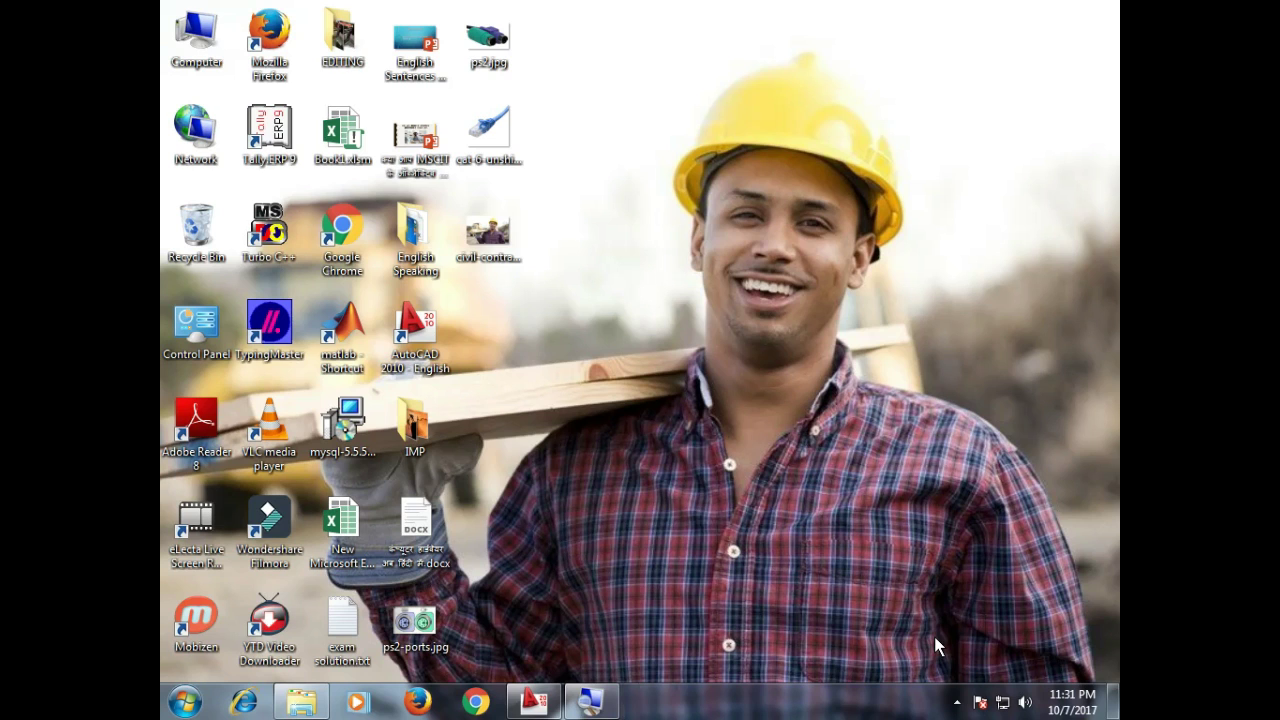
Bring the AutoCAD window back up on Drawing1 and open the Draw menu.
left_click(545, 707)
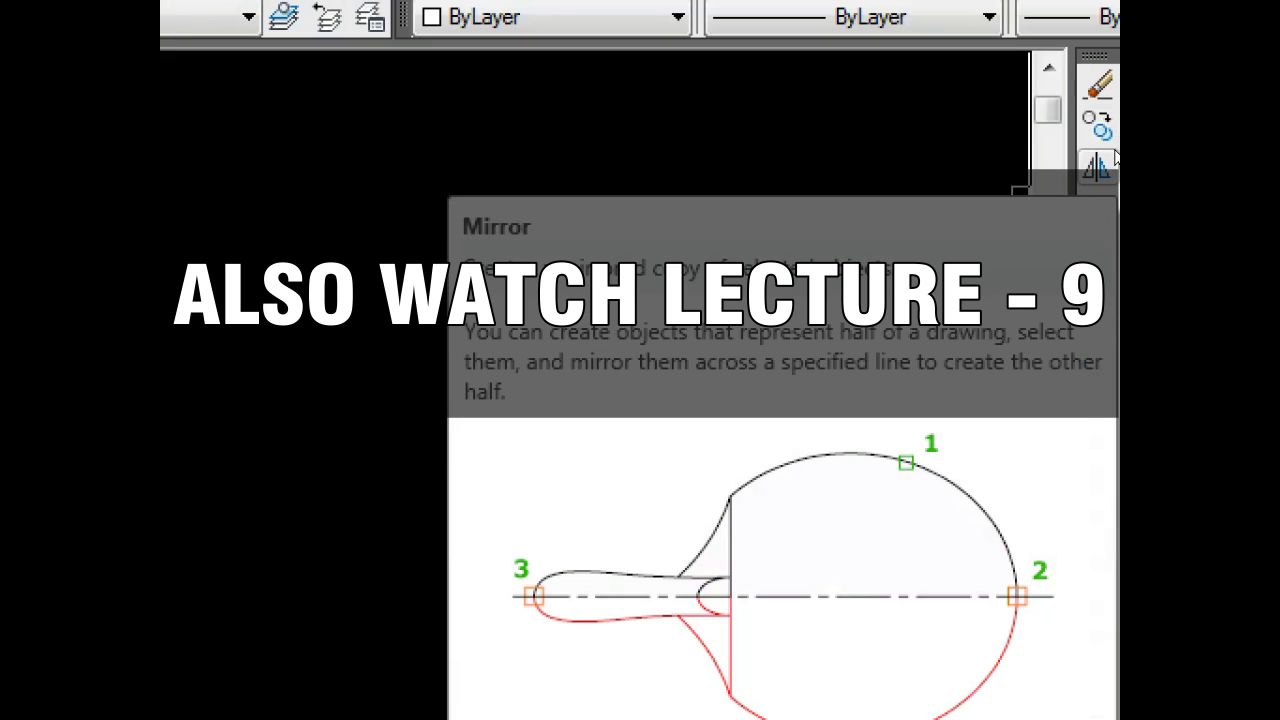
left_click(1104, 163)
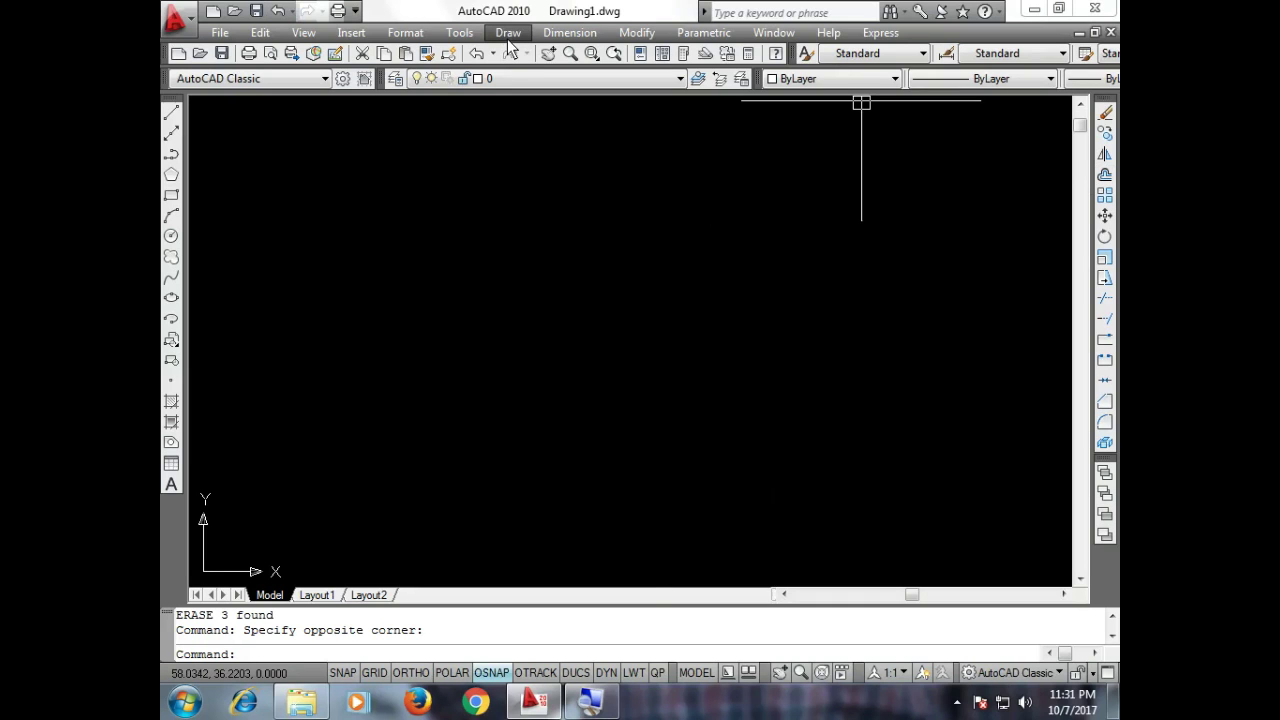
left_click(508, 33)
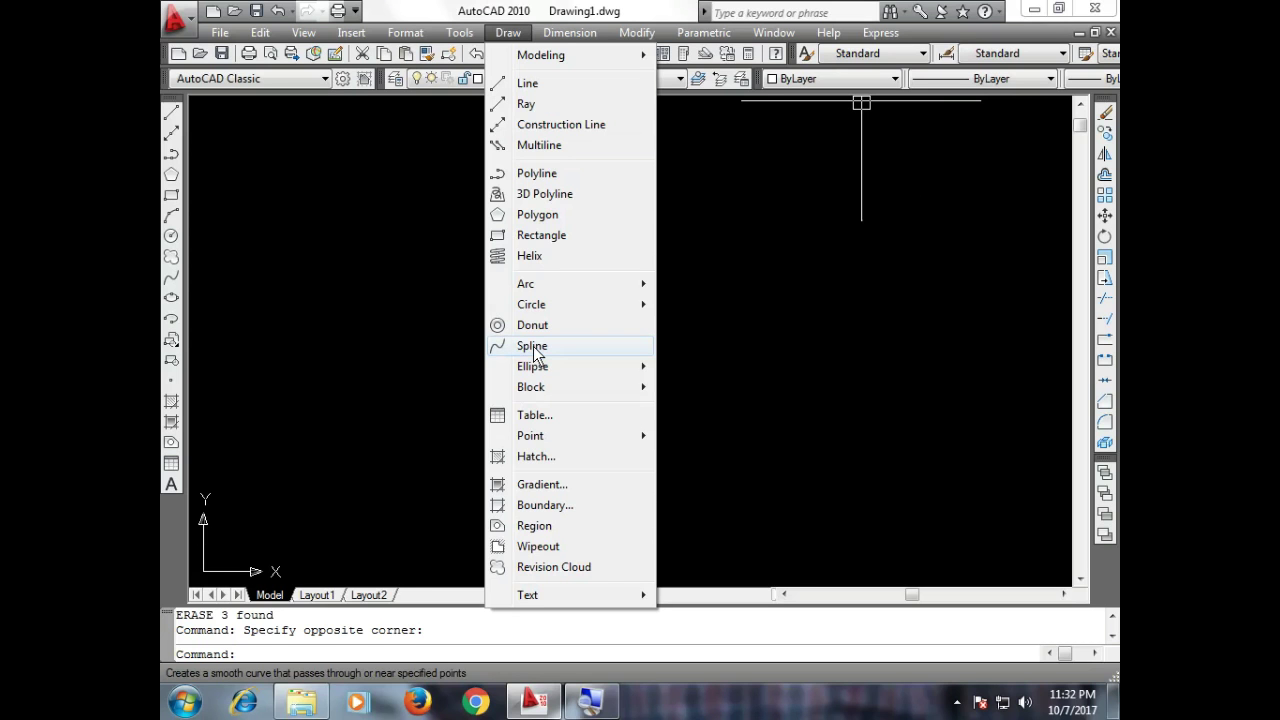
Draw a wavy spline through several fit points across the canvas, then select it.
left_click(536, 352)
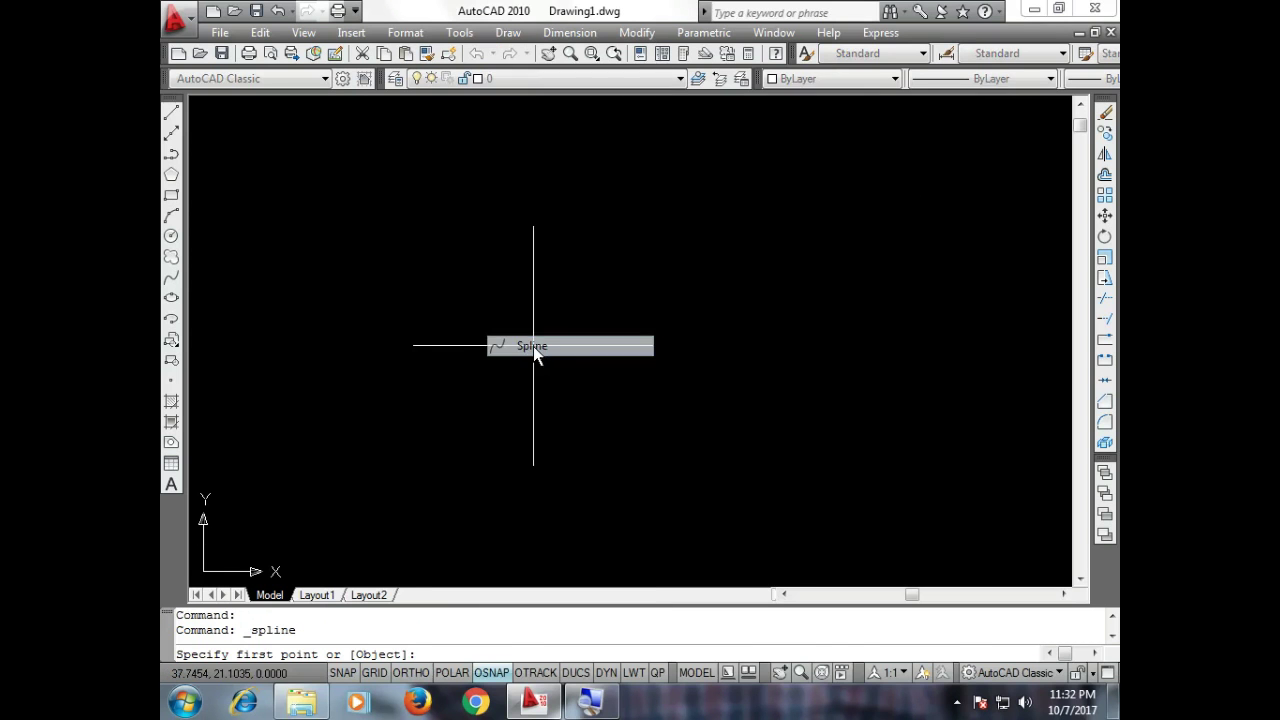
left_click(452, 201)
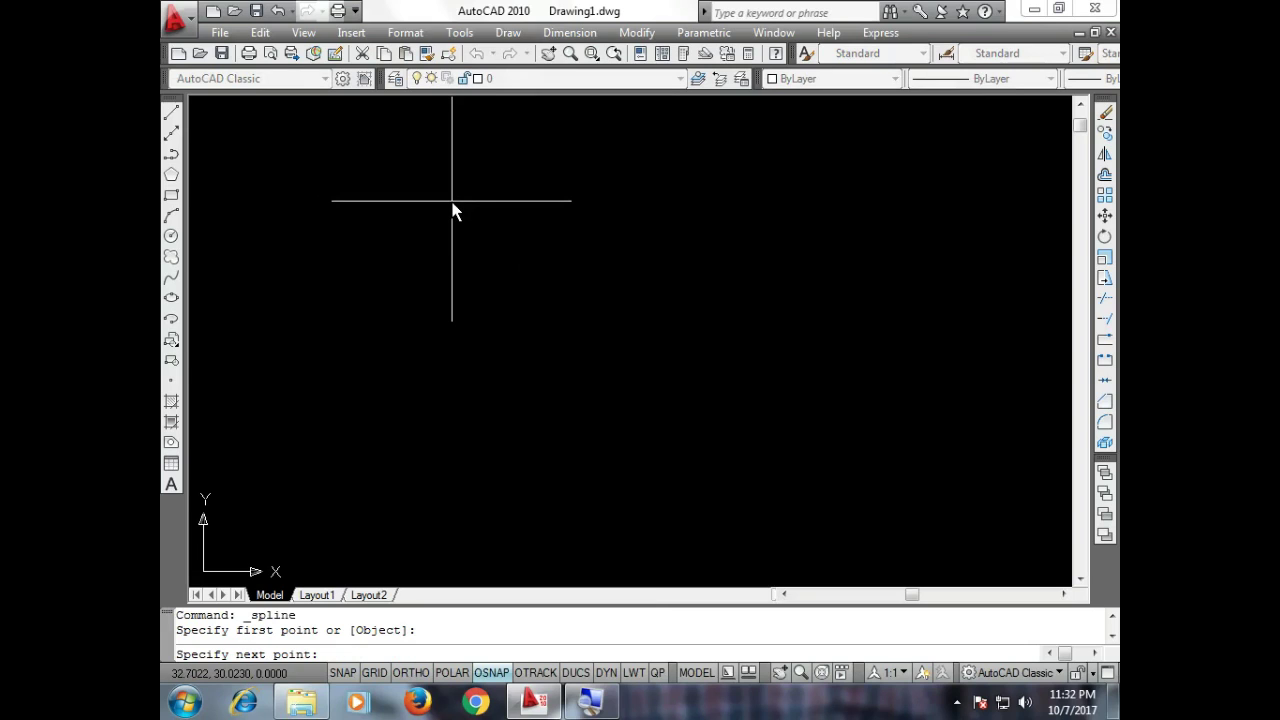
left_click(506, 256)
left_click(502, 332)
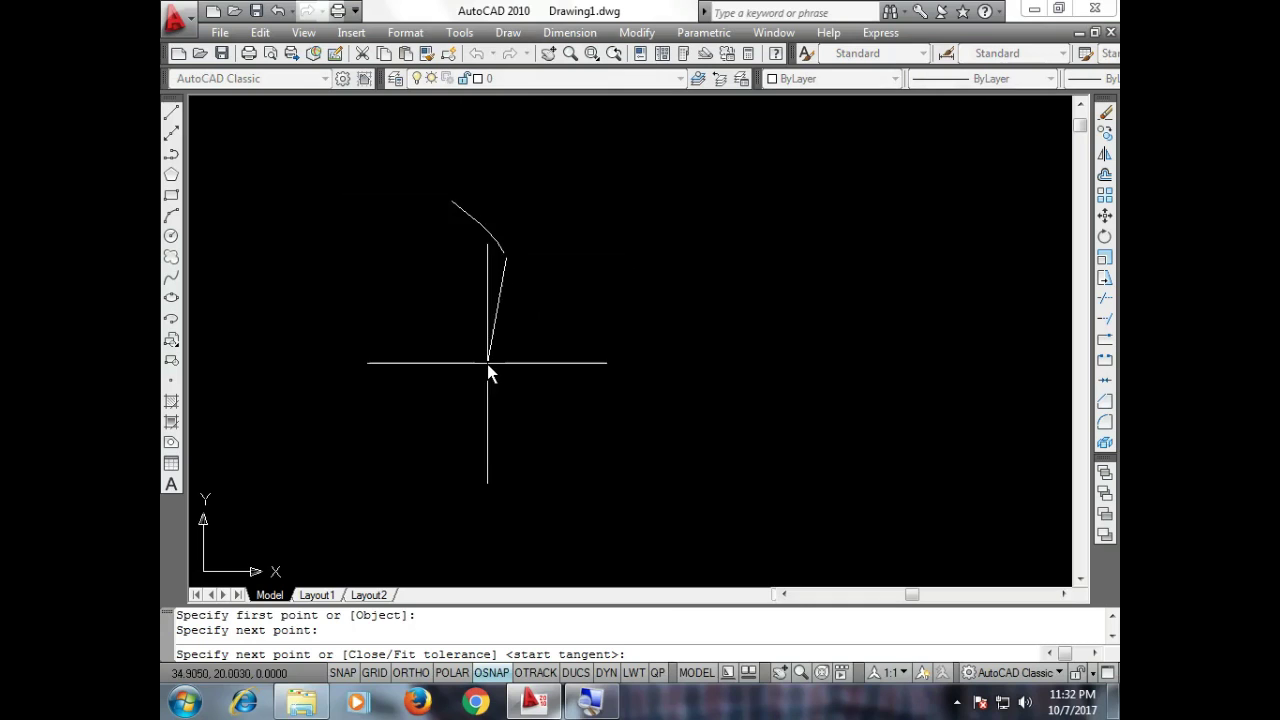
left_click(486, 465)
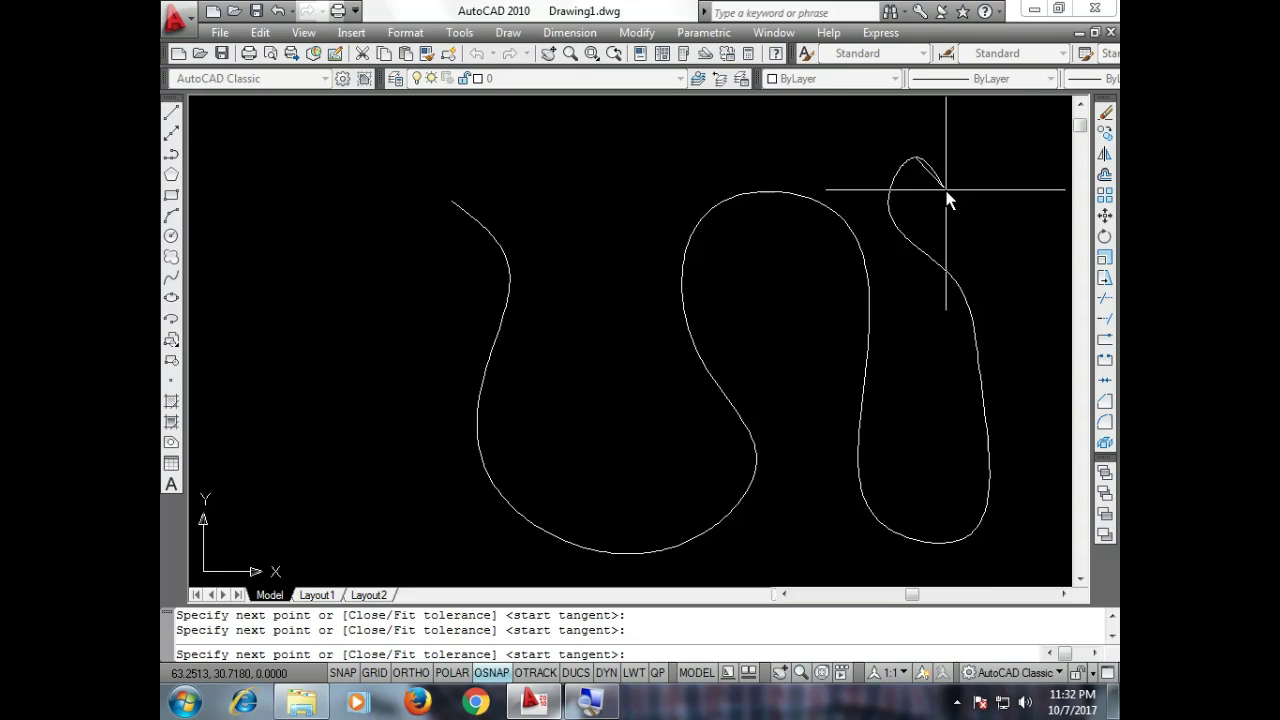
key("Return")
key("Return")
key("Return")
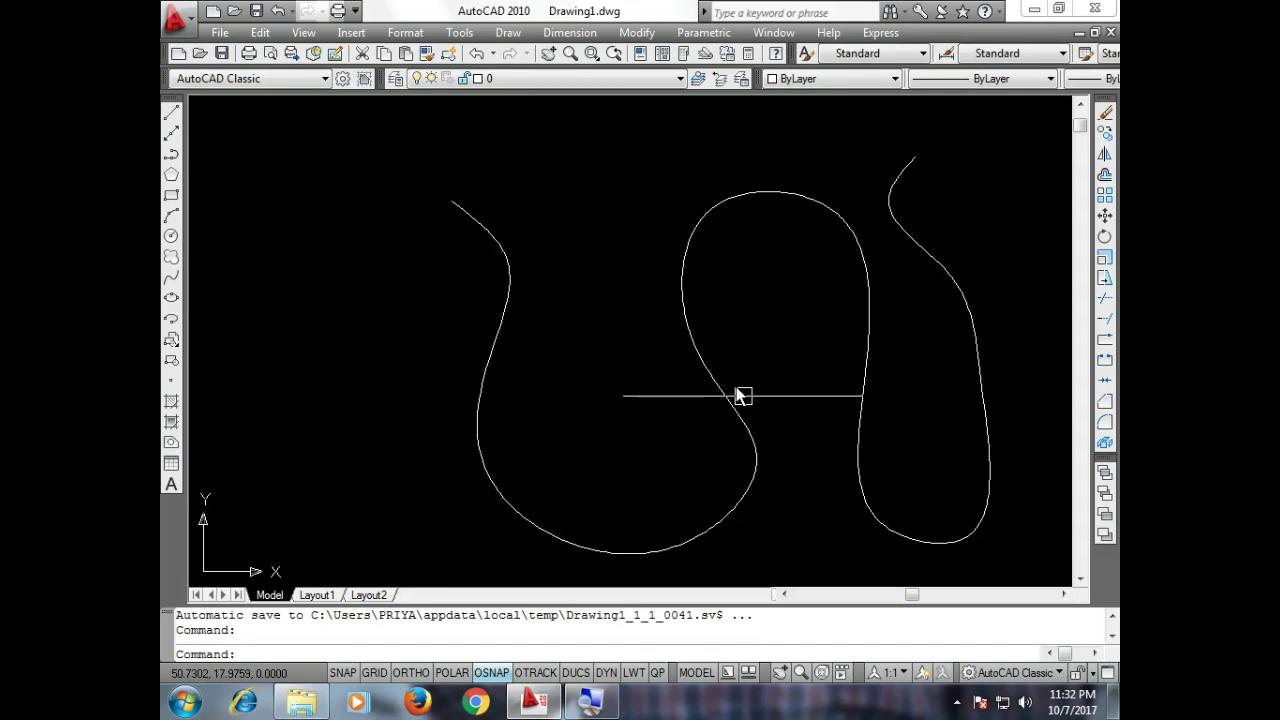
left_click(860, 250)
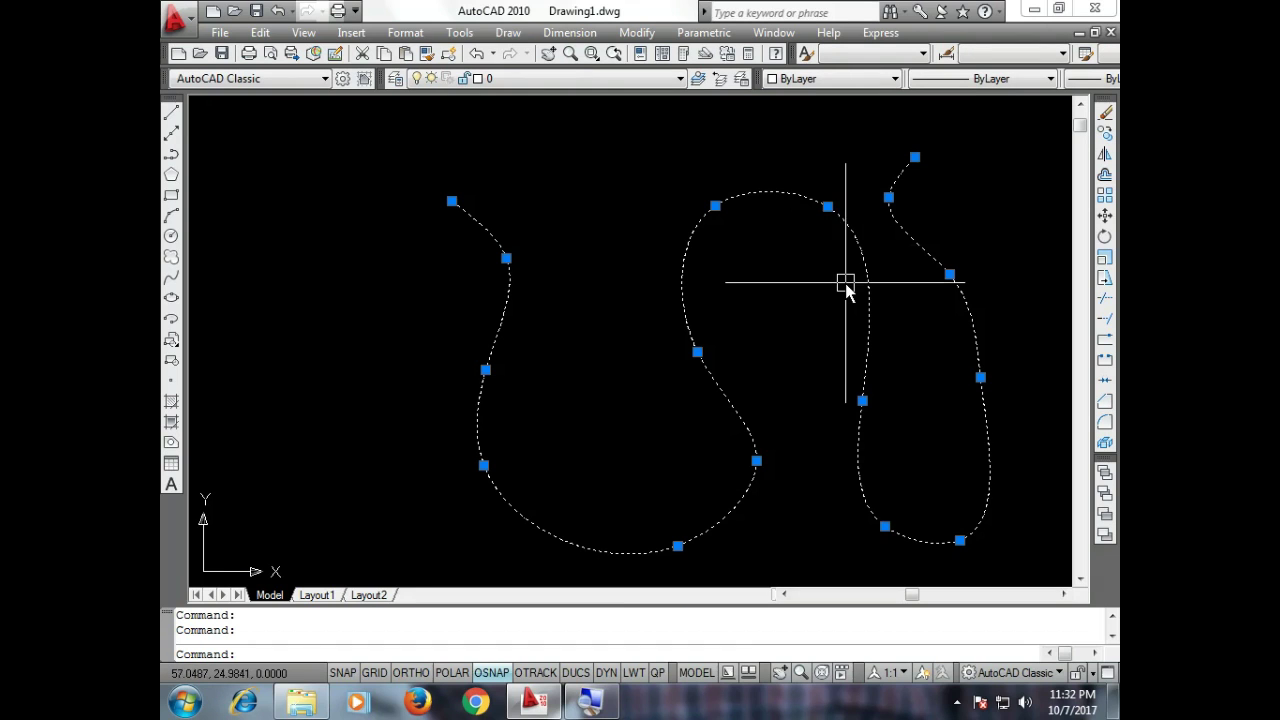
Erase the wavy spline and draw a new hooked spline through five fit points, up to the tangent prompt.
key("Delete")
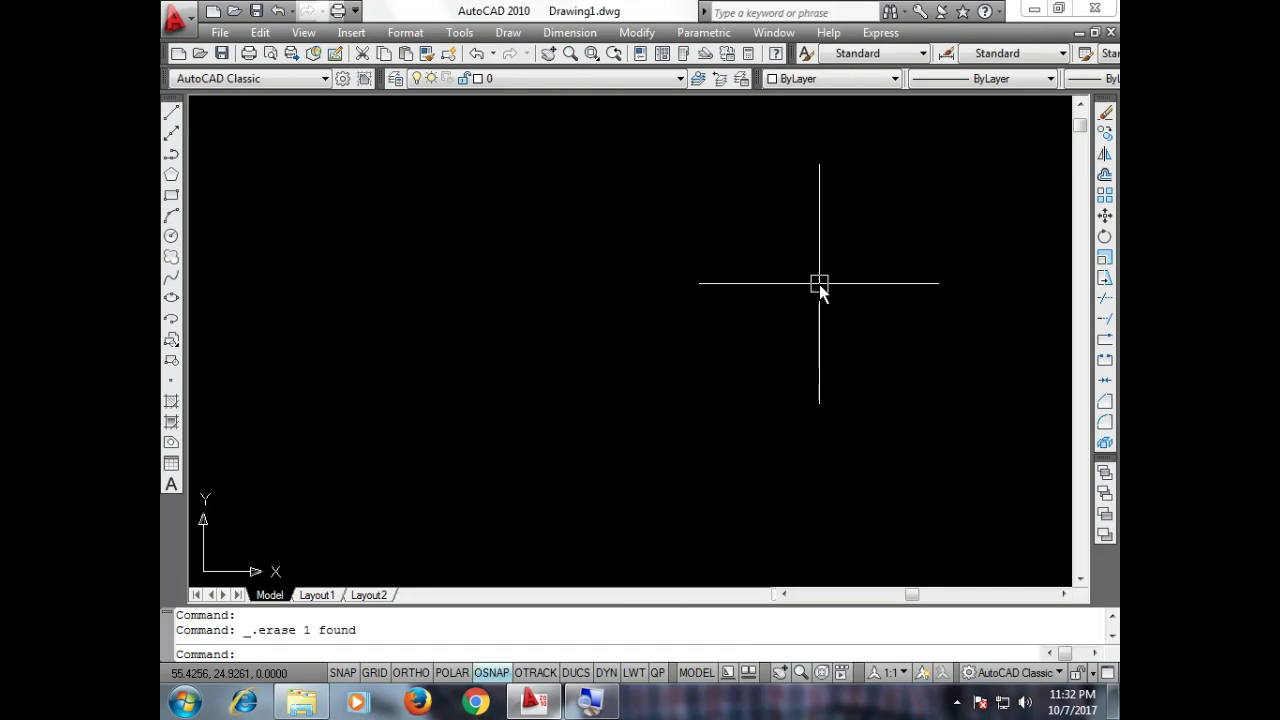
left_click(508, 32)
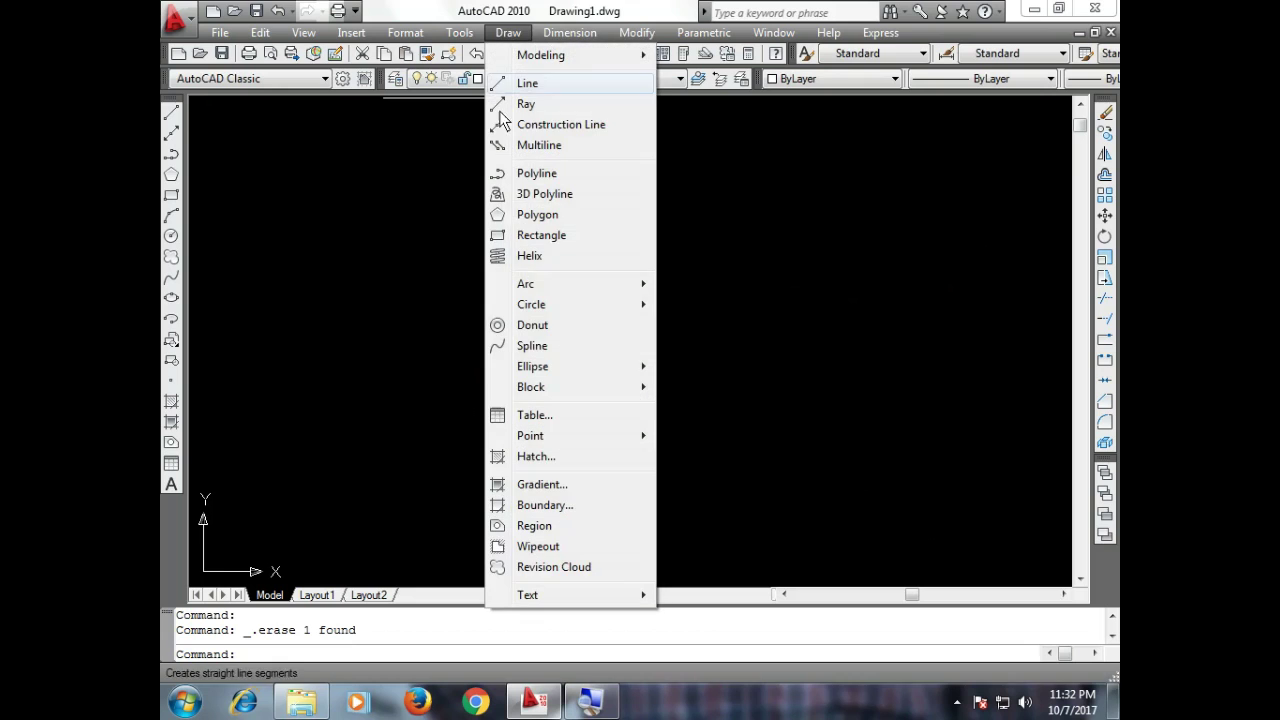
left_click(528, 346)
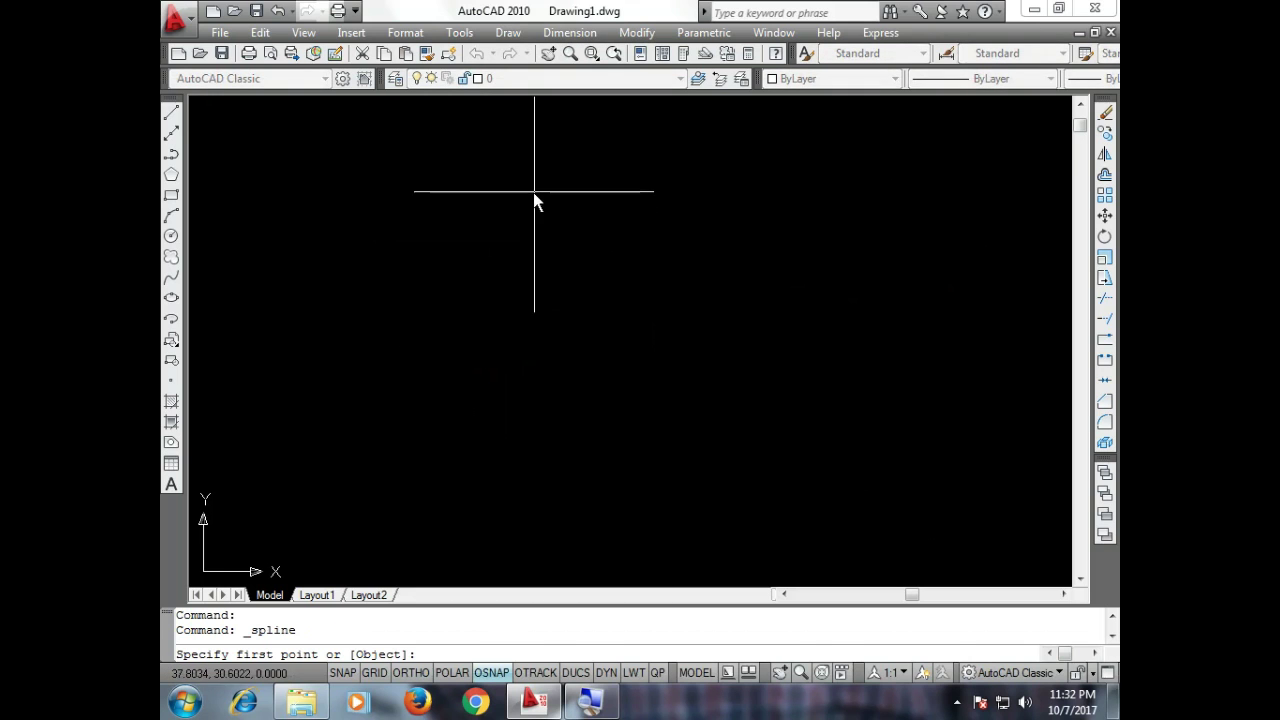
left_click(407, 420)
left_click(423, 266)
left_click(528, 274)
left_click(550, 460)
left_click(651, 494)
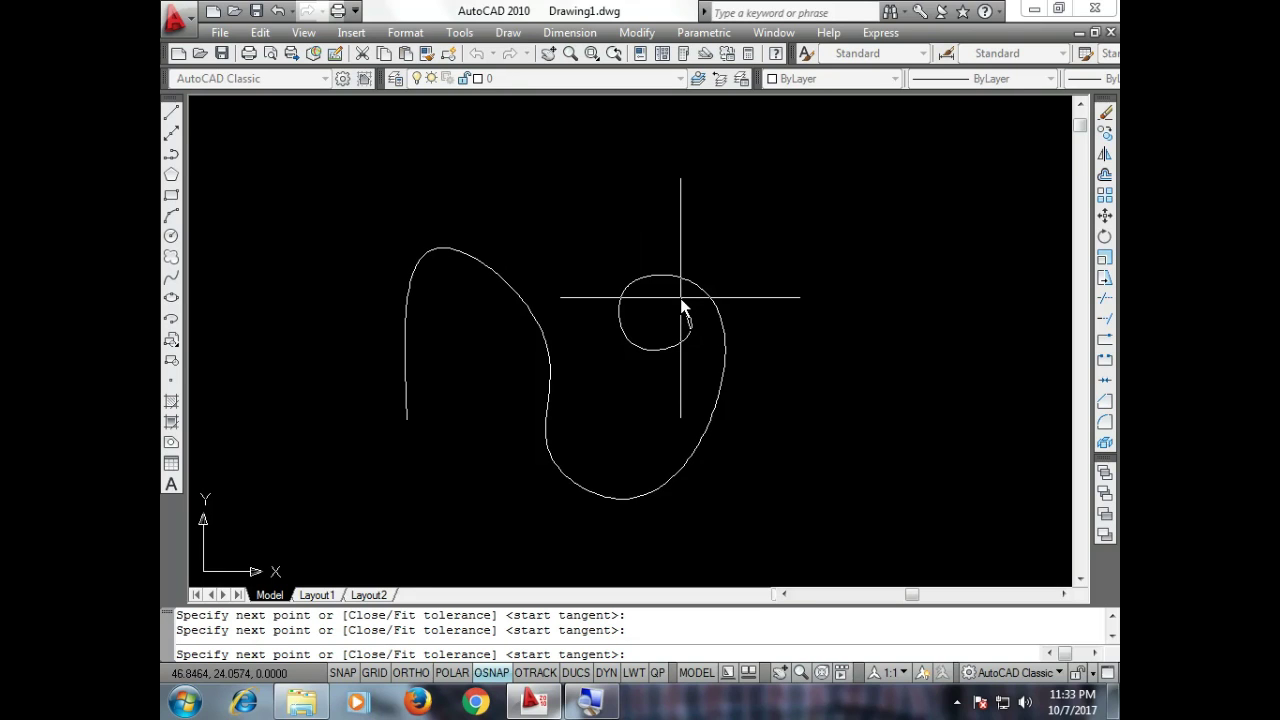
key("Return")
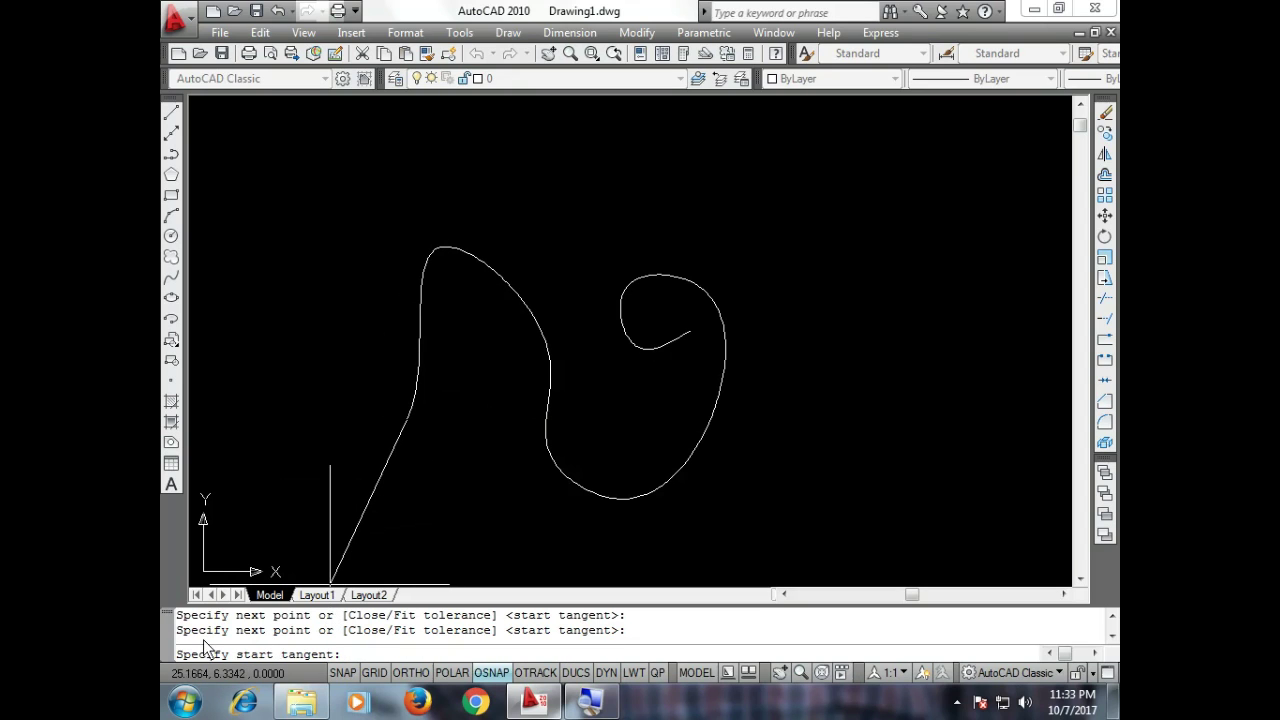
mouse_move(165, 665)
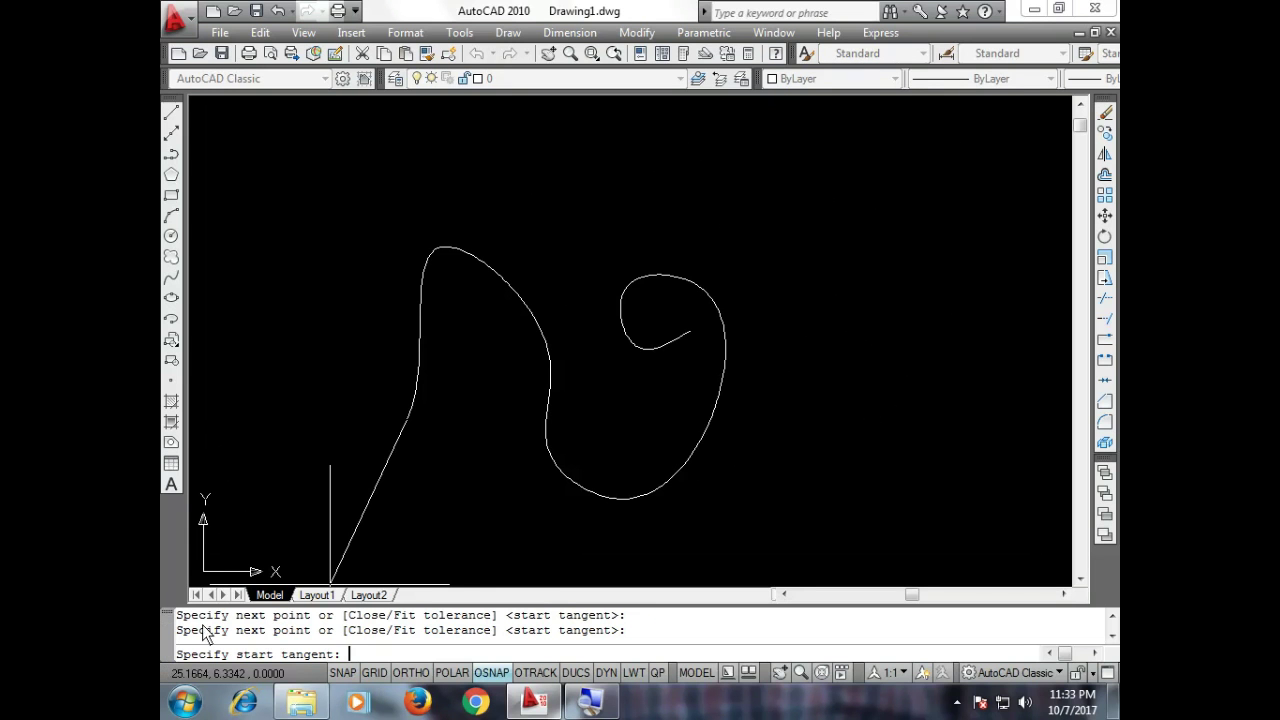
Set the hooked spline's start and end tangents to finish the curve.
scroll(382, 417, "down", 5)
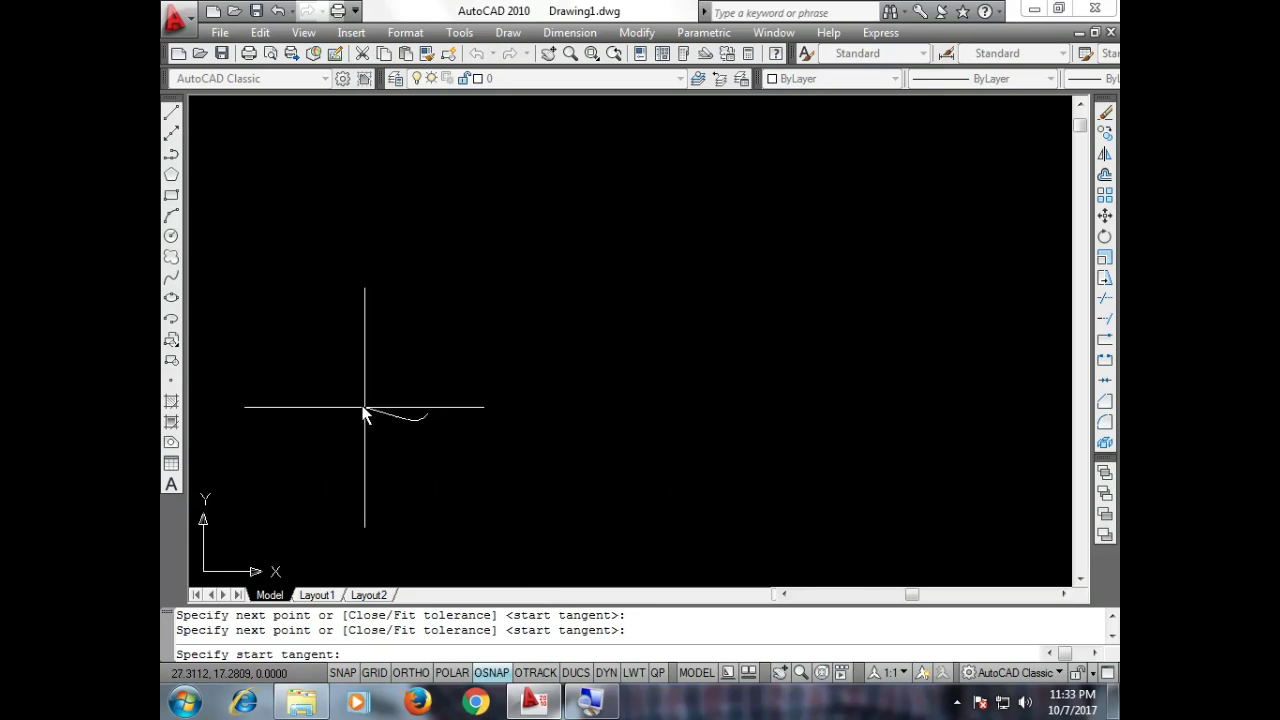
scroll(510, 400, "down", 3)
scroll(352, 465, "up", 3)
scroll(350, 465, "down", 2)
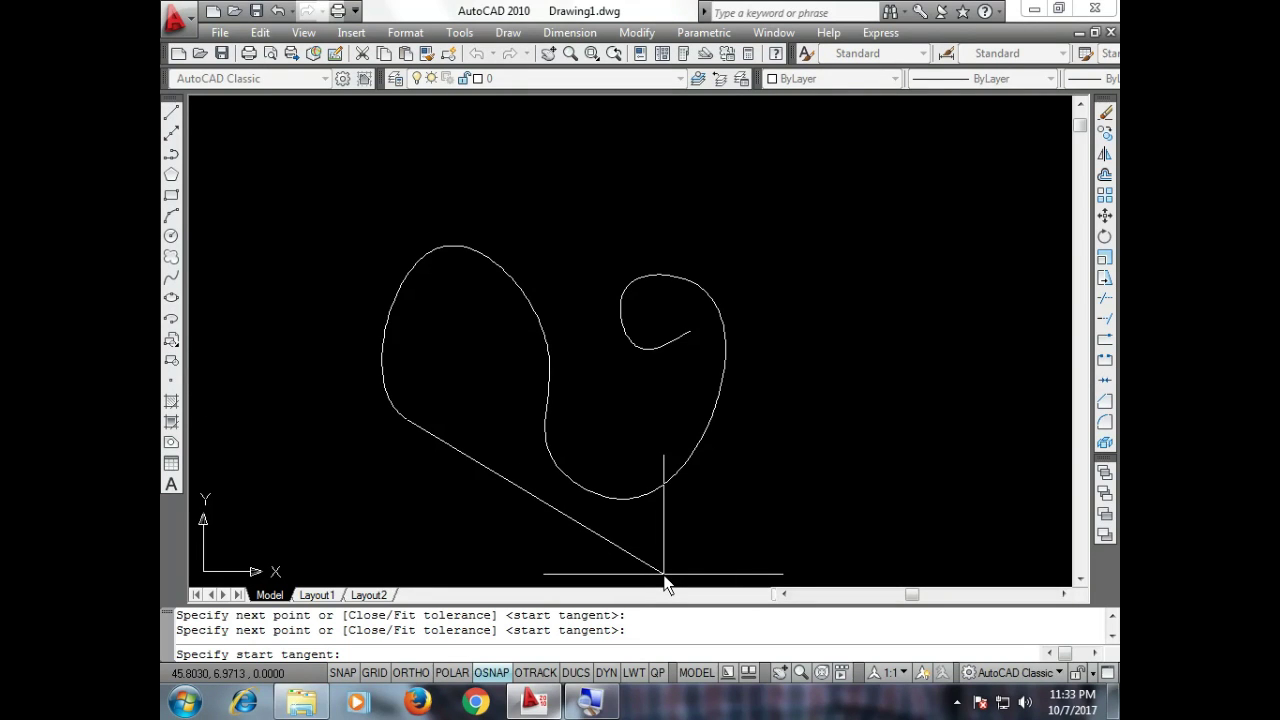
scroll(629, 580, "up", 3)
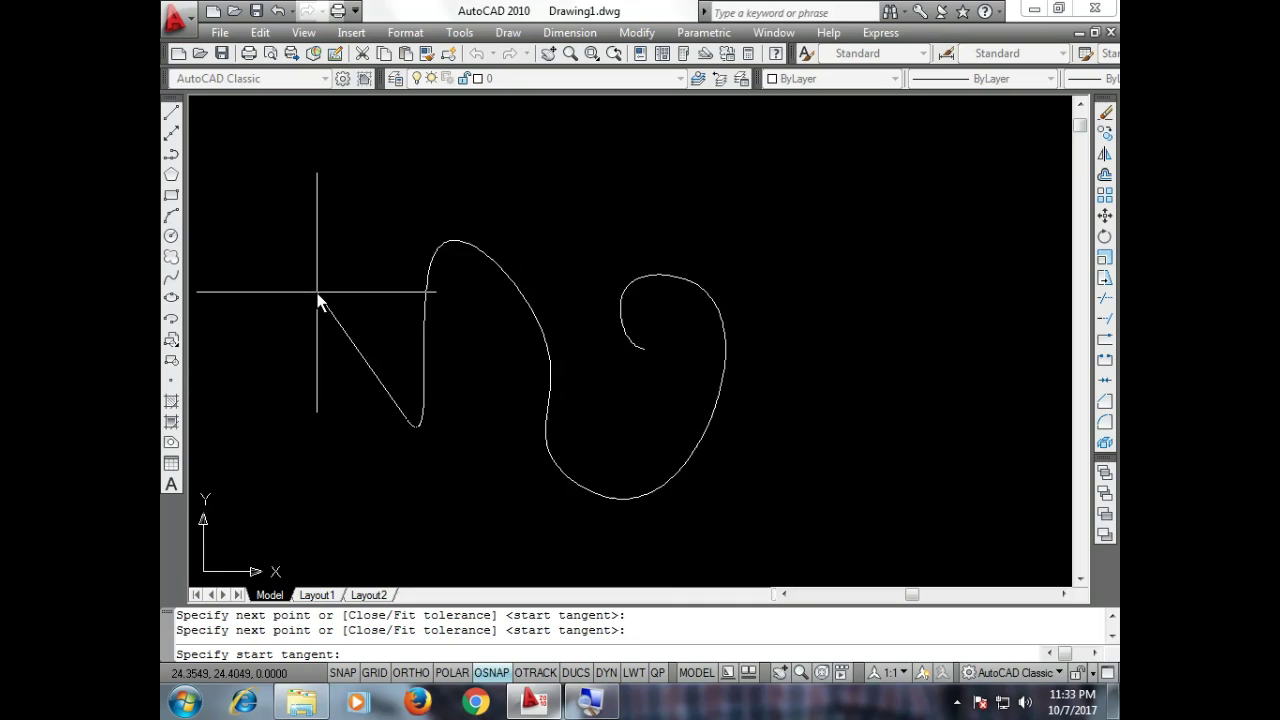
left_click(336, 355)
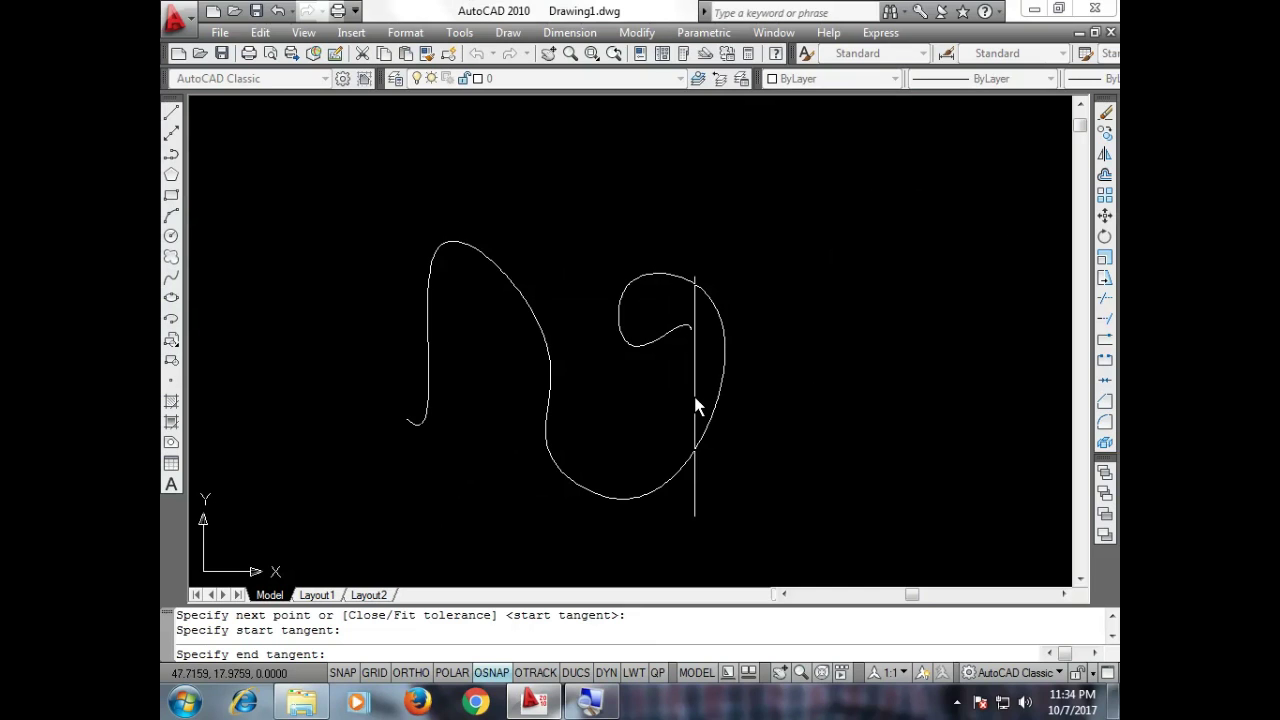
left_click(695, 405)
Inspect the finished hooked spline, then select it and delete it.
scroll(401, 433, "up", 5)
scroll(460, 395, "up", 3)
scroll(620, 340, "up", 3)
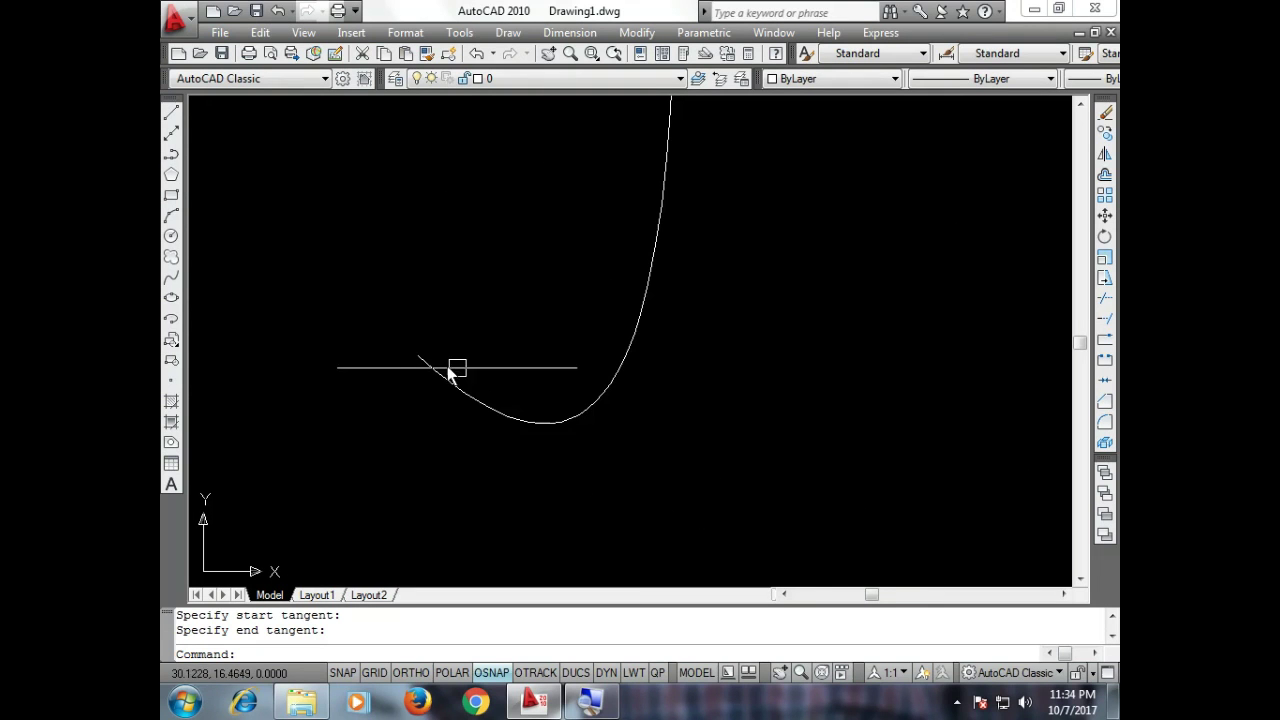
scroll(637, 451, "down", 3)
scroll(929, 337, "down", 3)
scroll(797, 382, "up", 5)
scroll(680, 350, "down", 2)
scroll(740, 400, "down", 3)
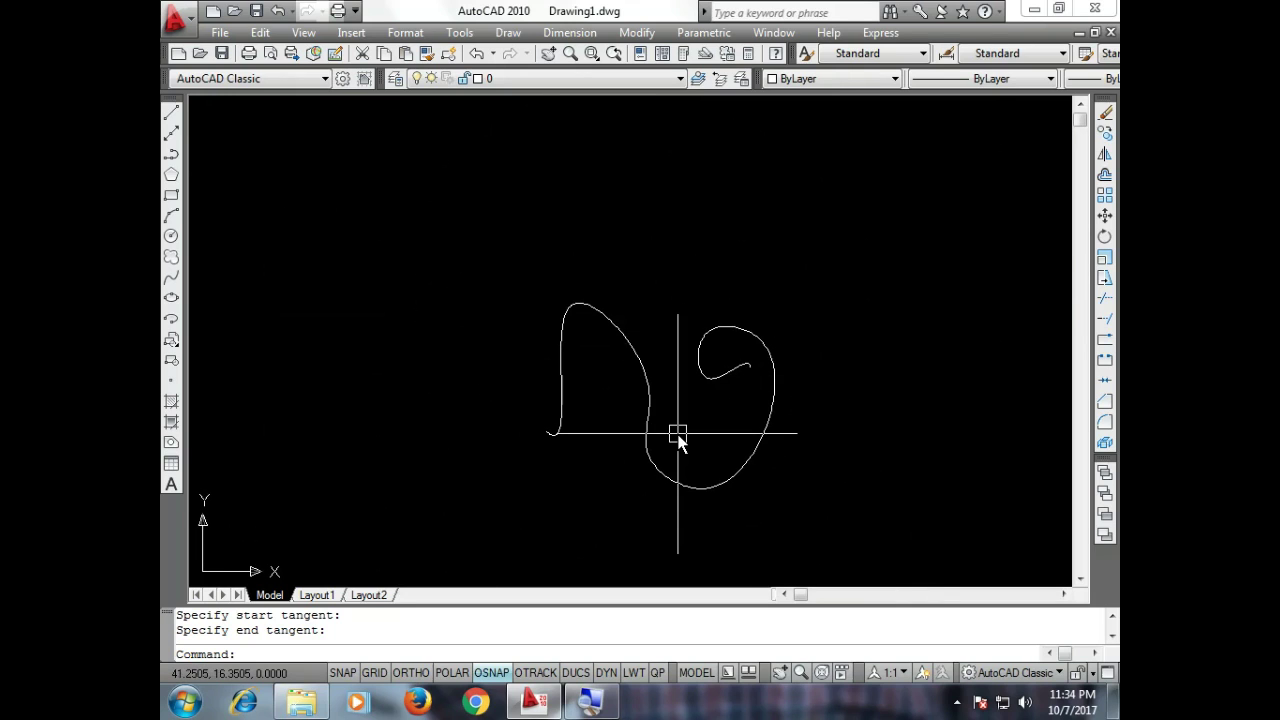
left_click(646, 418)
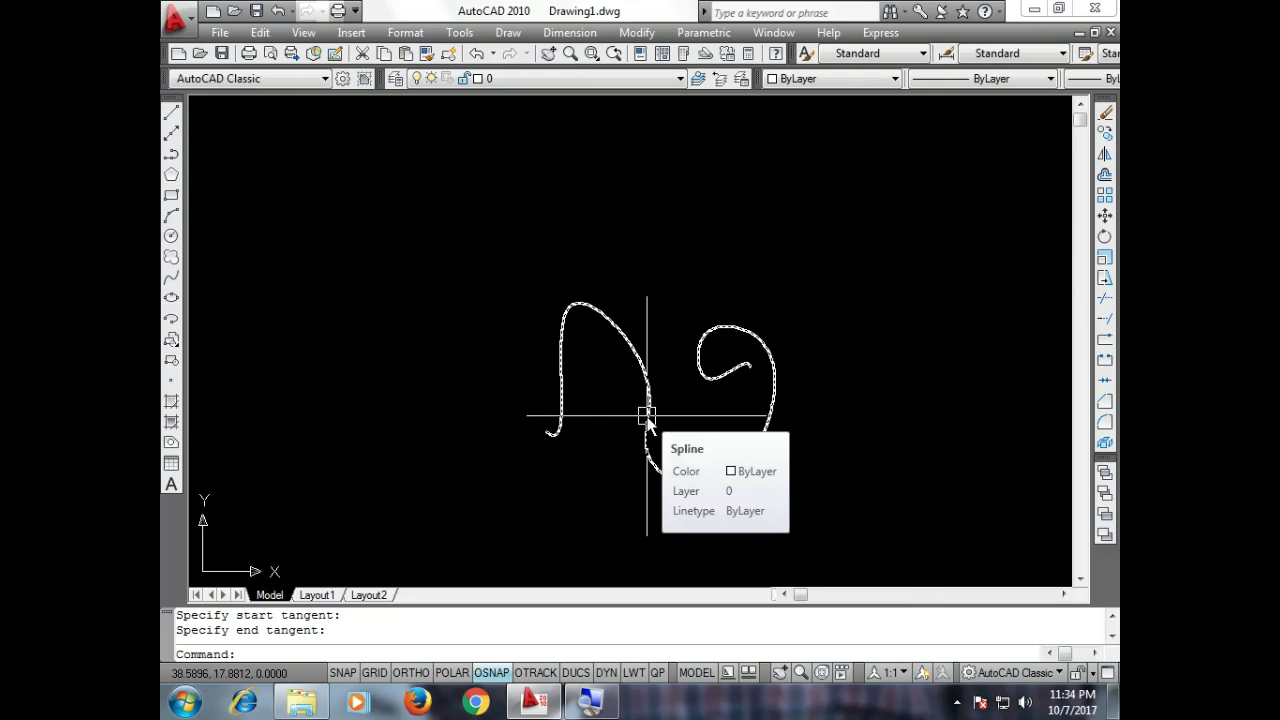
scroll(646, 418, "up", 2)
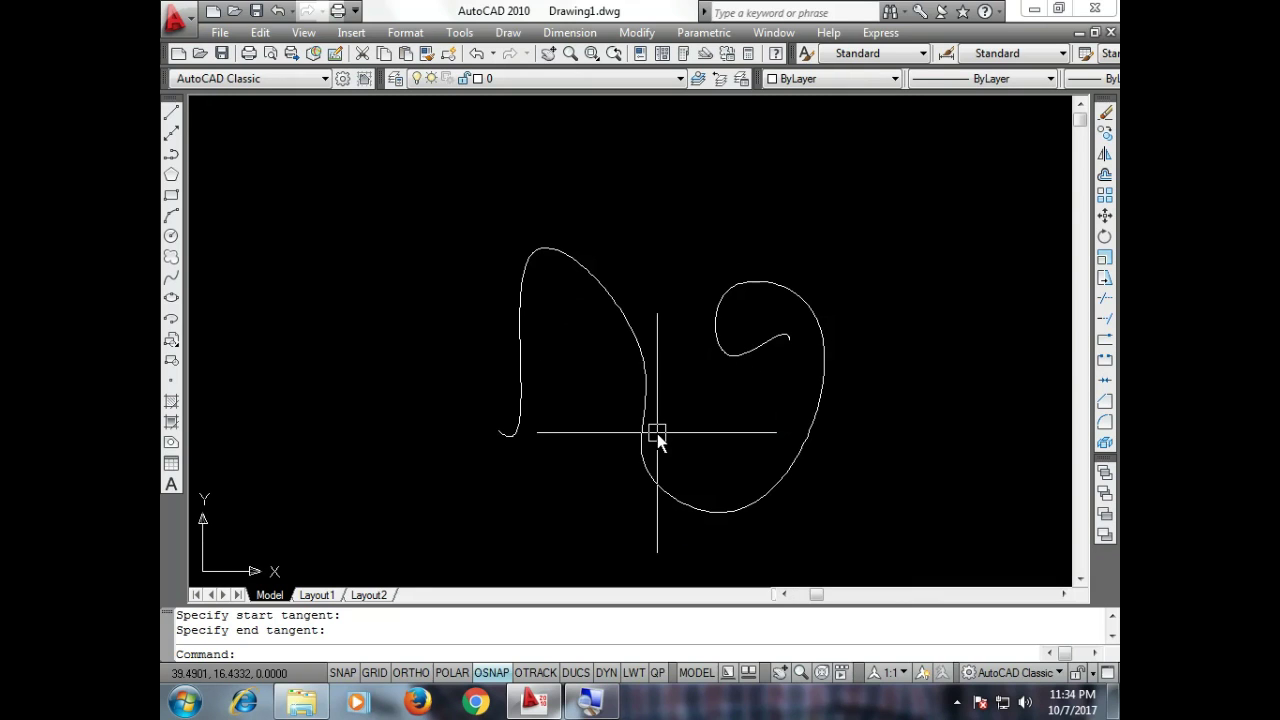
left_click(641, 418)
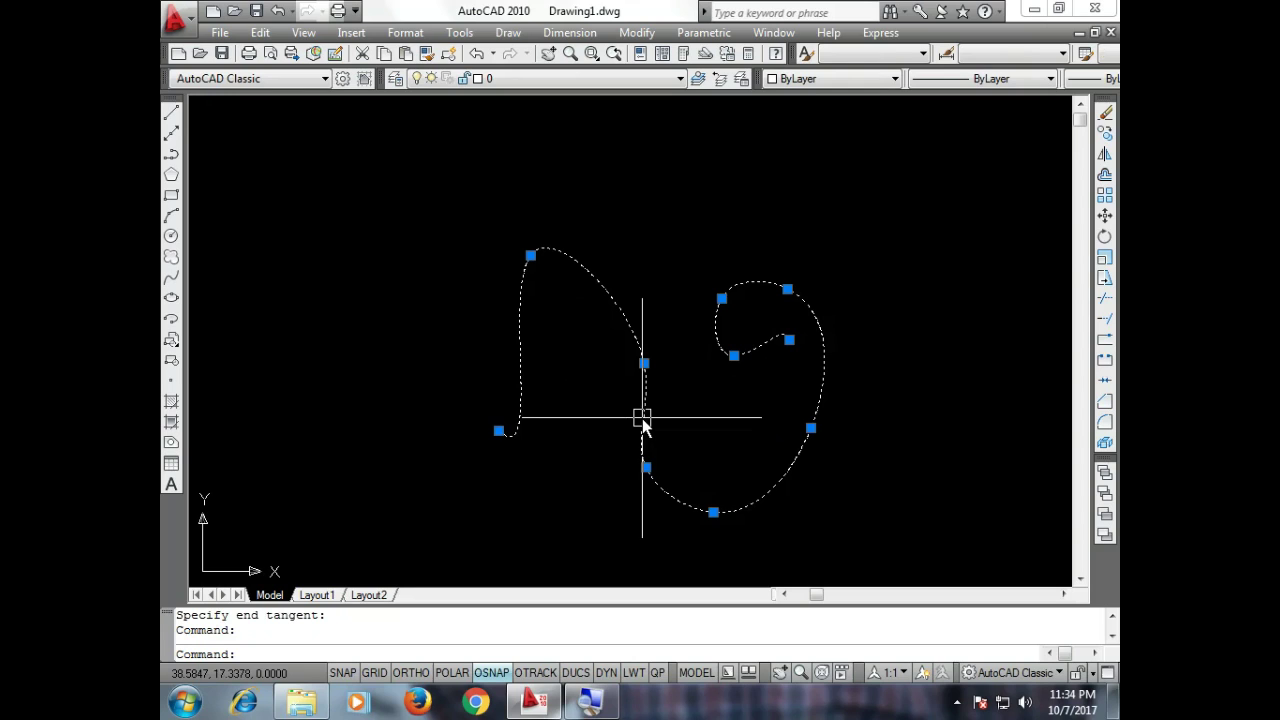
key("Delete")
type("REC")
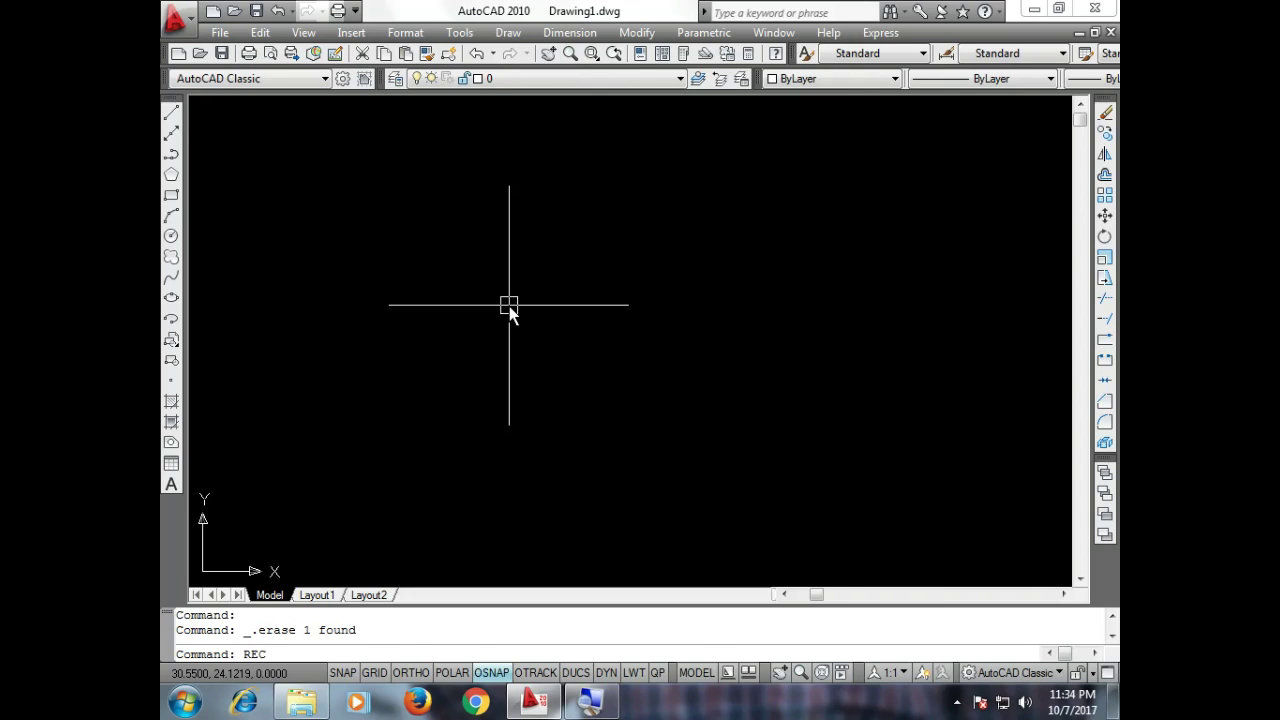
Draw a tall rectangle as the guide for the vase.
key("Return")
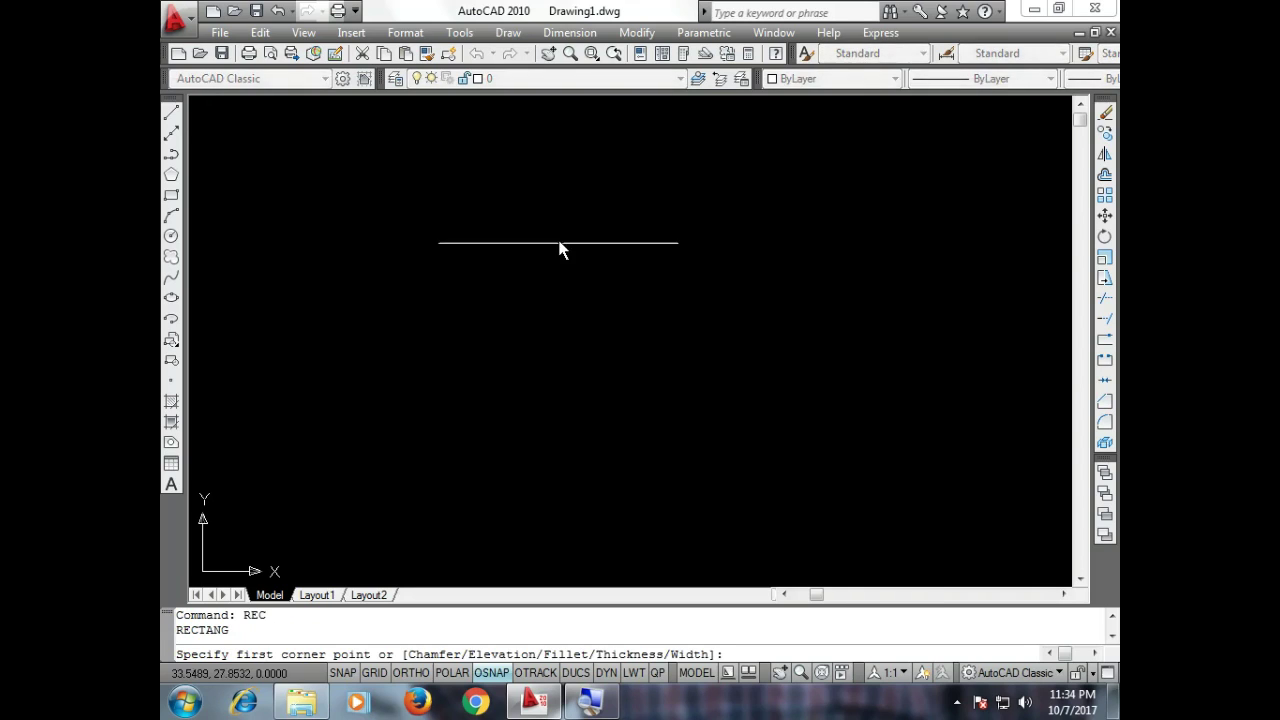
left_click(540, 200)
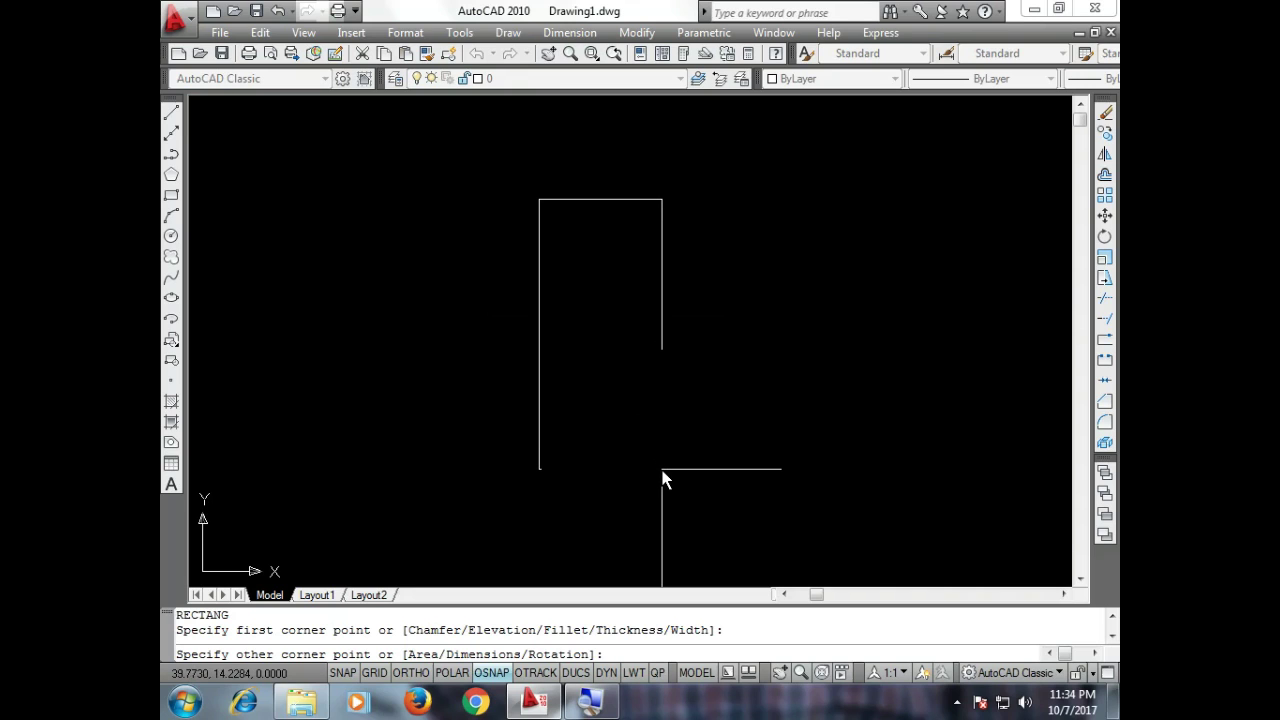
left_click(662, 469)
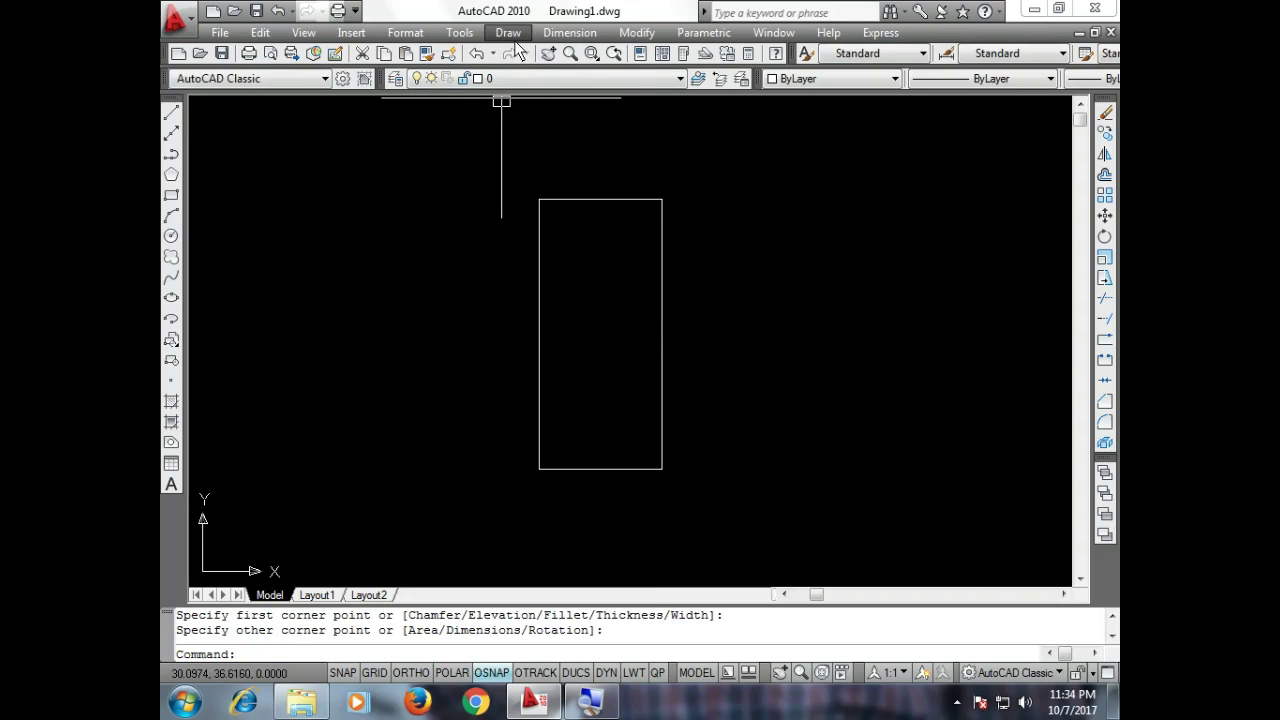
Draw the vase spline from the rectangle's top-left corner, around its base, to the top-right corner.
left_click(510, 33)
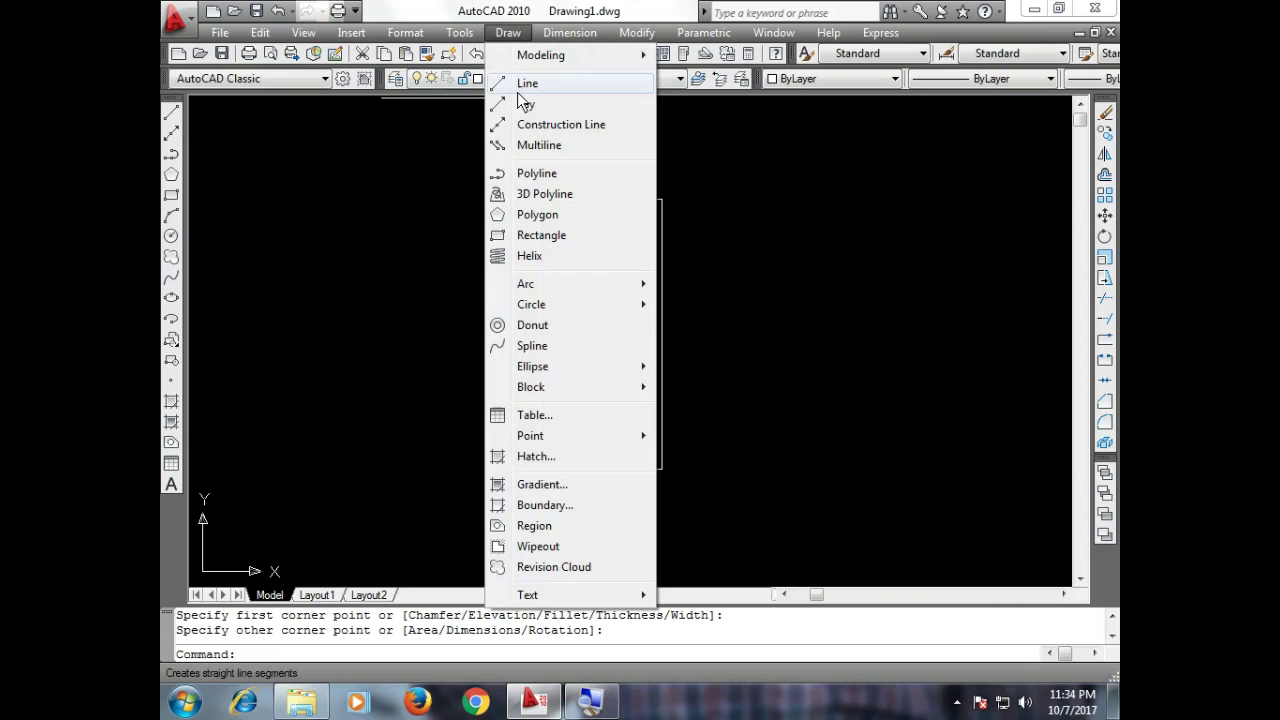
left_click(544, 346)
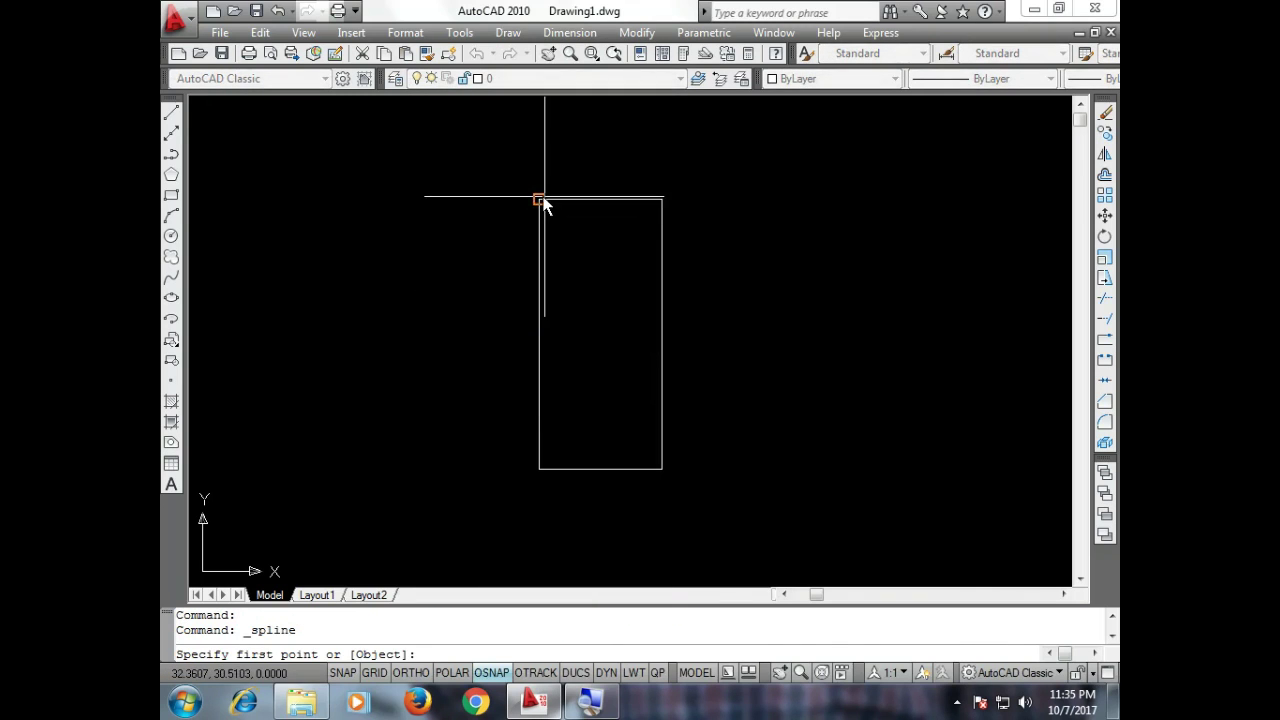
left_click(540, 201)
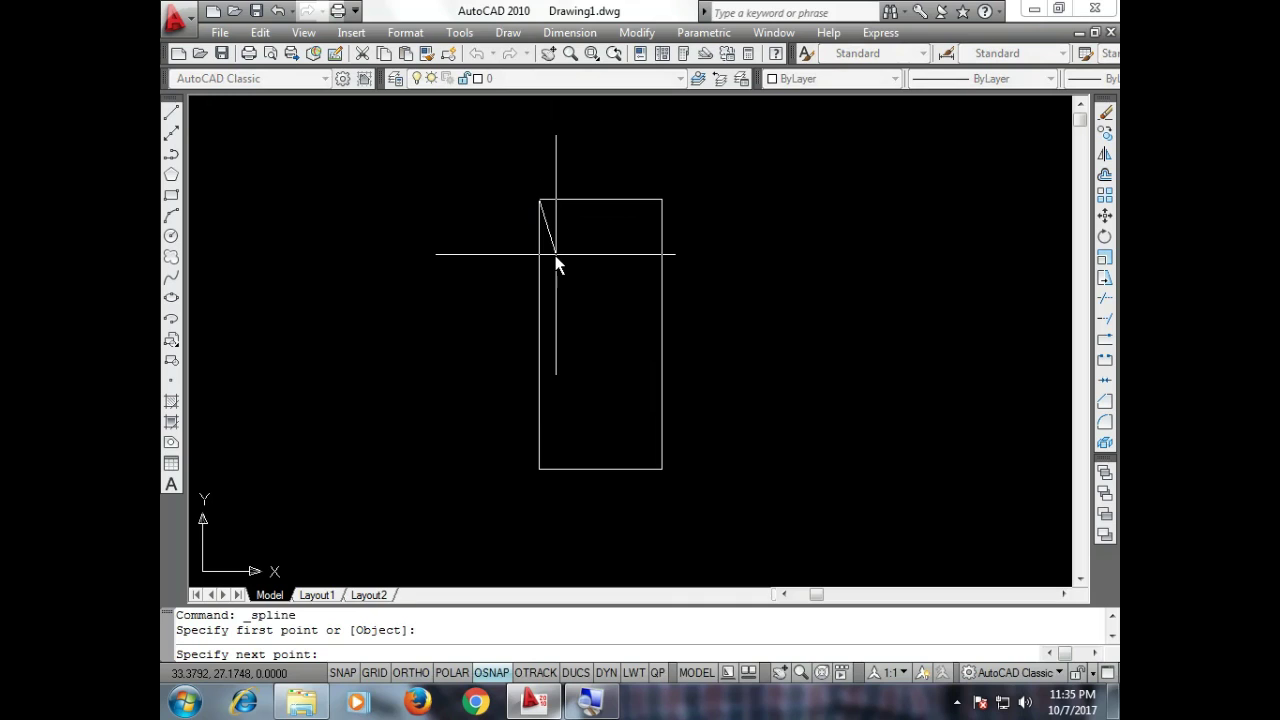
left_click(557, 268)
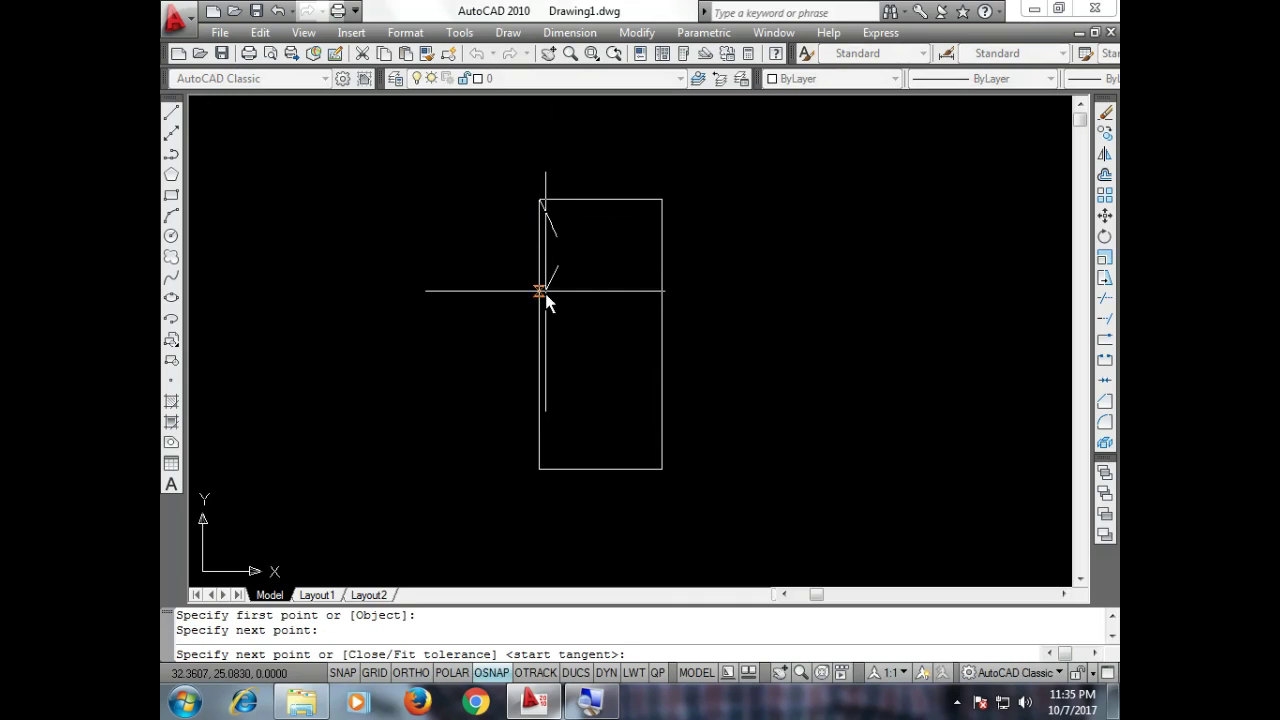
left_click(521, 324)
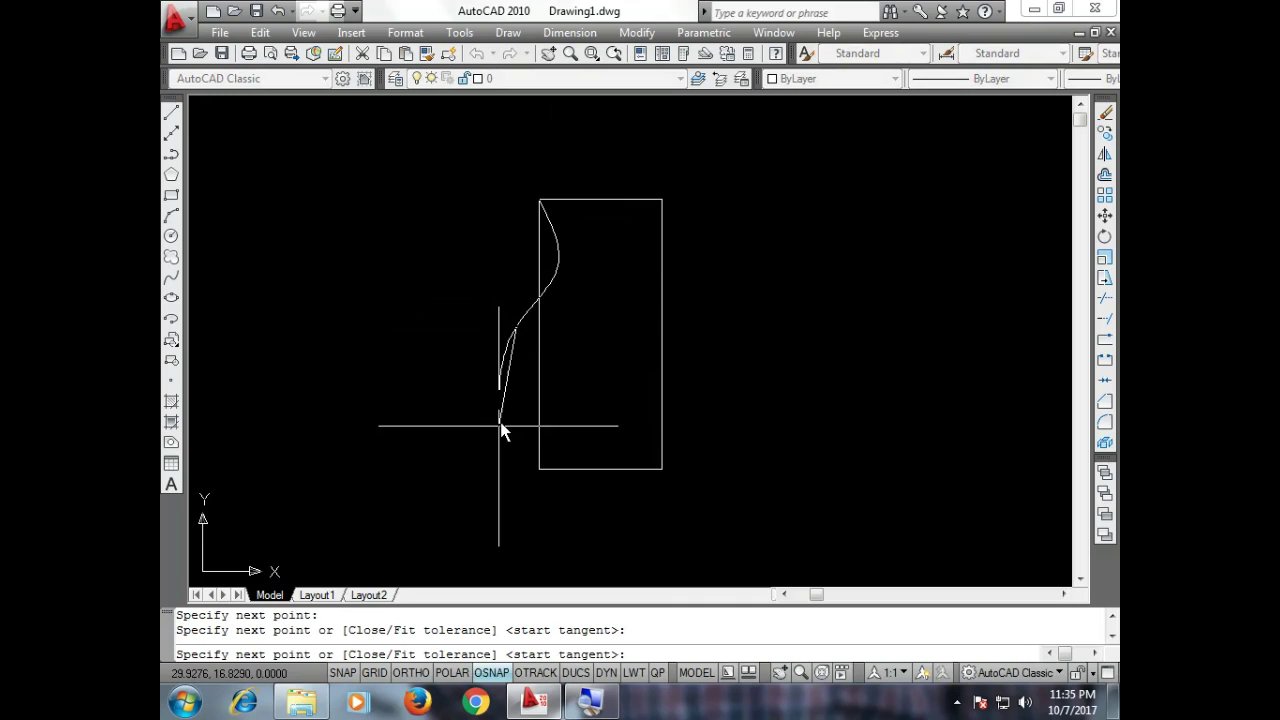
left_click(540, 468)
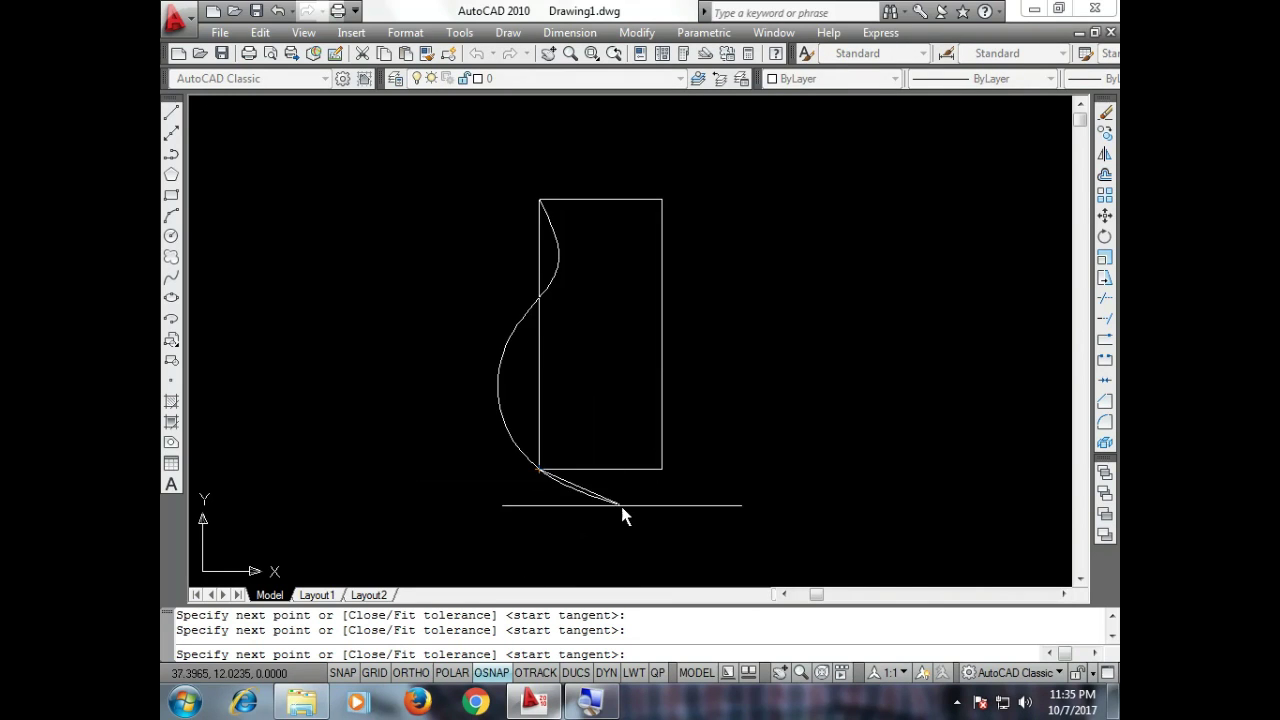
left_click(666, 470)
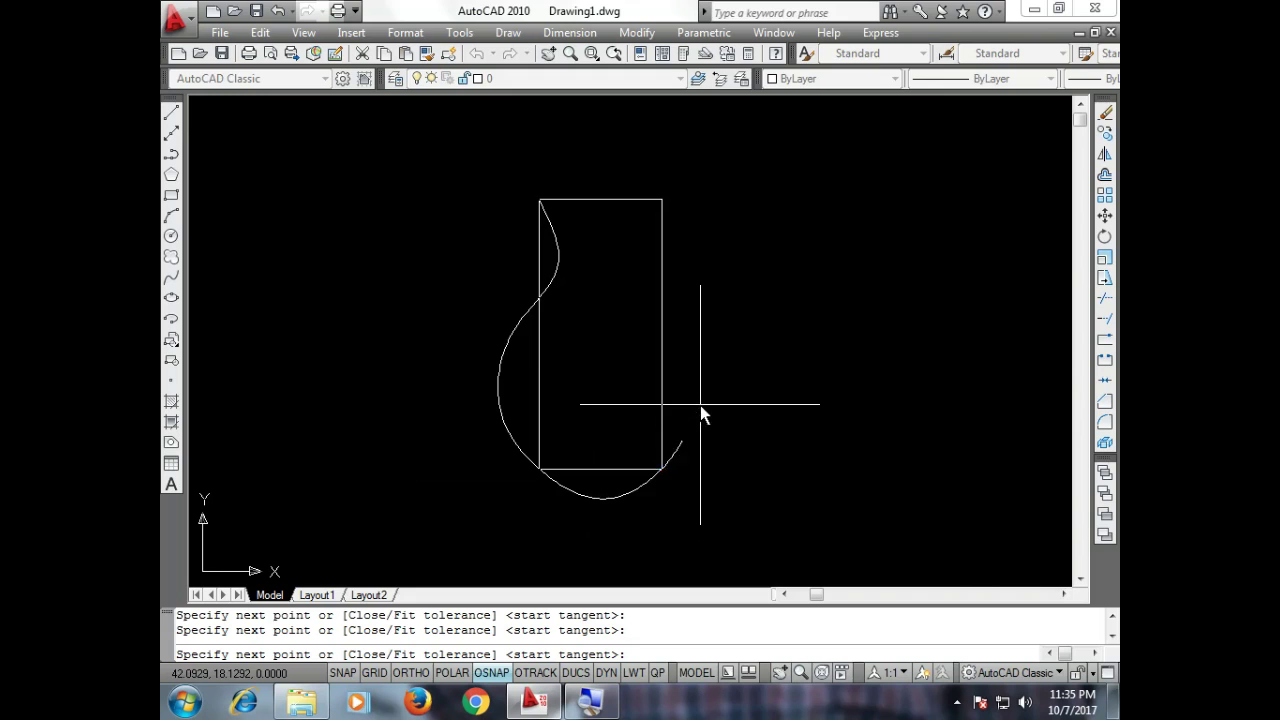
left_click(662, 336)
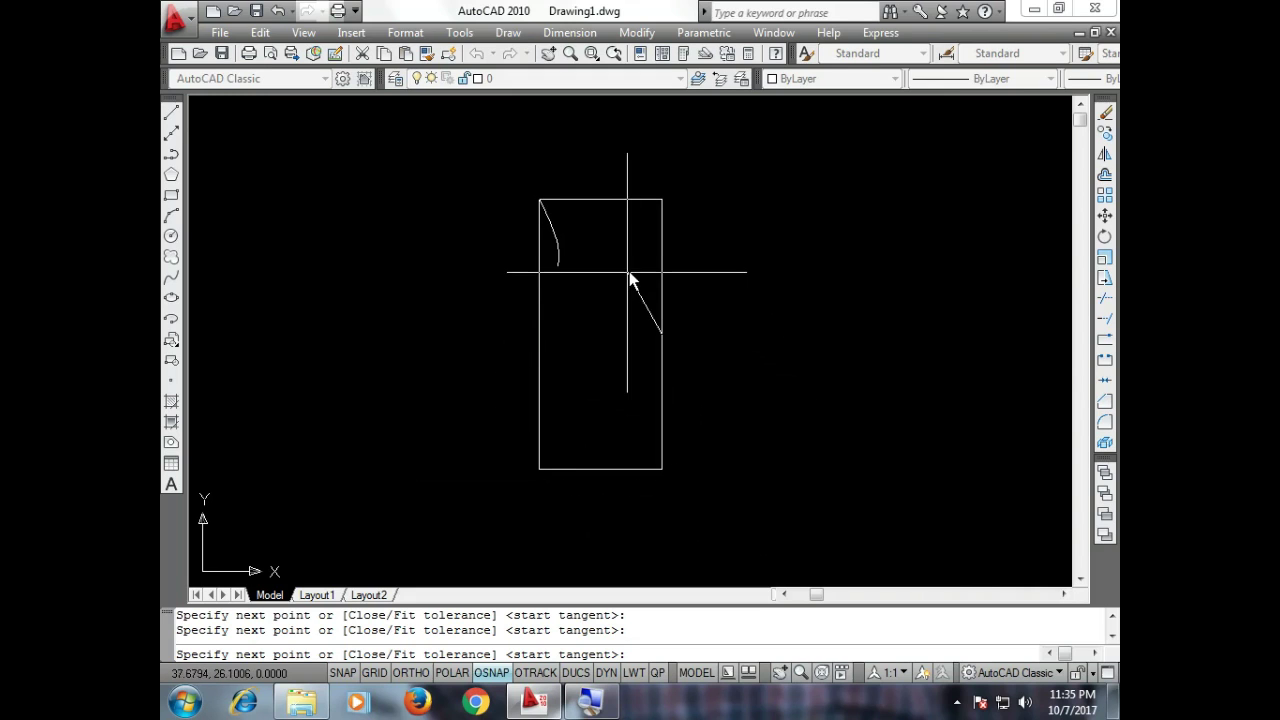
left_click(661, 201)
key("Return")
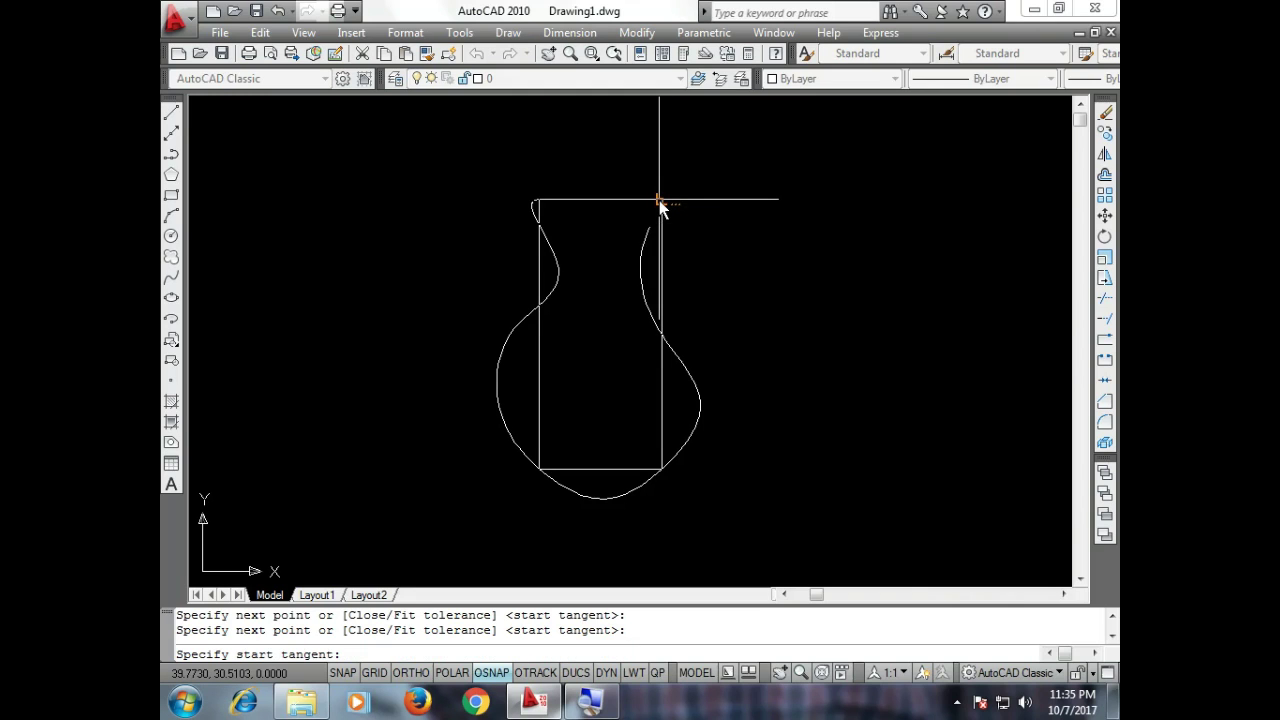
key("Return")
key("Return")
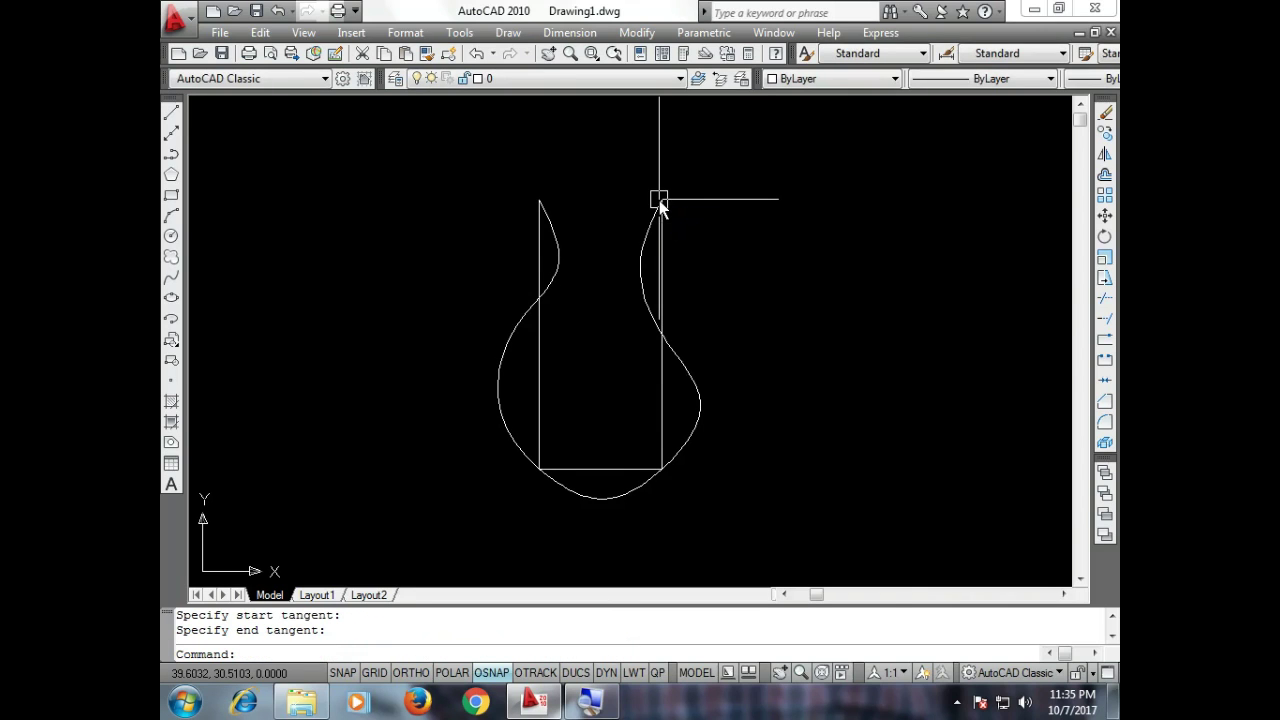
scroll(610, 445, "up", 2)
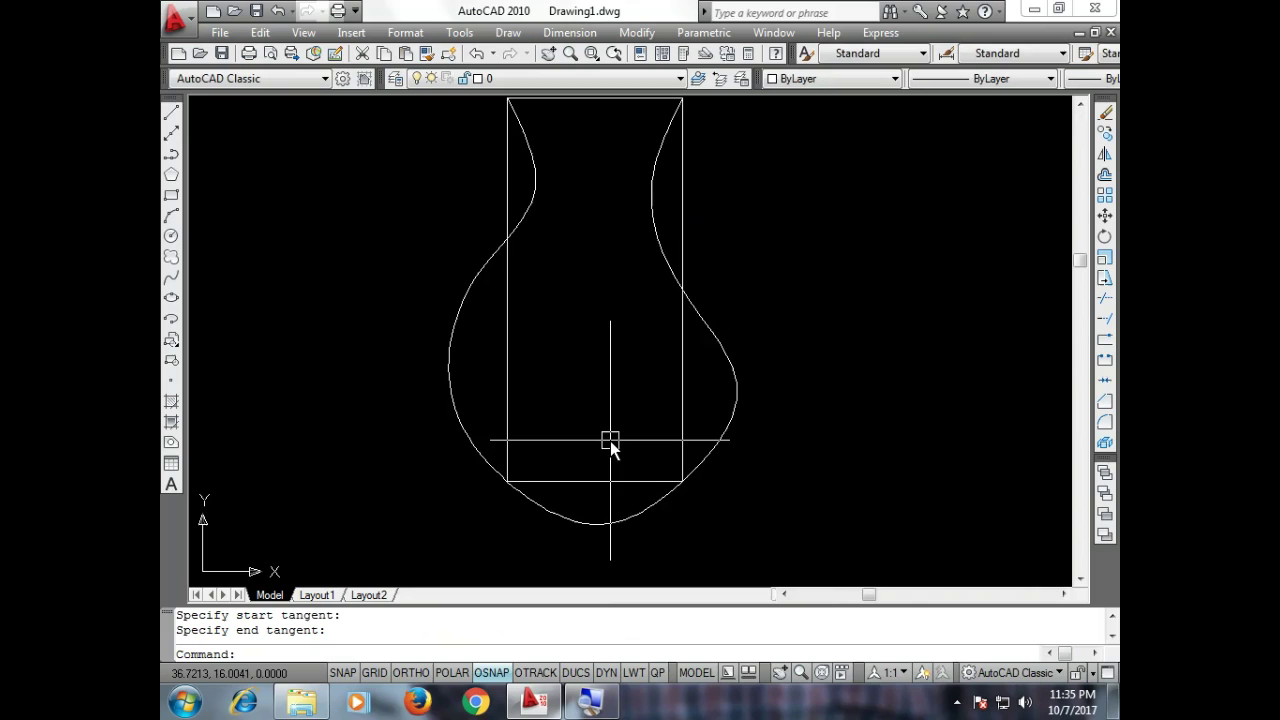
Select the vase outline and move its right belly grip to fill out that side.
left_click(734, 398)
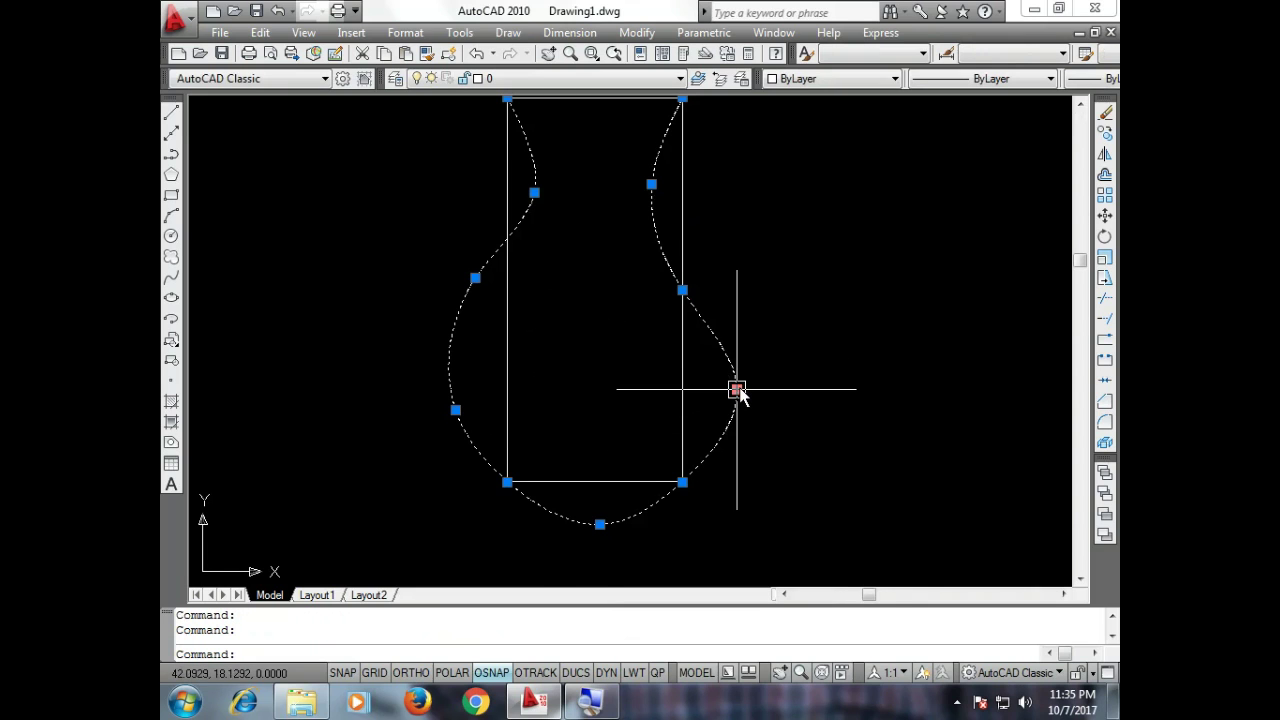
scroll(737, 389, "up", 1)
scroll(735, 386, "up", 1)
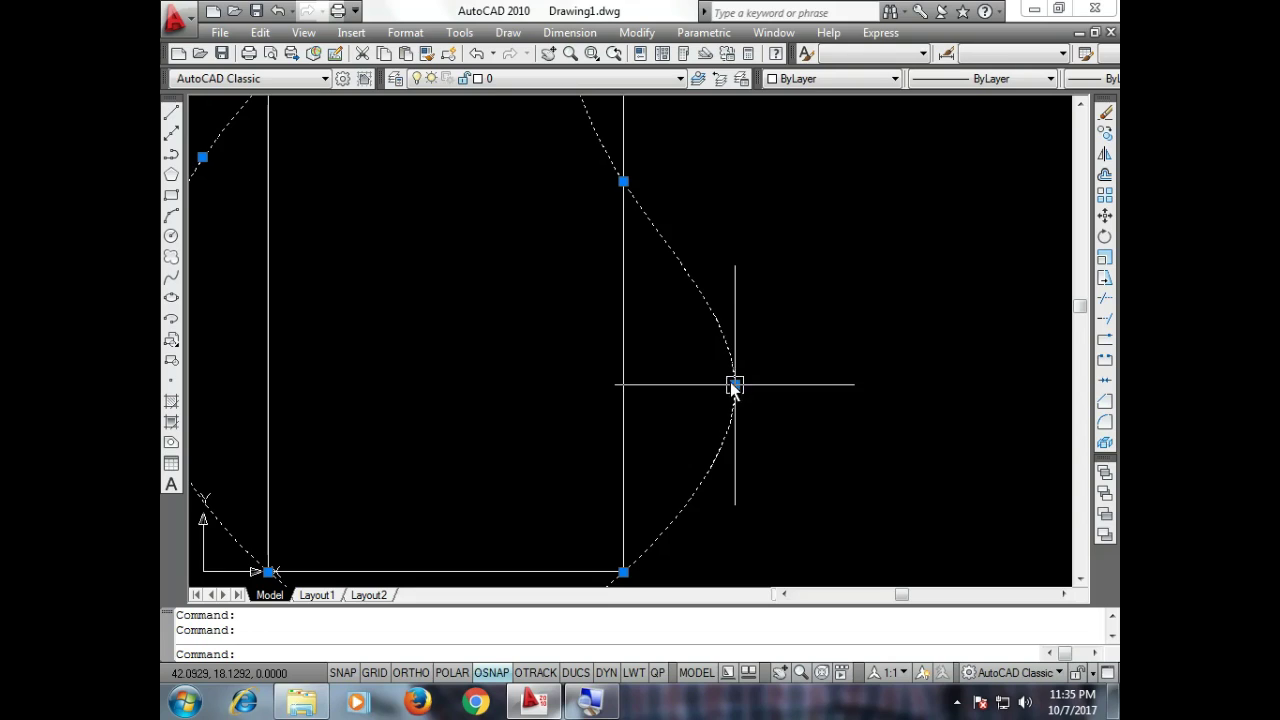
left_click(735, 386)
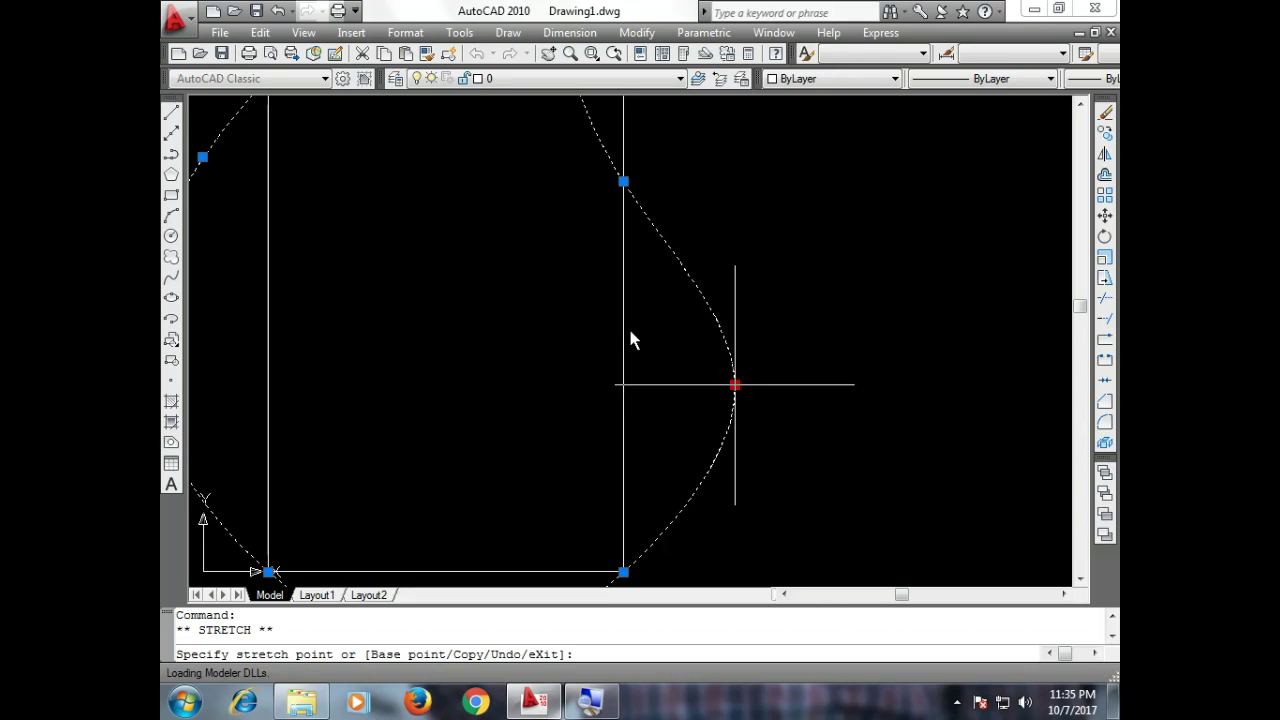
left_click(693, 311)
scroll(730, 360, "down", 5)
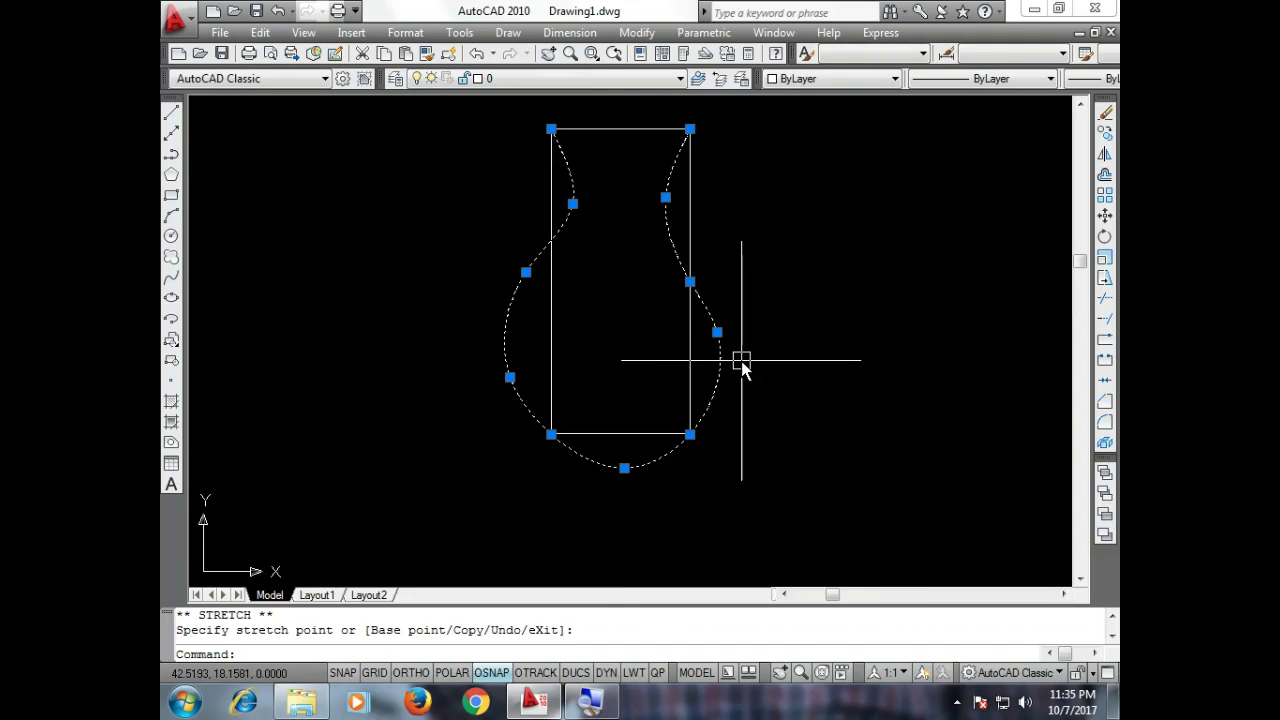
scroll(640, 334, "up", 2)
scroll(467, 250, "up", 4)
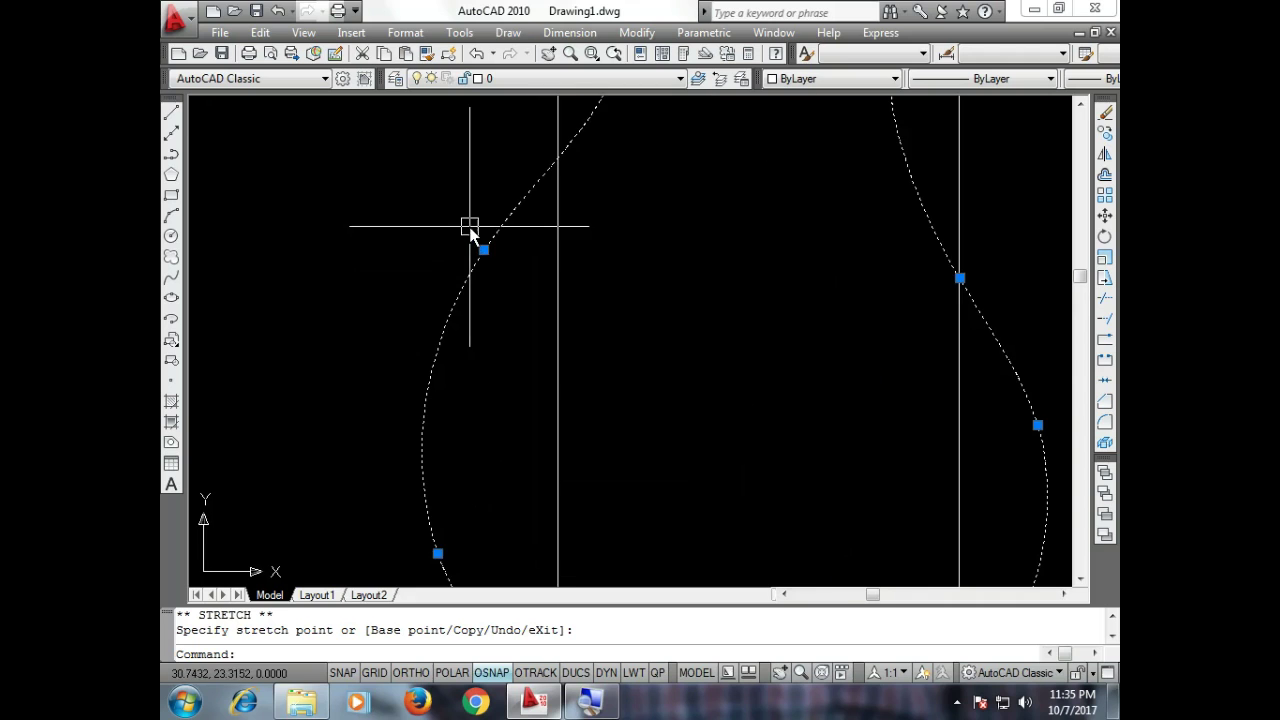
scroll(489, 256, "down", 3)
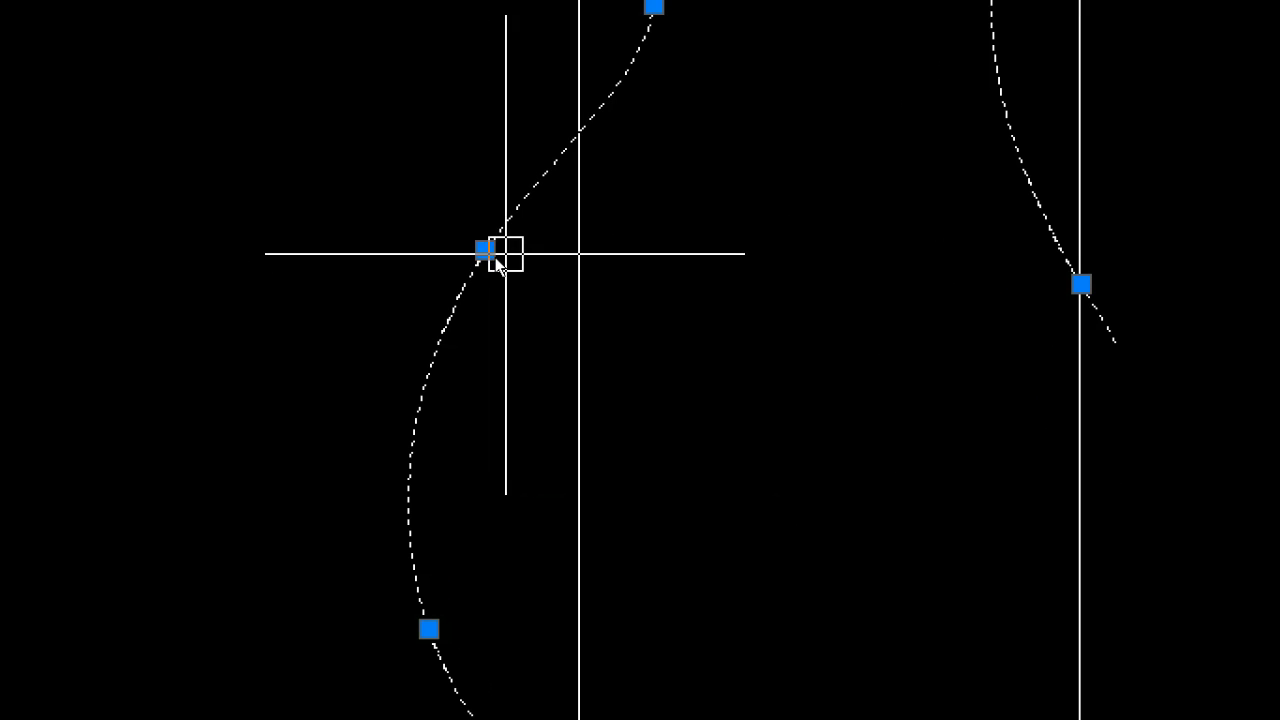
Move the left shoulder grip to reshape the vase's neck.
left_click(485, 250)
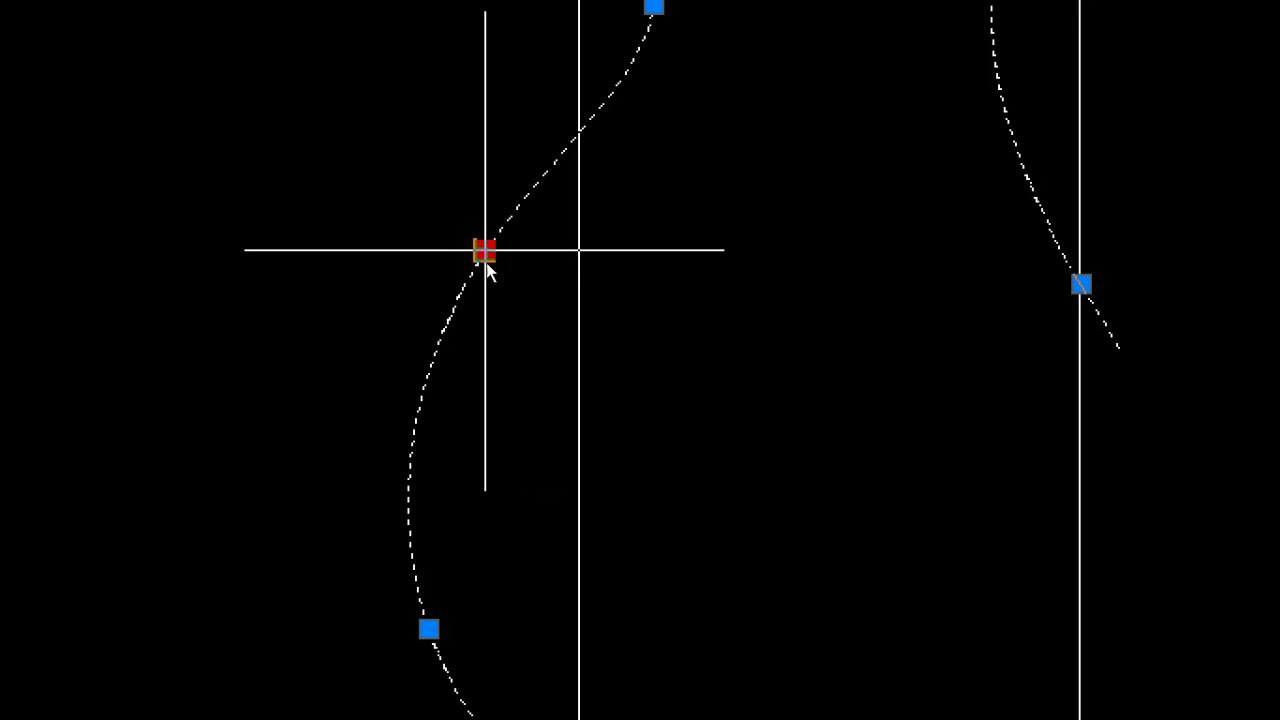
left_click(494, 316)
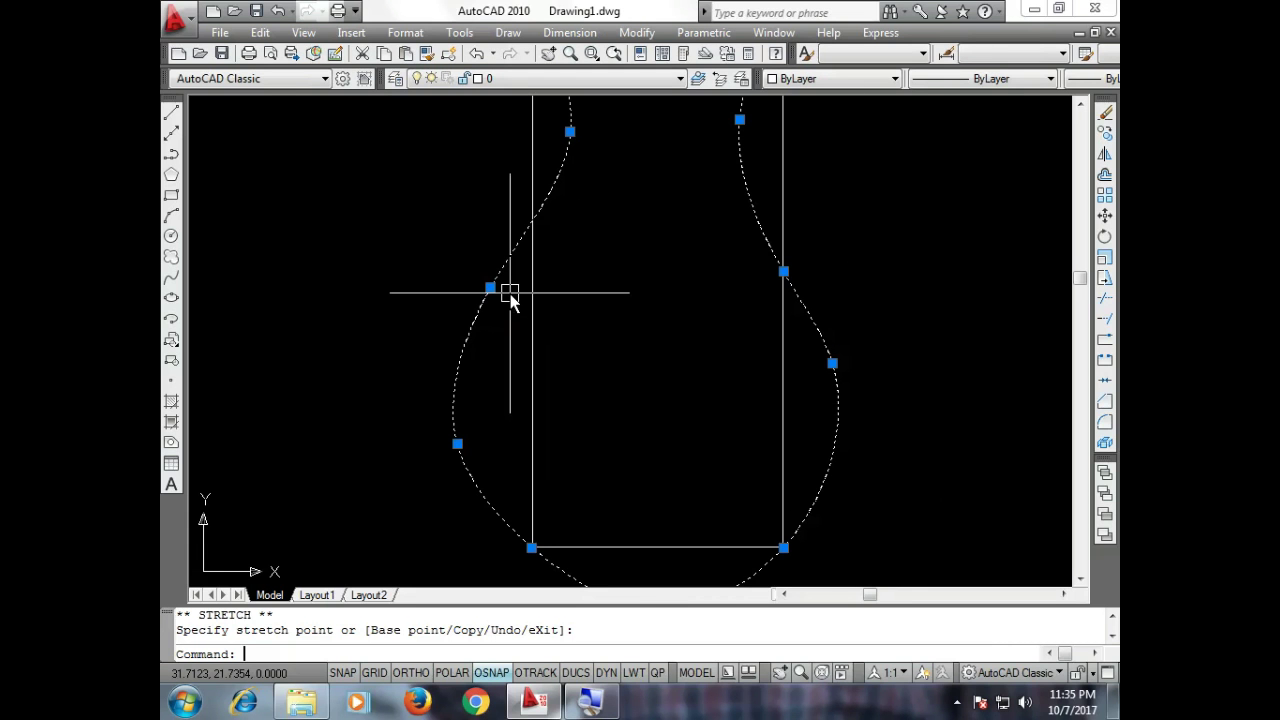
left_click(529, 309)
scroll(567, 365, "down", 5)
scroll(600, 391, "up", 3)
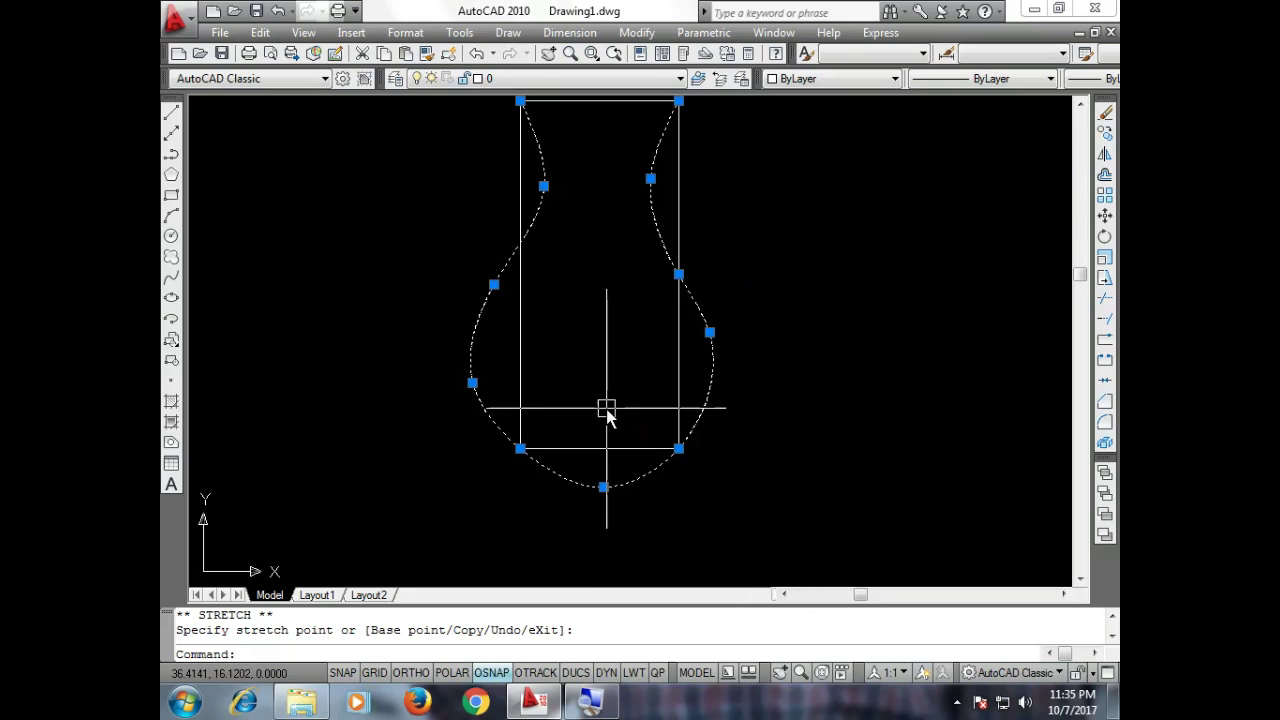
Drag the bottom grip to round out a deeper base, then deselect the outline.
left_click(603, 487)
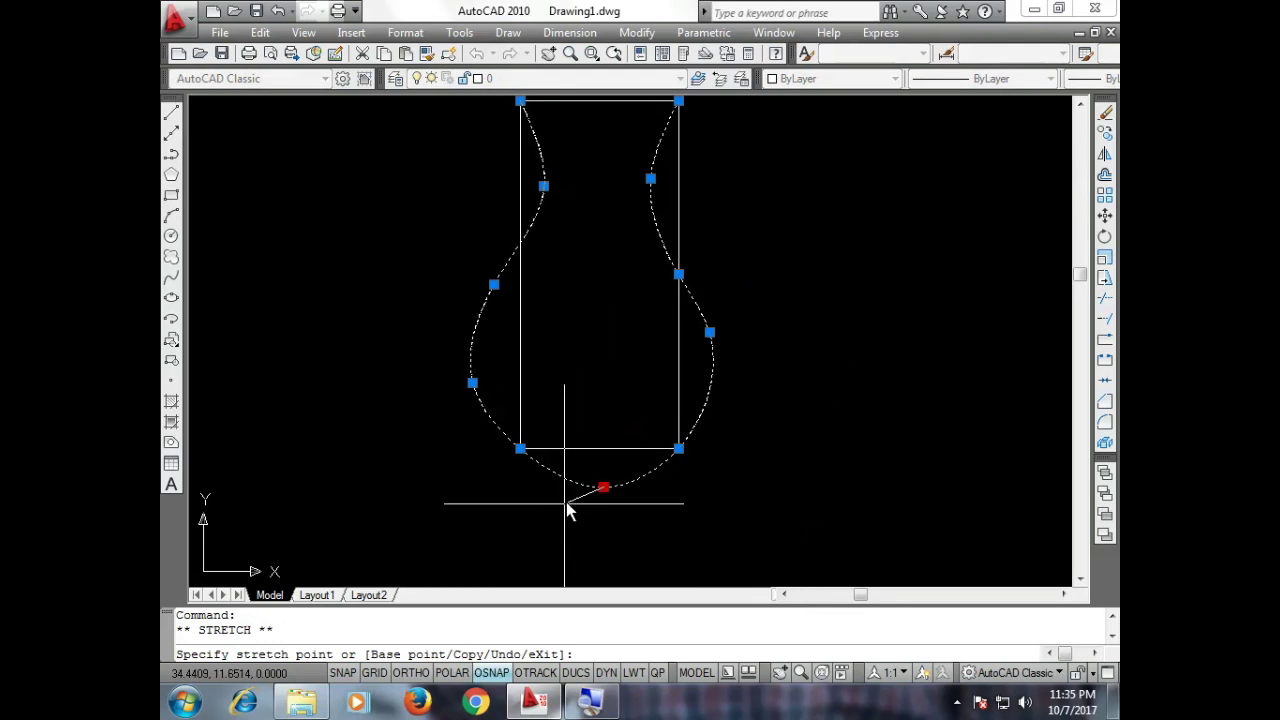
scroll(590, 485, "up", 3)
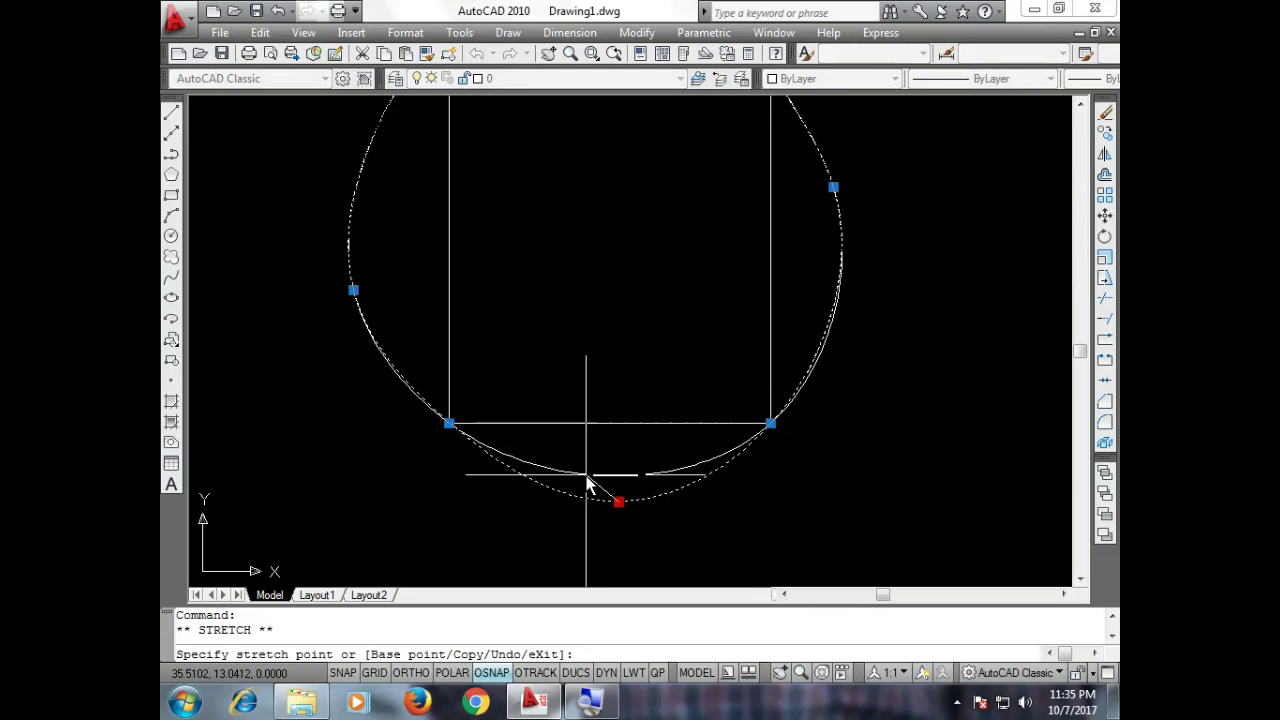
left_click(599, 471)
scroll(608, 555, "down", 4)
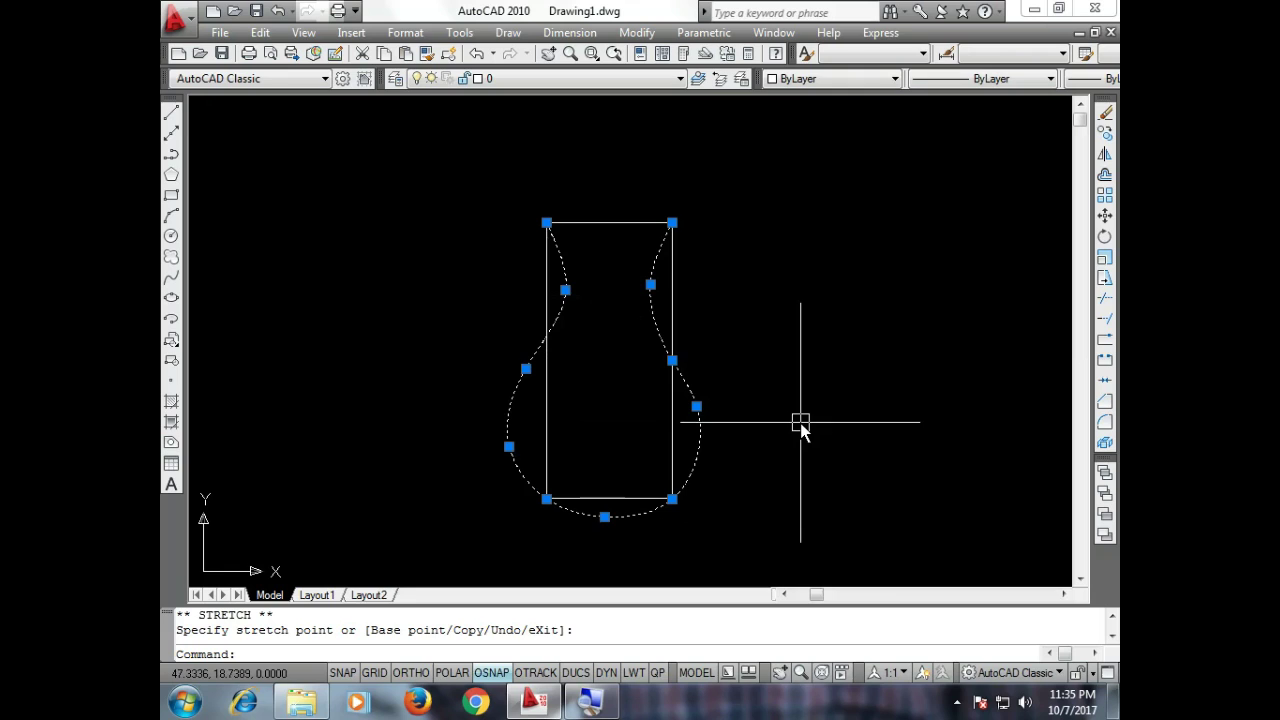
key("Escape")
Open the Draw menu to reveal the Ellipse options: Center, Axis End and Arc.
scroll(660, 425, "up", 2)
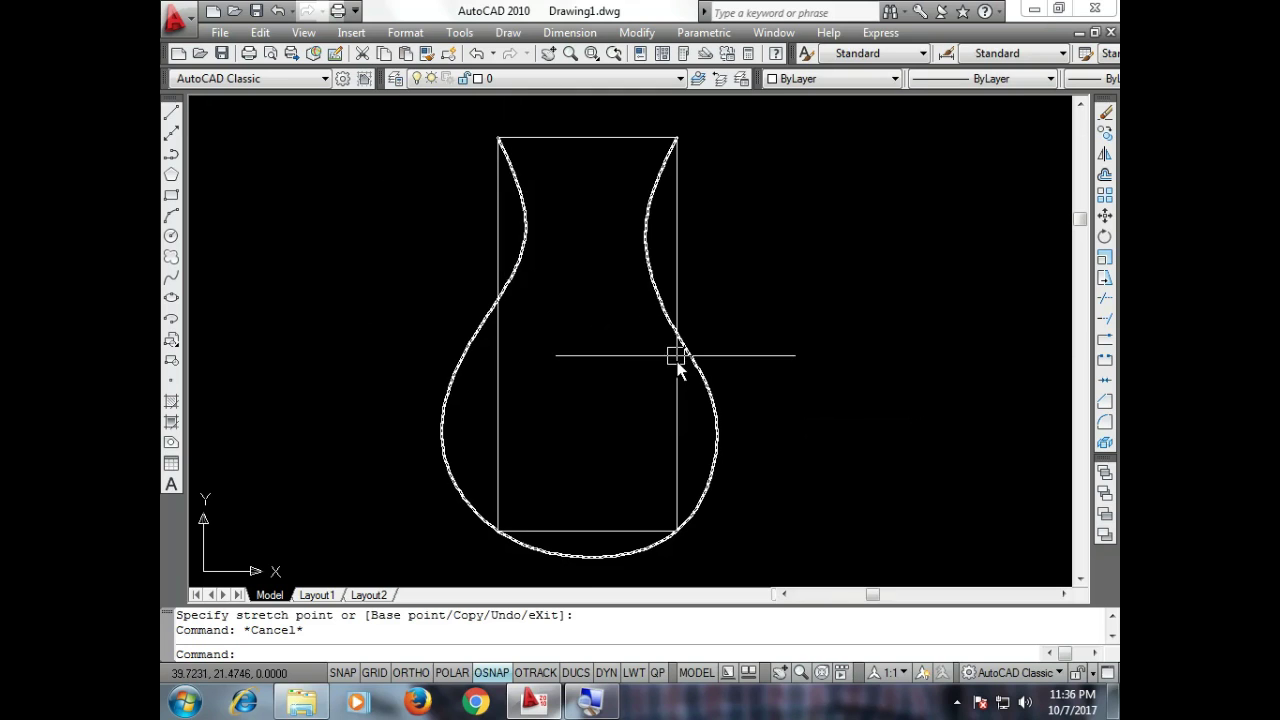
scroll(700, 368, "down", 2)
scroll(687, 322, "up", 1)
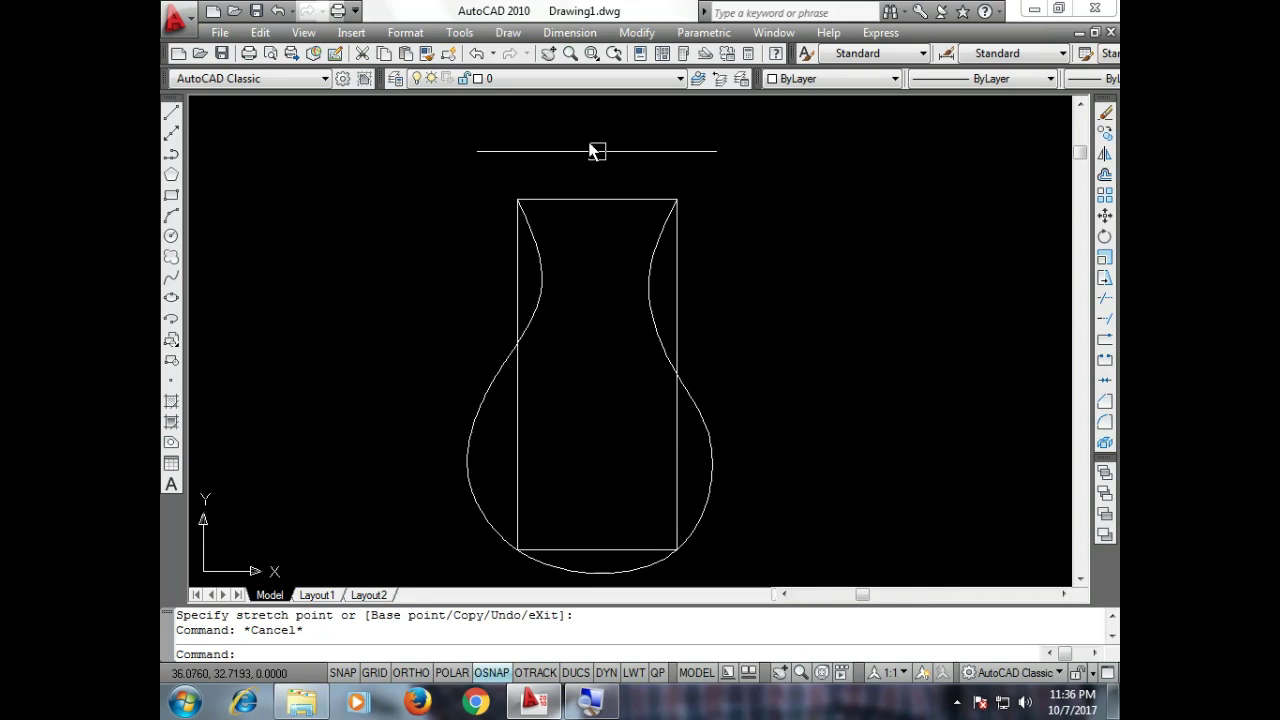
left_click(497, 34)
mouse_move(412, 364)
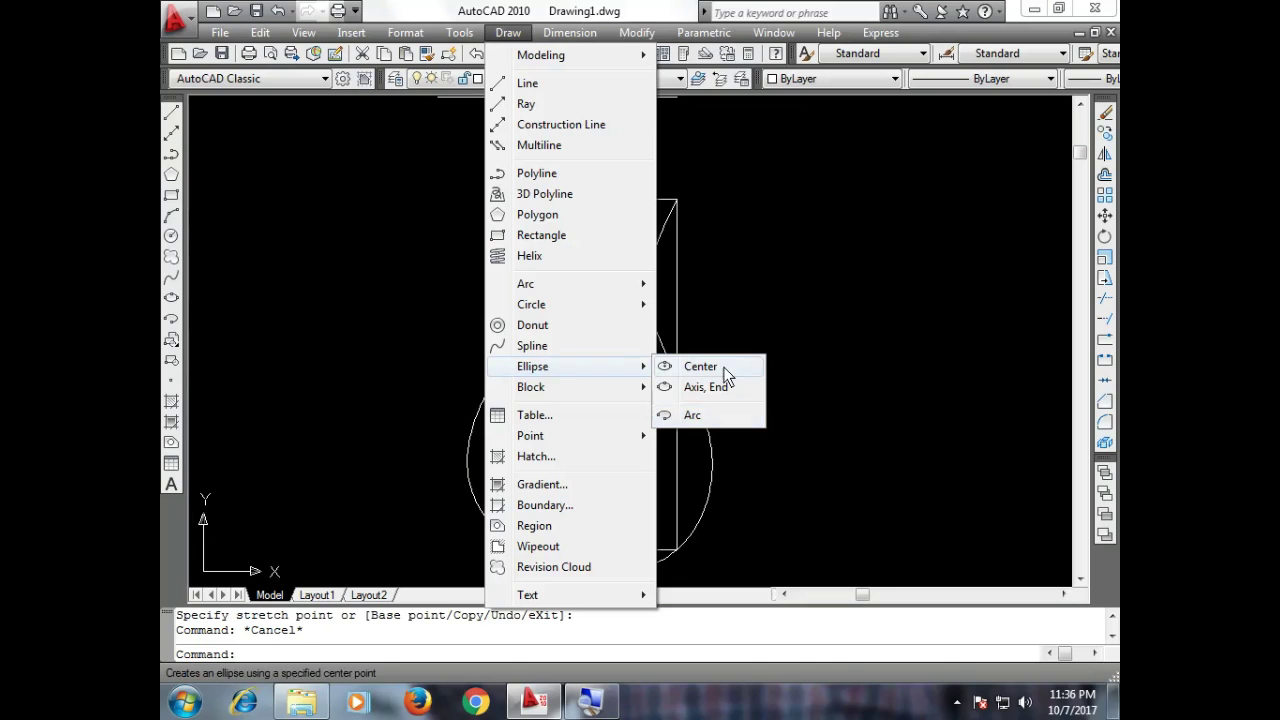
Draw a center ellipse at the vase's top midpoint, axis to the top-right corner, as the rim.
left_click(720, 368)
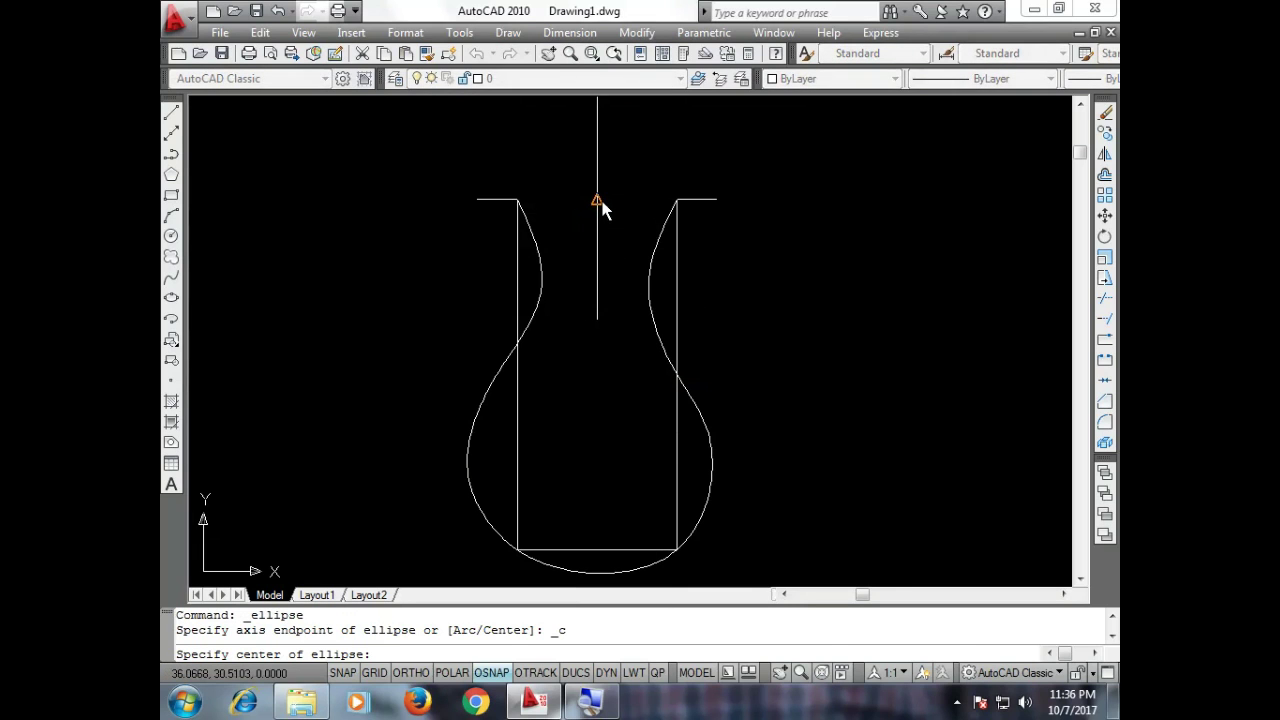
left_click(599, 203)
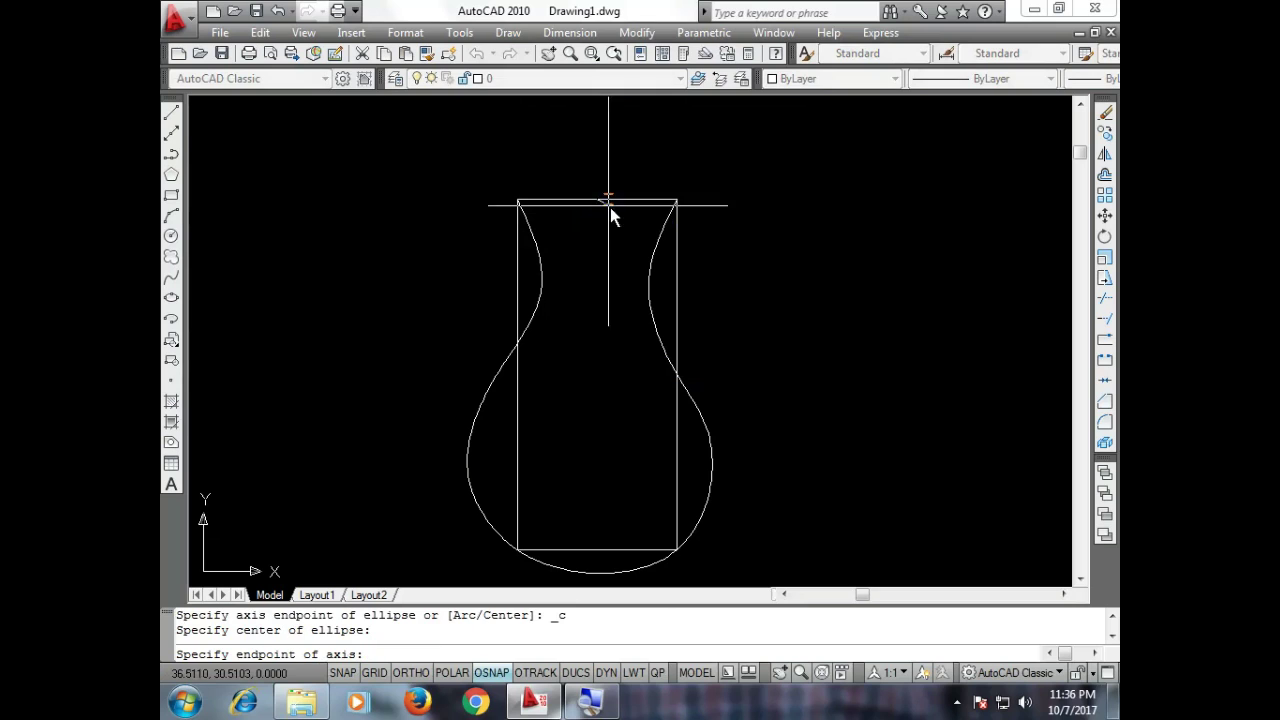
left_click(677, 200)
scroll(616, 196, "up", 2)
scroll(616, 196, "up", 1)
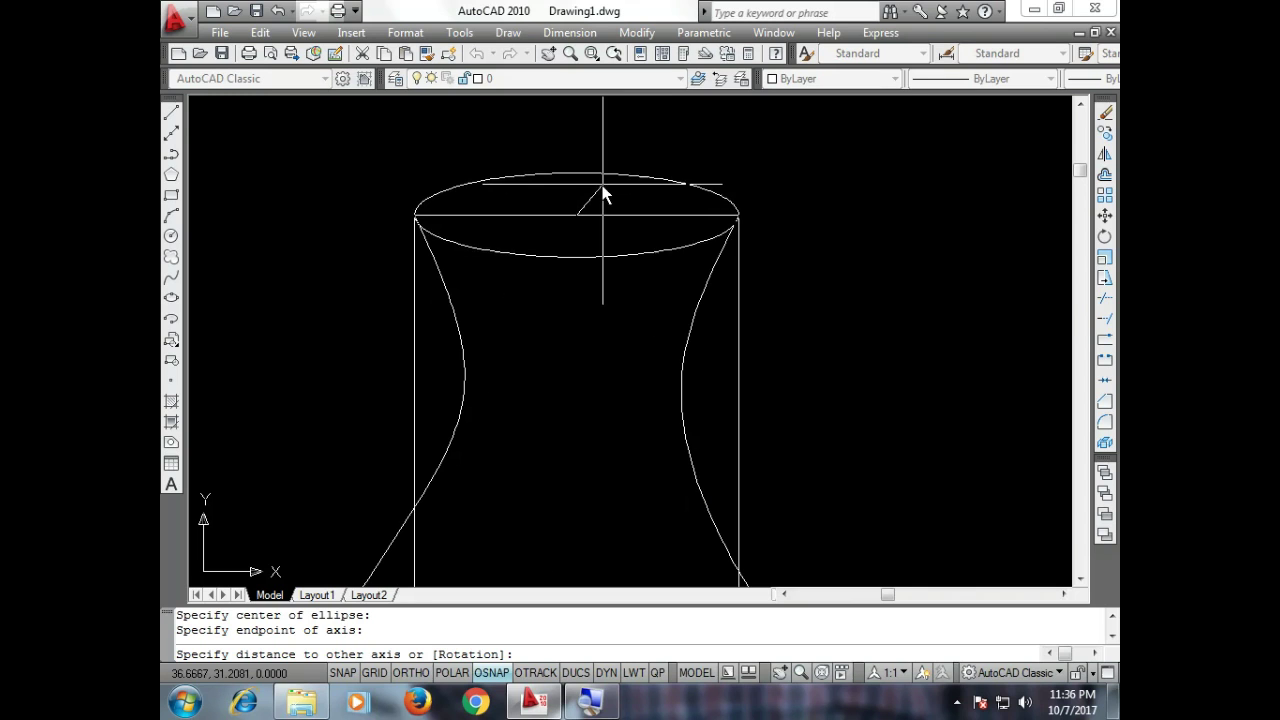
scroll(580, 194, "up", 3)
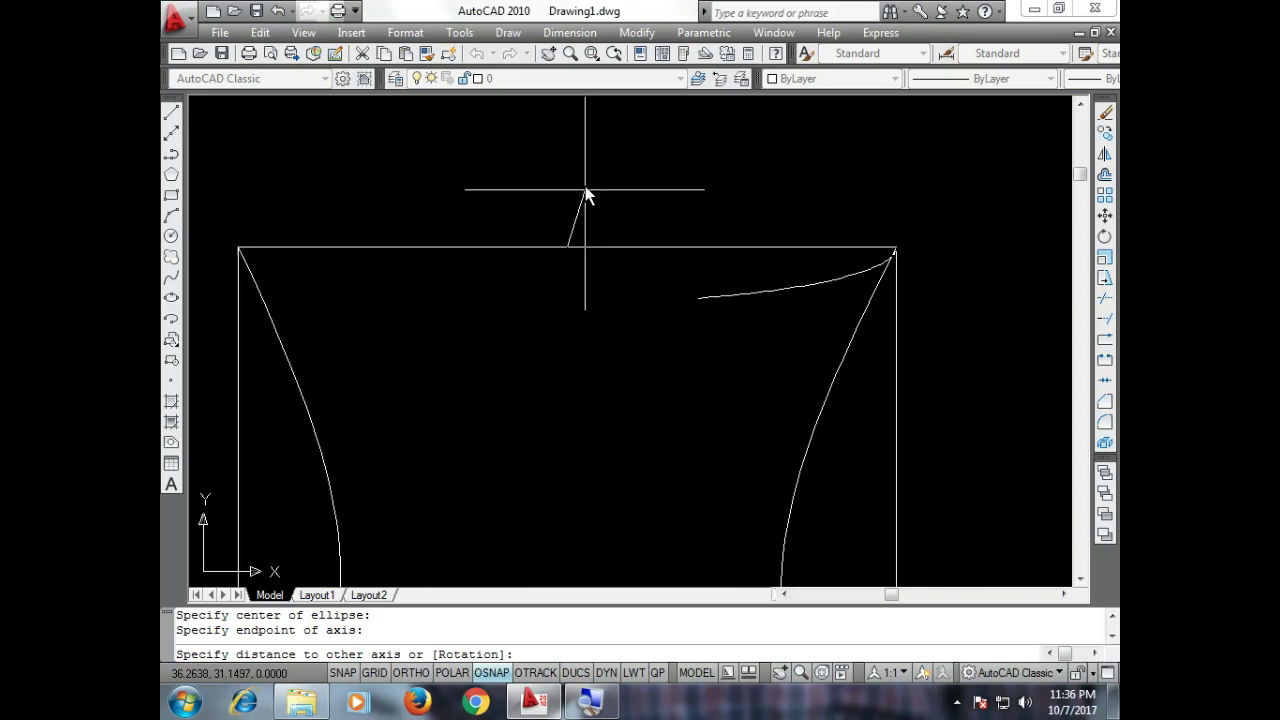
scroll(585, 181, "down", 2)
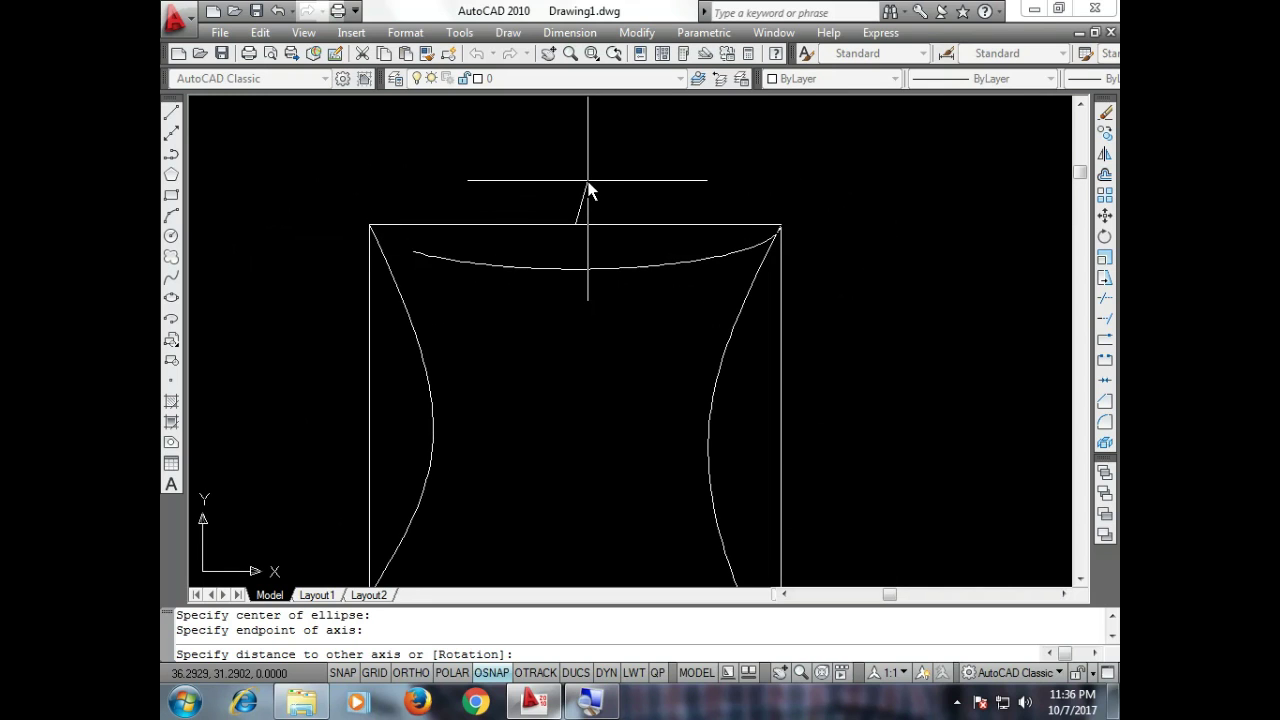
left_click(589, 185)
scroll(600, 205, "down", 2)
scroll(604, 228, "down", 2)
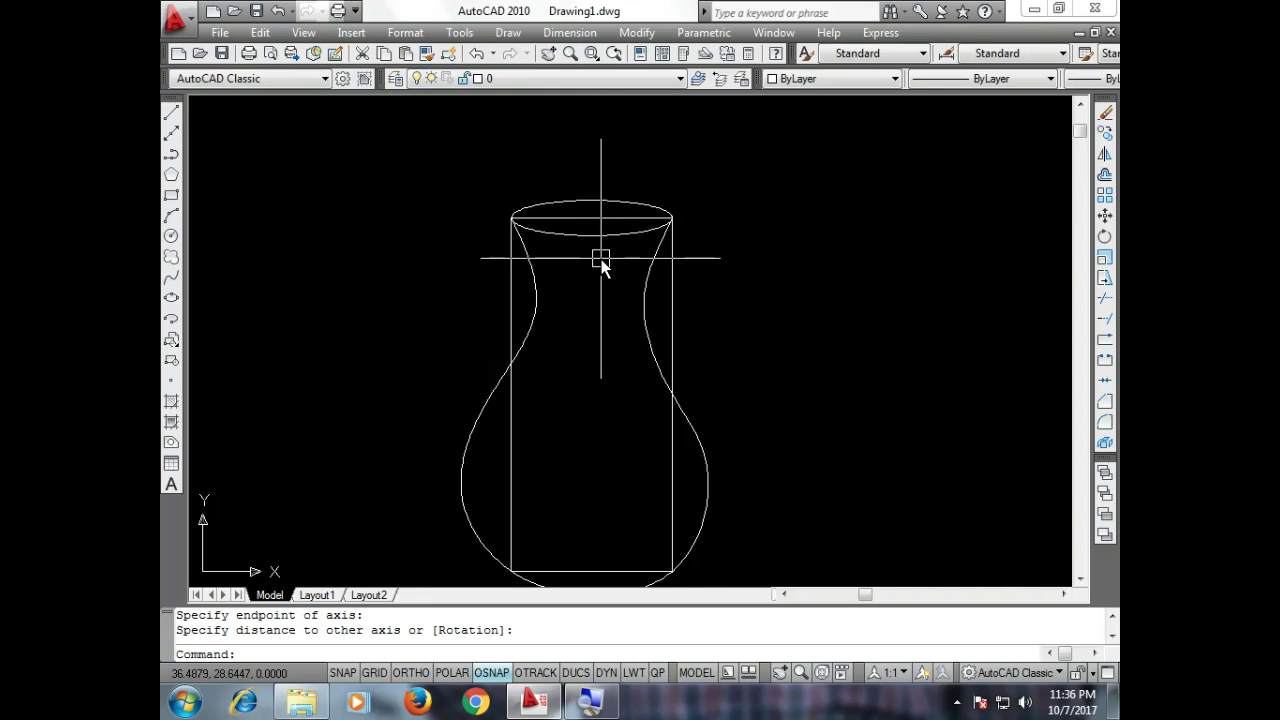
scroll(600, 258, "down", 2)
scroll(614, 264, "up", 1)
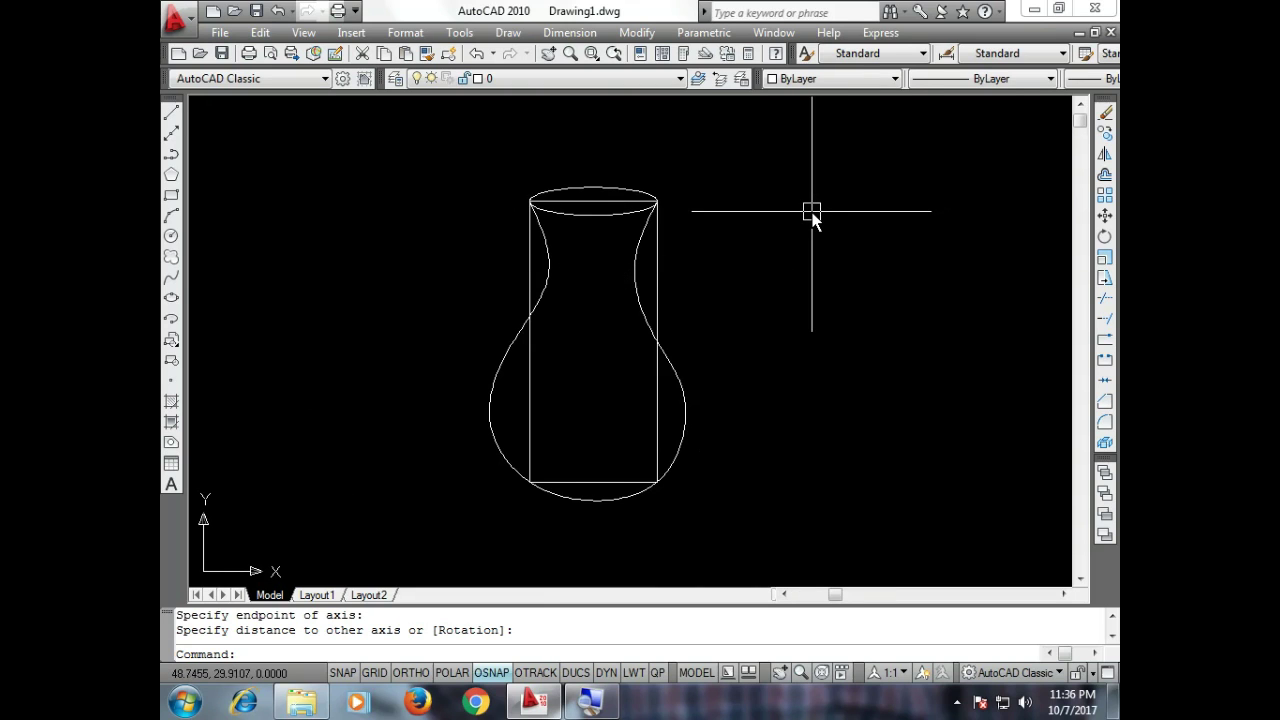
scroll(843, 200, "up", 1)
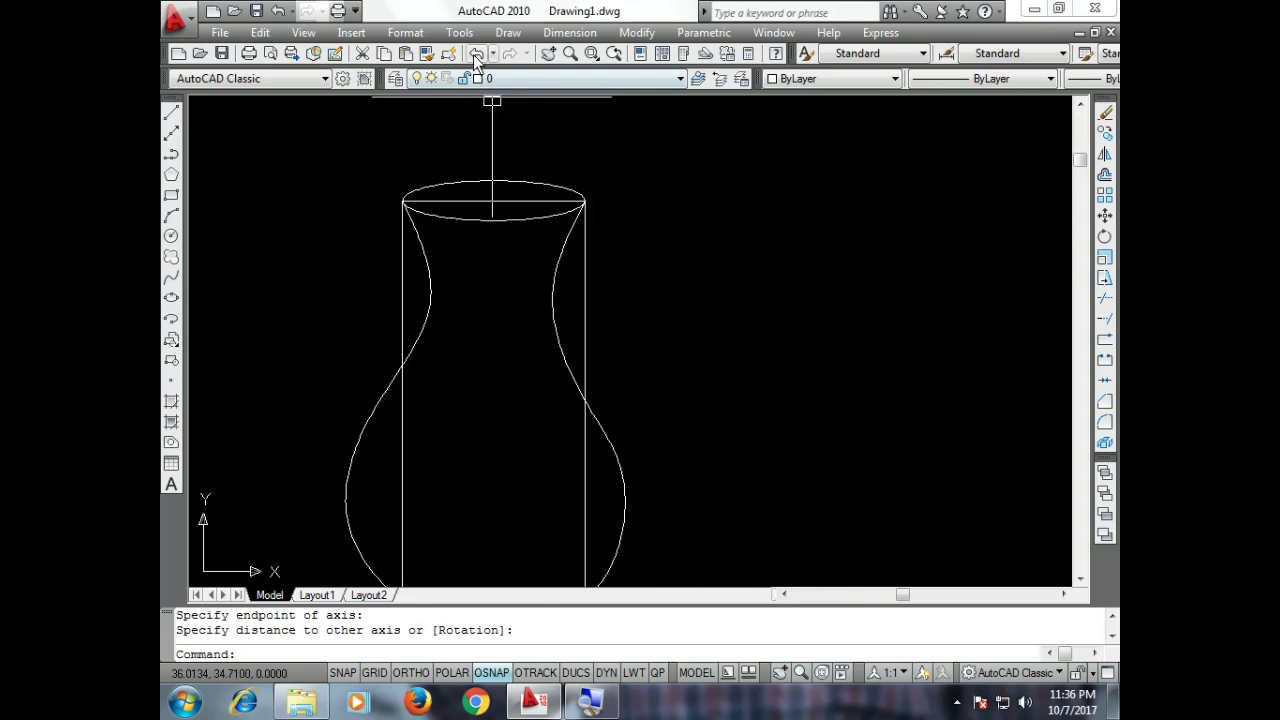
Draw a tall rectangle to the right of the vase.
left_click(171, 195)
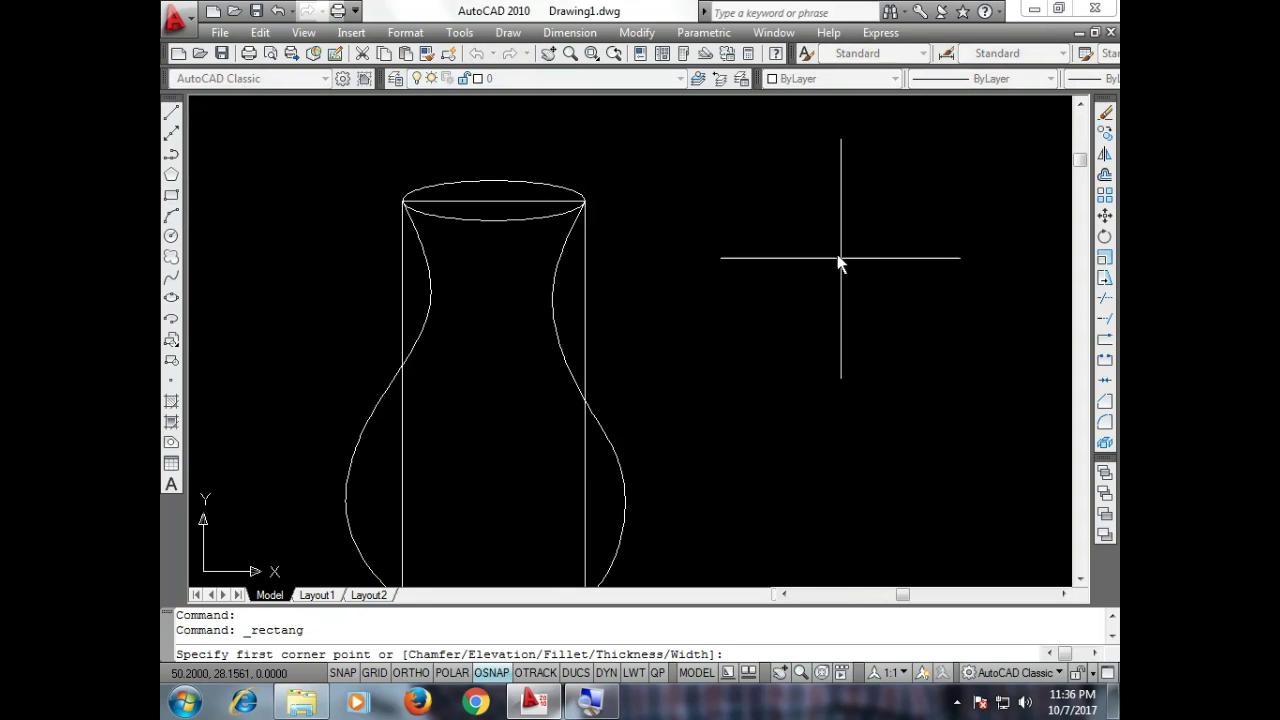
left_click(753, 199)
left_click(907, 534)
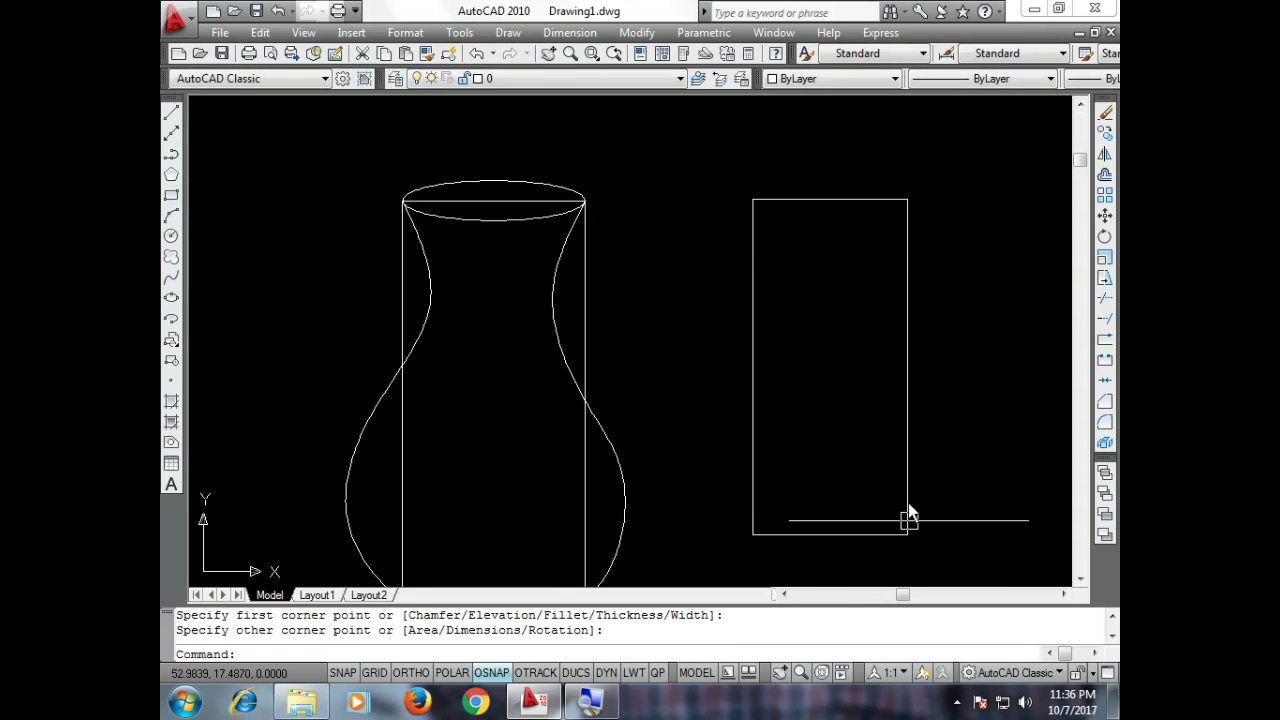
Cap the rectangle with a center ellipse on its top edge midpoint, axis to the corner.
left_click(508, 32)
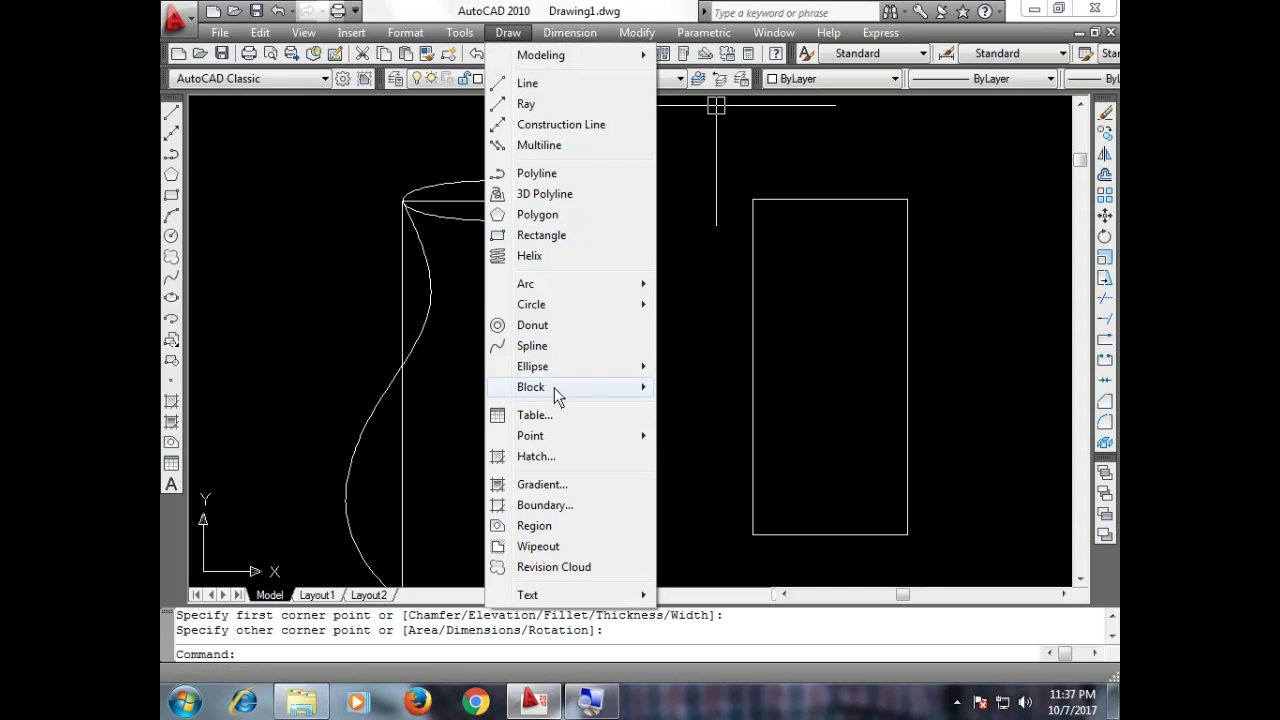
mouse_move(533, 366)
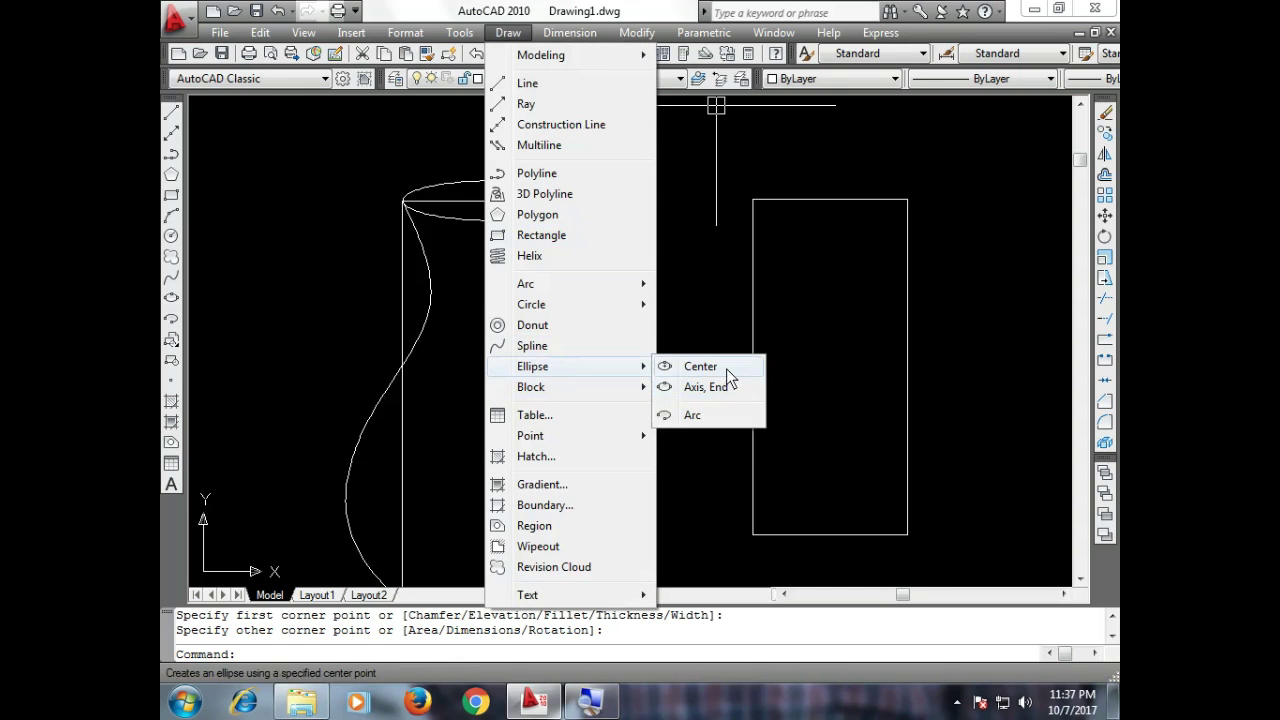
left_click(700, 366)
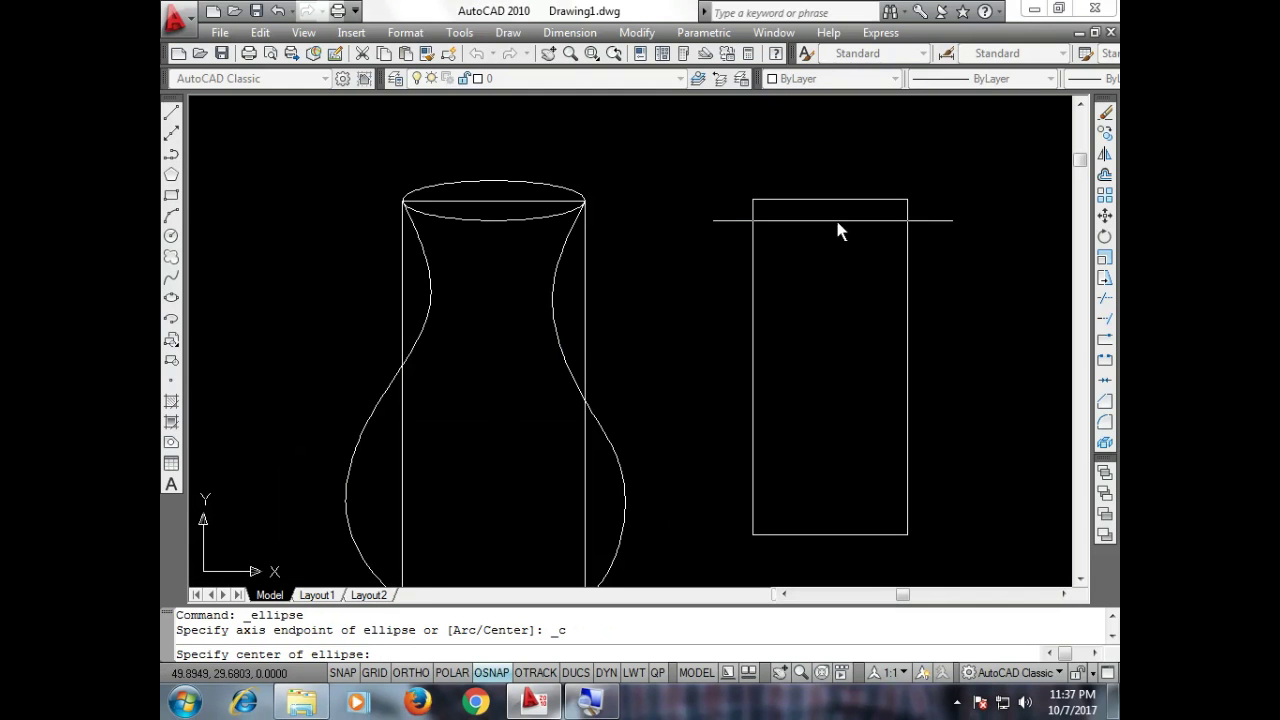
left_click(829, 200)
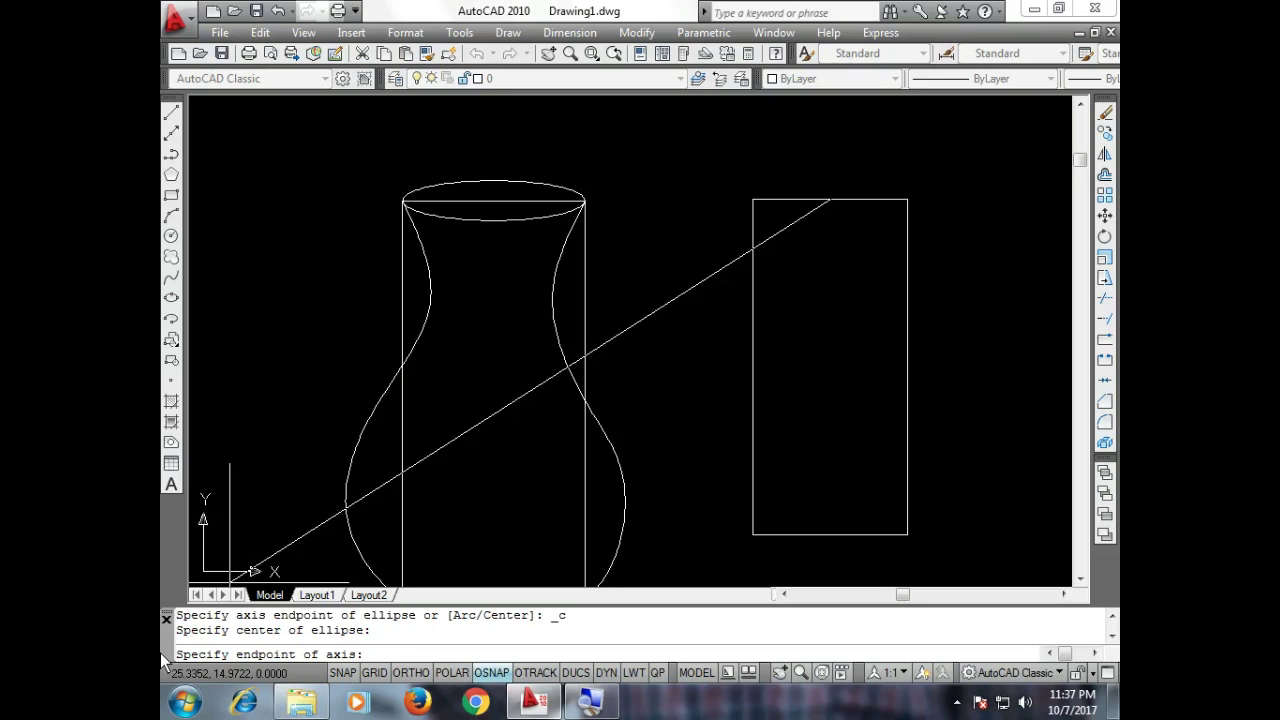
left_click(907, 200)
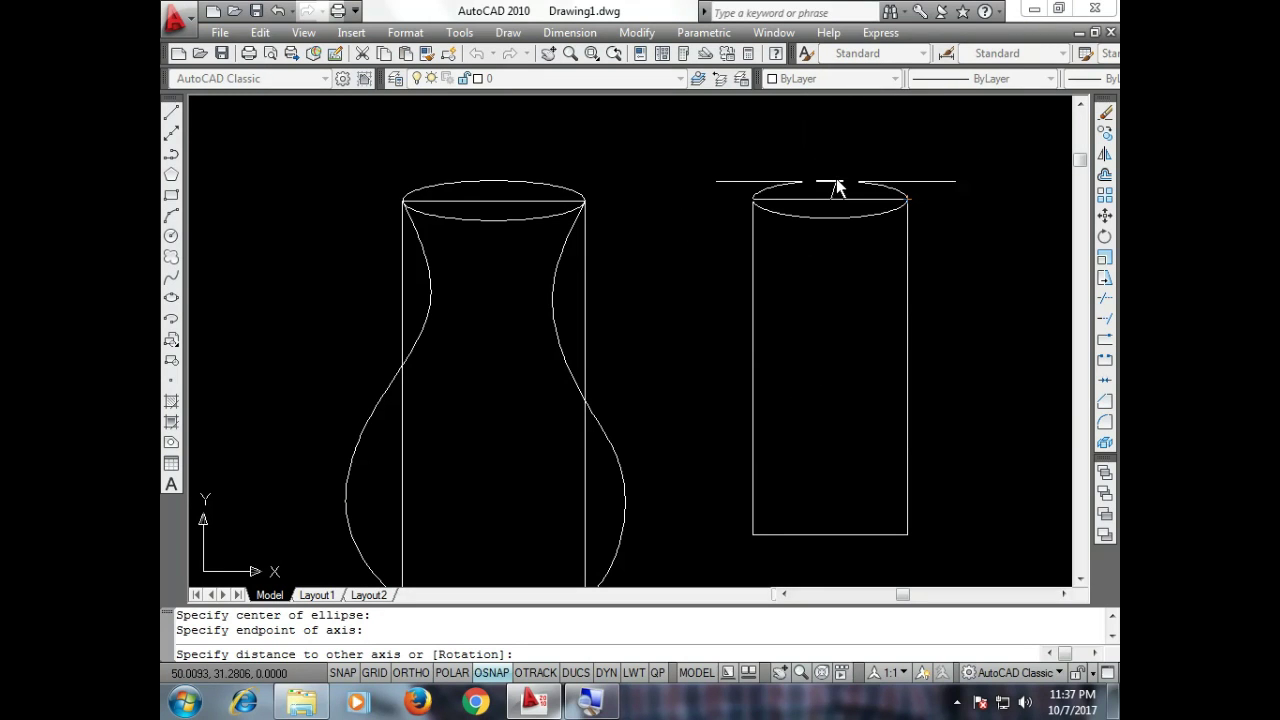
left_click(836, 180)
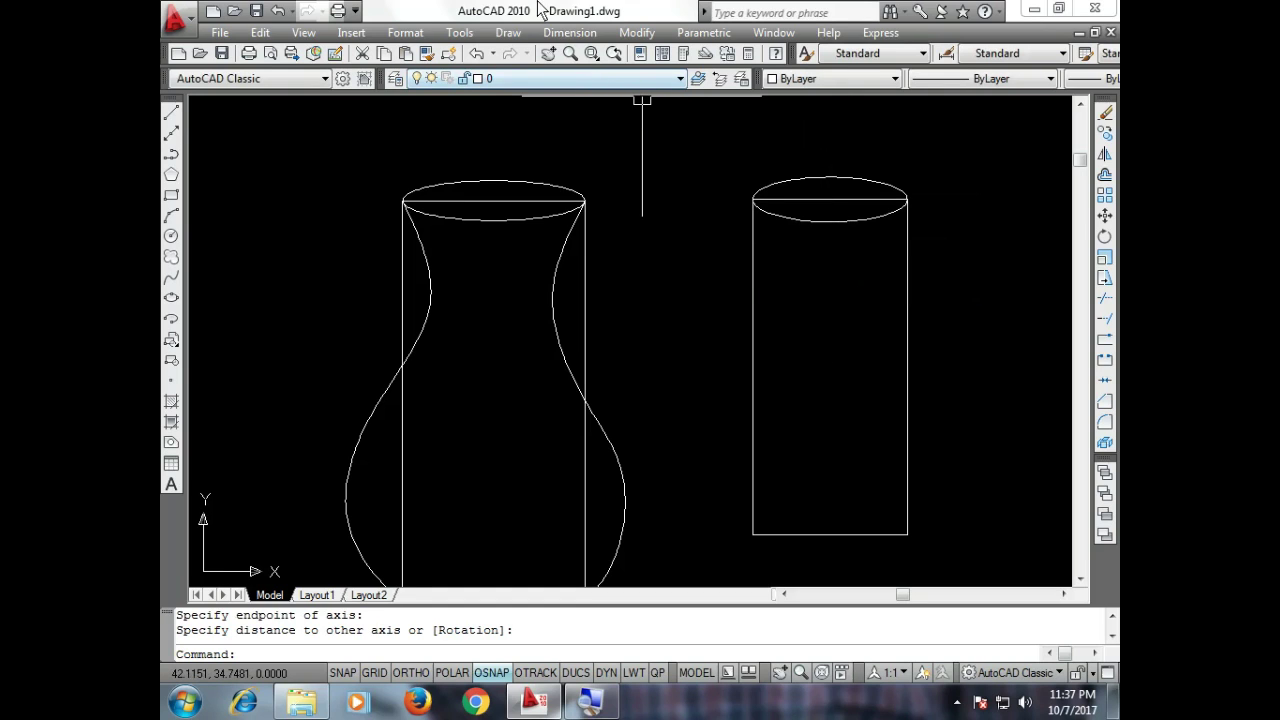
left_click(507, 33)
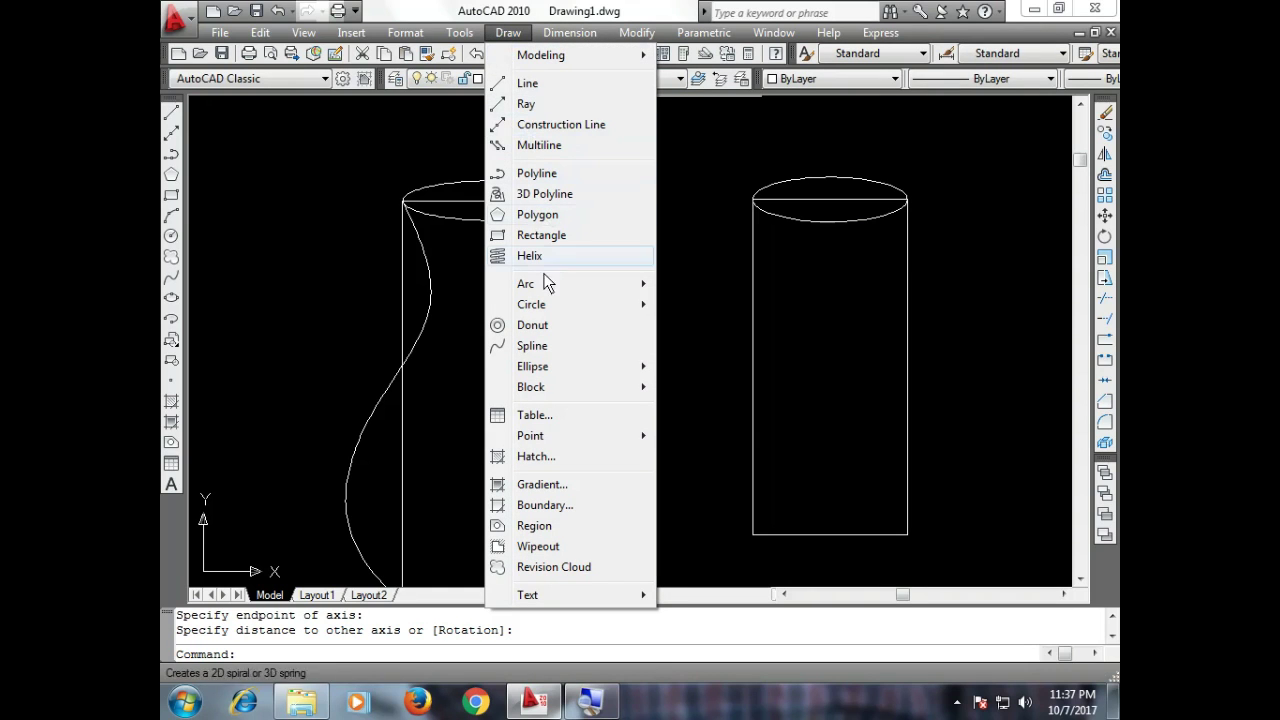
mouse_move(367, 341)
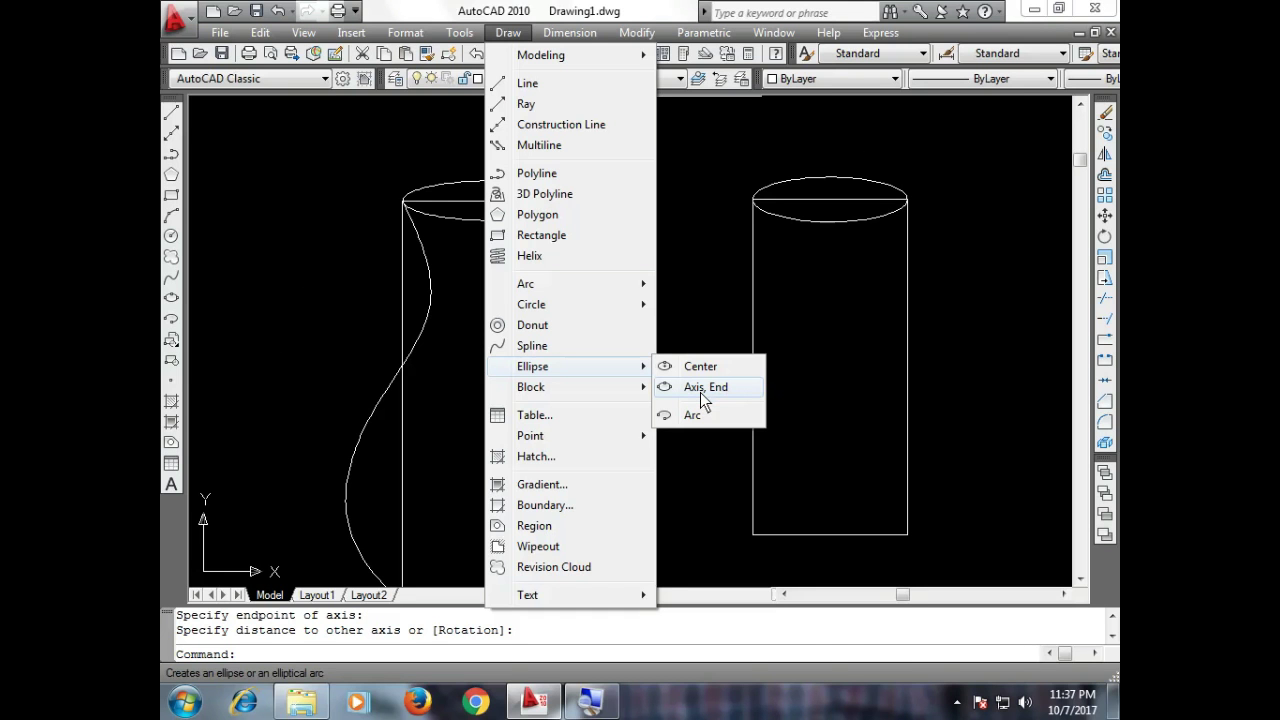
Close the rectangle's bottom with an axis-end ellipse between its bottom corners, then start Trim.
left_click(703, 390)
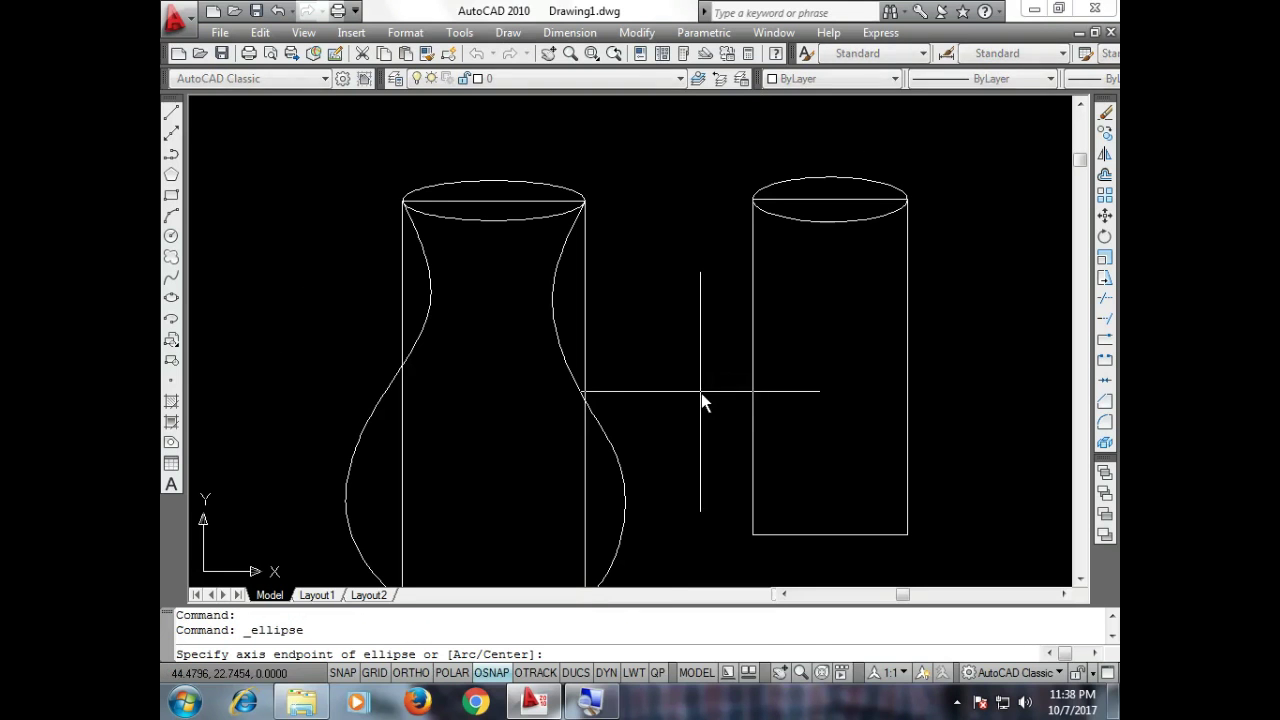
left_click(752, 536)
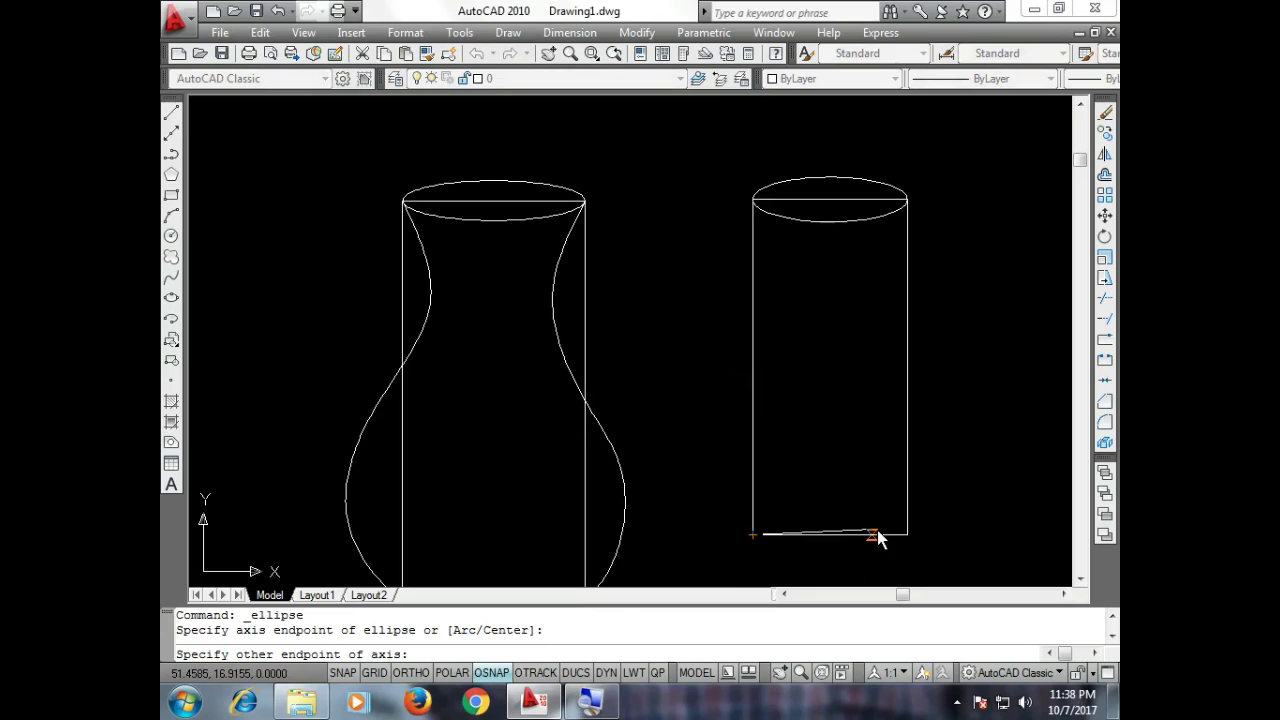
left_click(907, 535)
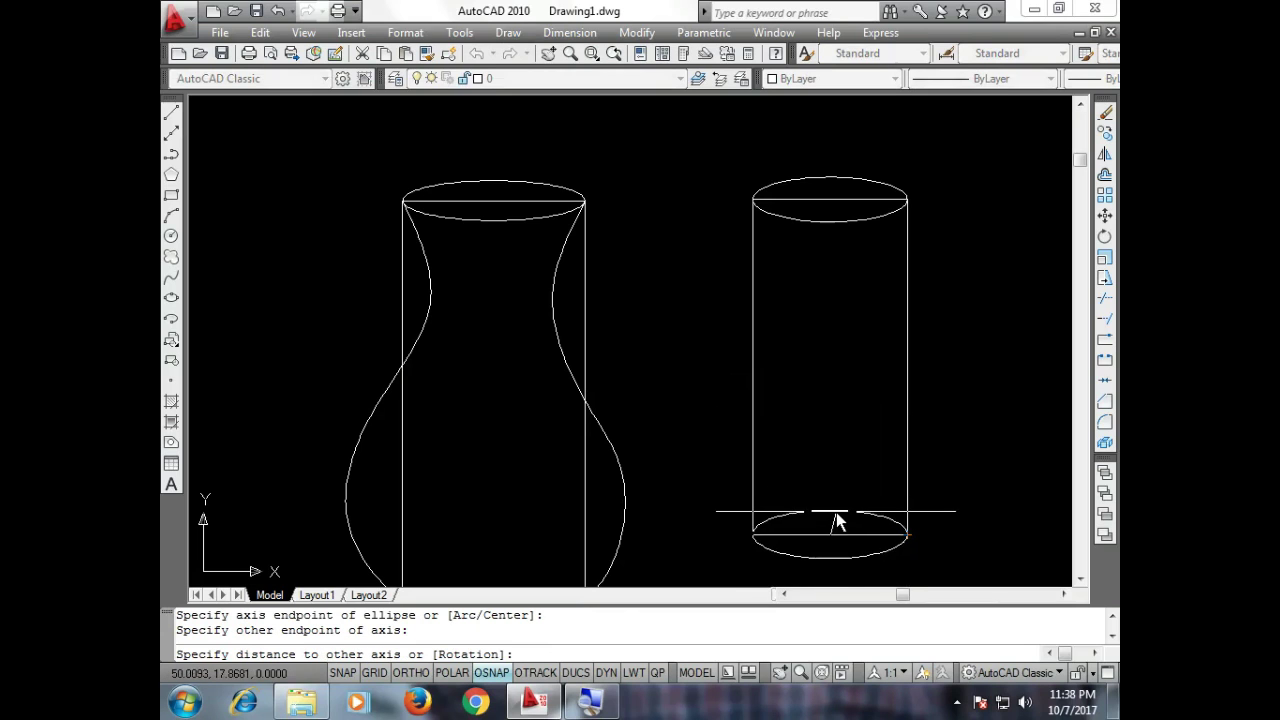
left_click(831, 511)
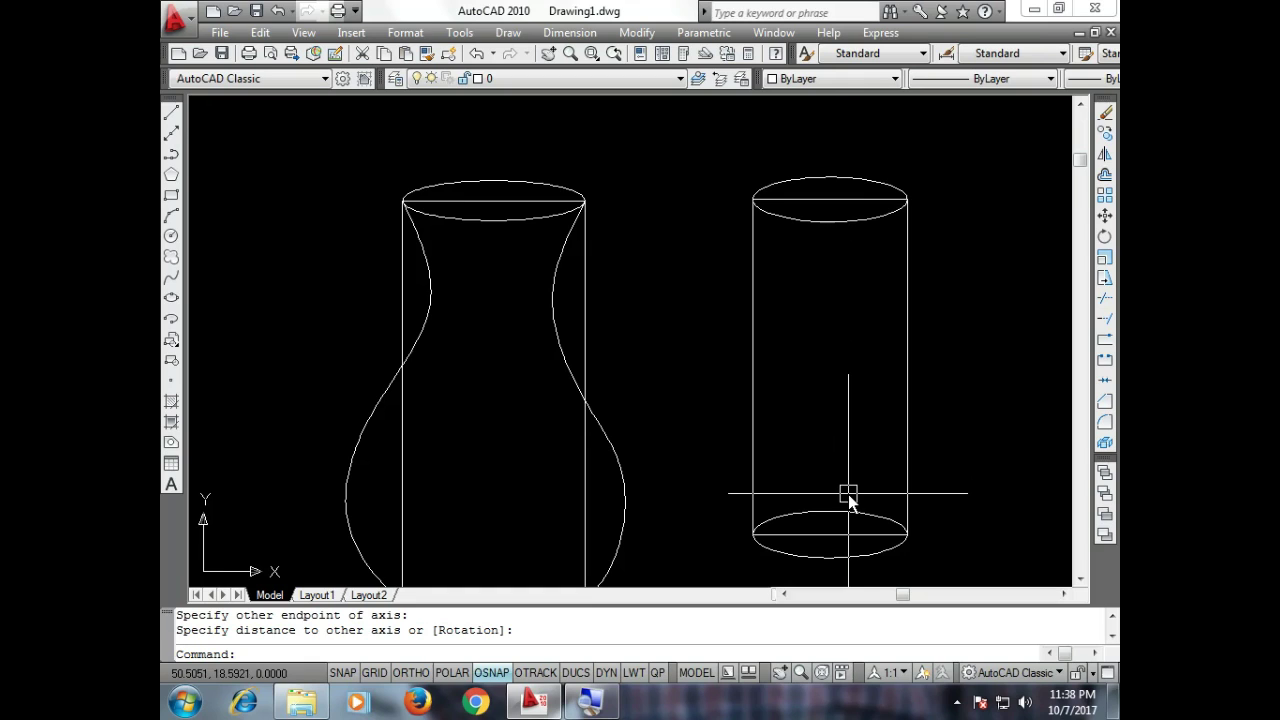
type("TR")
key("Return")
key("Return")
Trim away the cylinder and vase chords and the upper parts of the inner vertical lines.
left_click(795, 537)
left_click(821, 199)
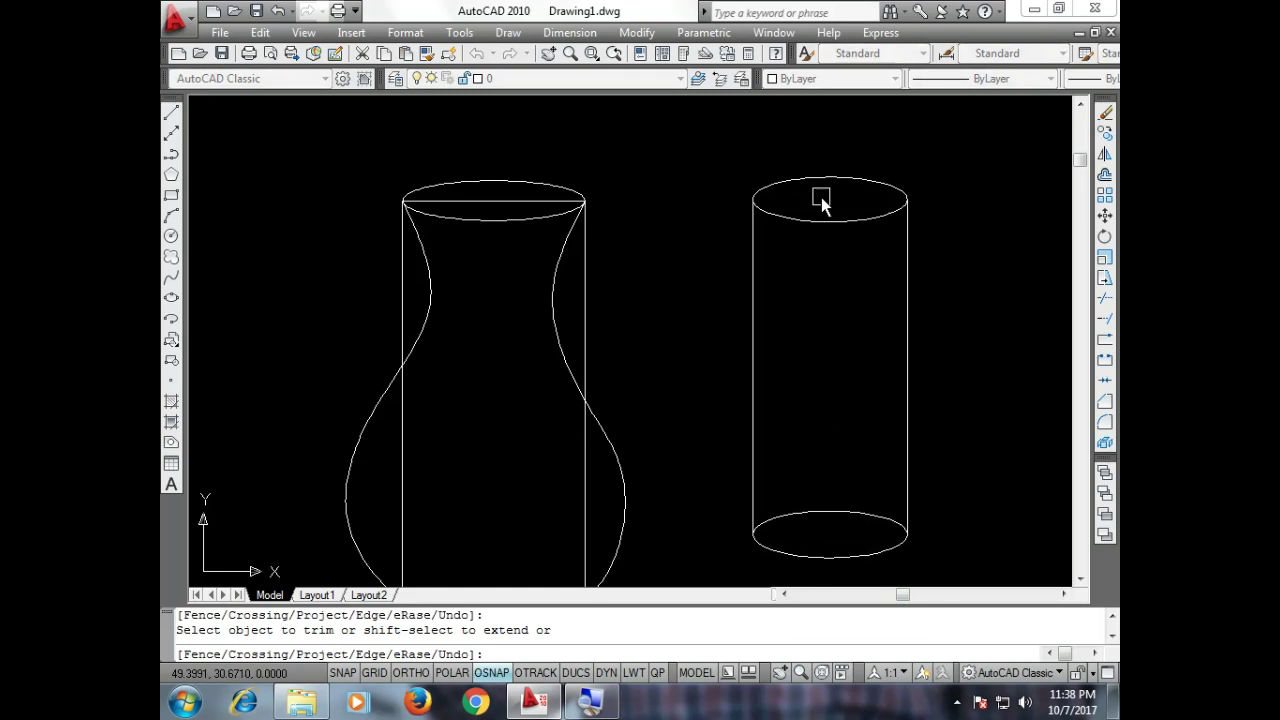
scroll(480, 222, "down", 3)
scroll(485, 209, "up", 2)
left_click(485, 208)
left_click(414, 263)
left_click(577, 290)
key("Escape")
Delete the leftover inner rectangle from the vase.
left_click(577, 443)
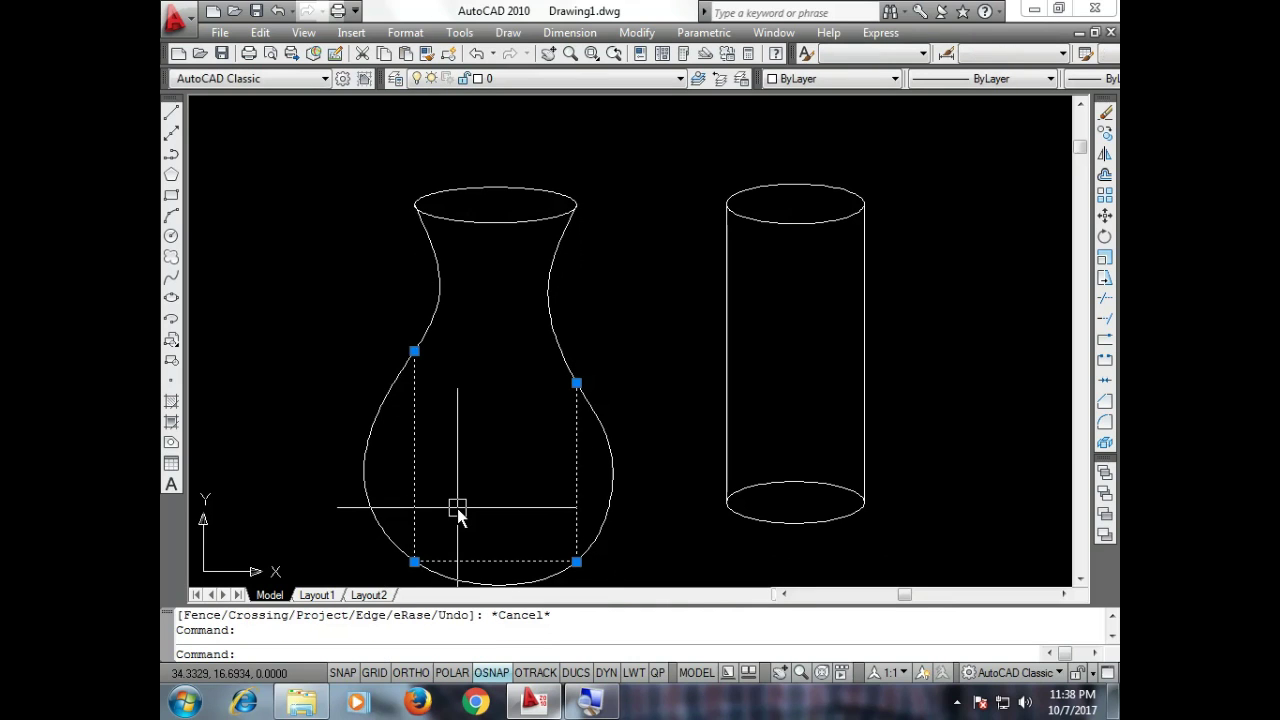
key("Delete")
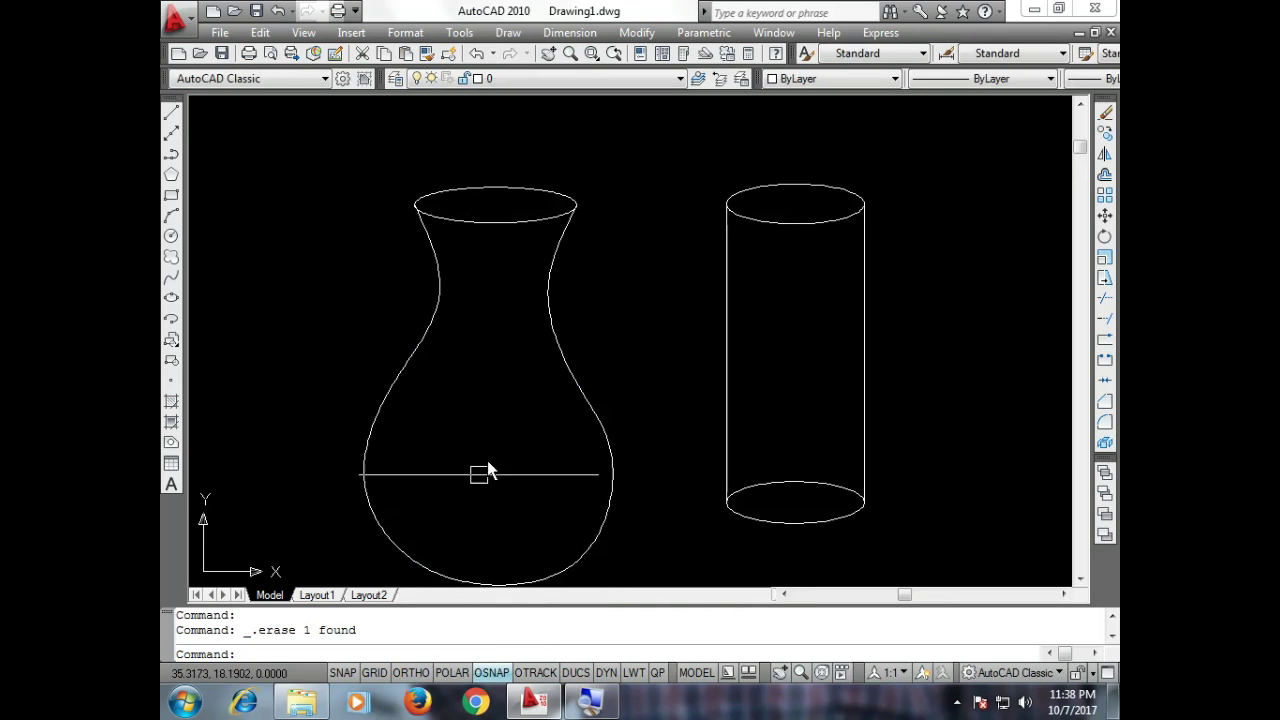
scroll(524, 362, "down", 2)
scroll(490, 404, "up", 2)
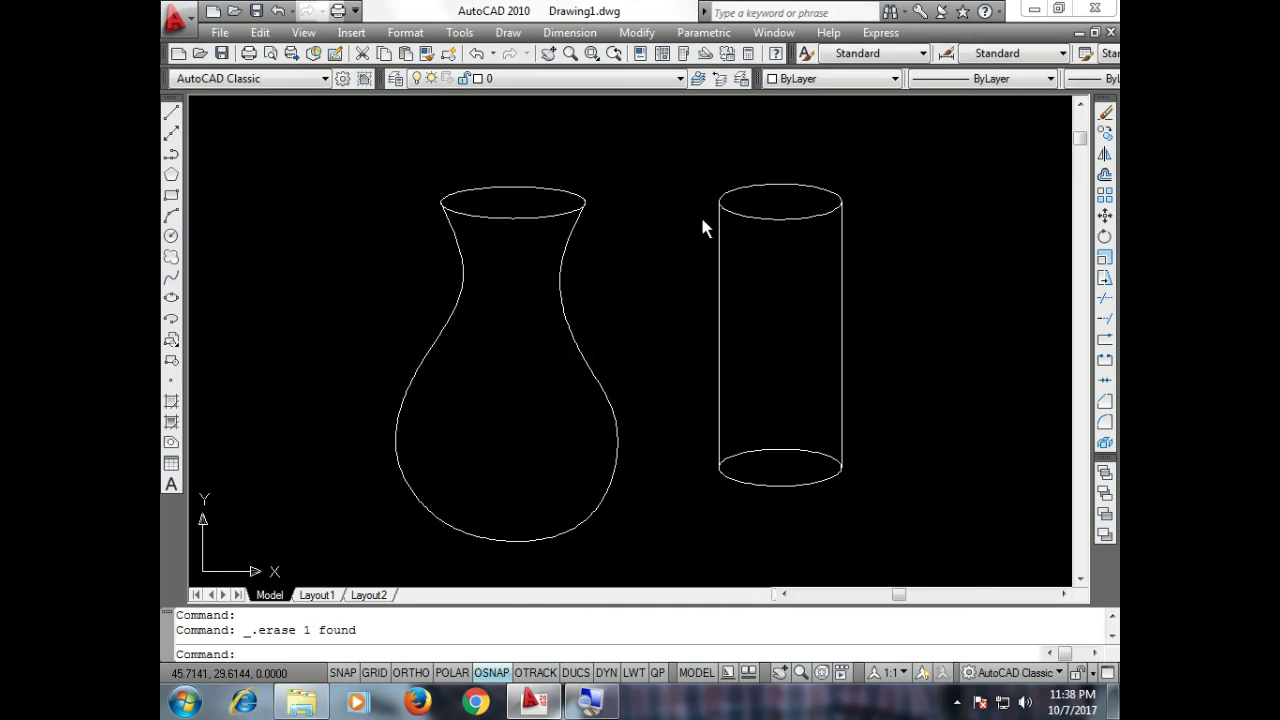
Dismiss the screen recorder's window and return to the AutoCAD drawing.
left_click(956, 702)
left_click(925, 605)
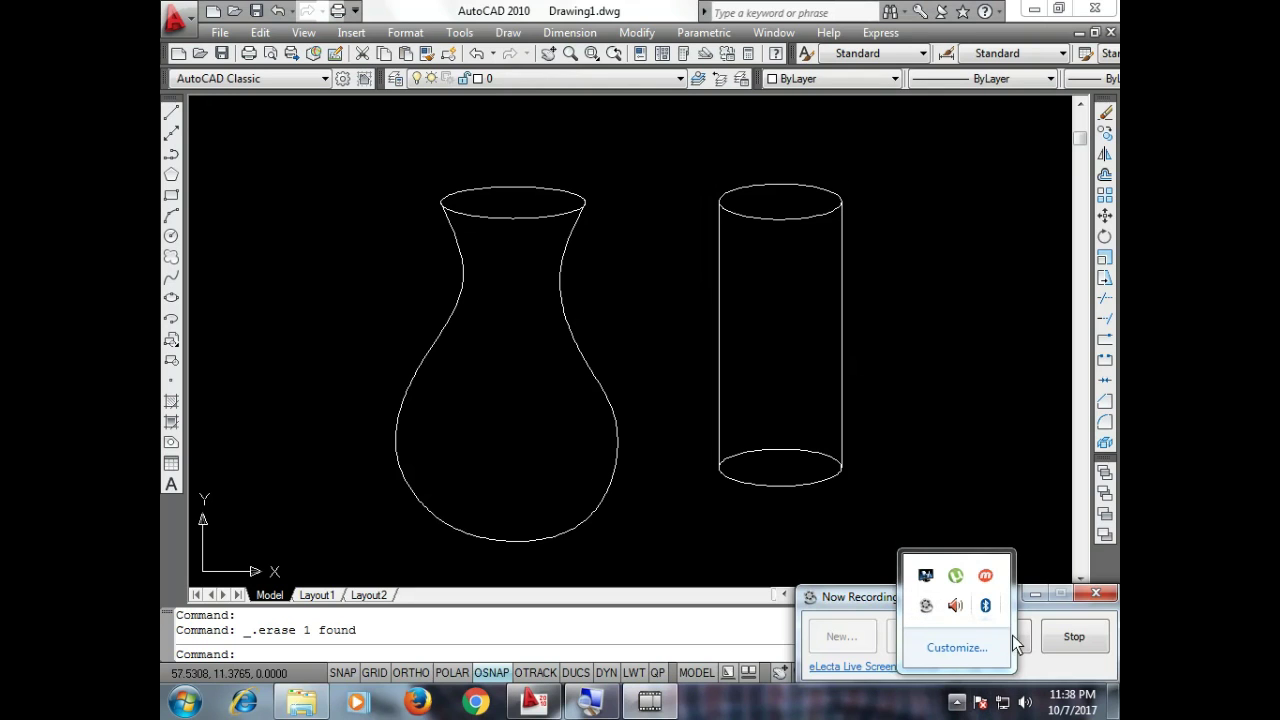
left_click(993, 642)
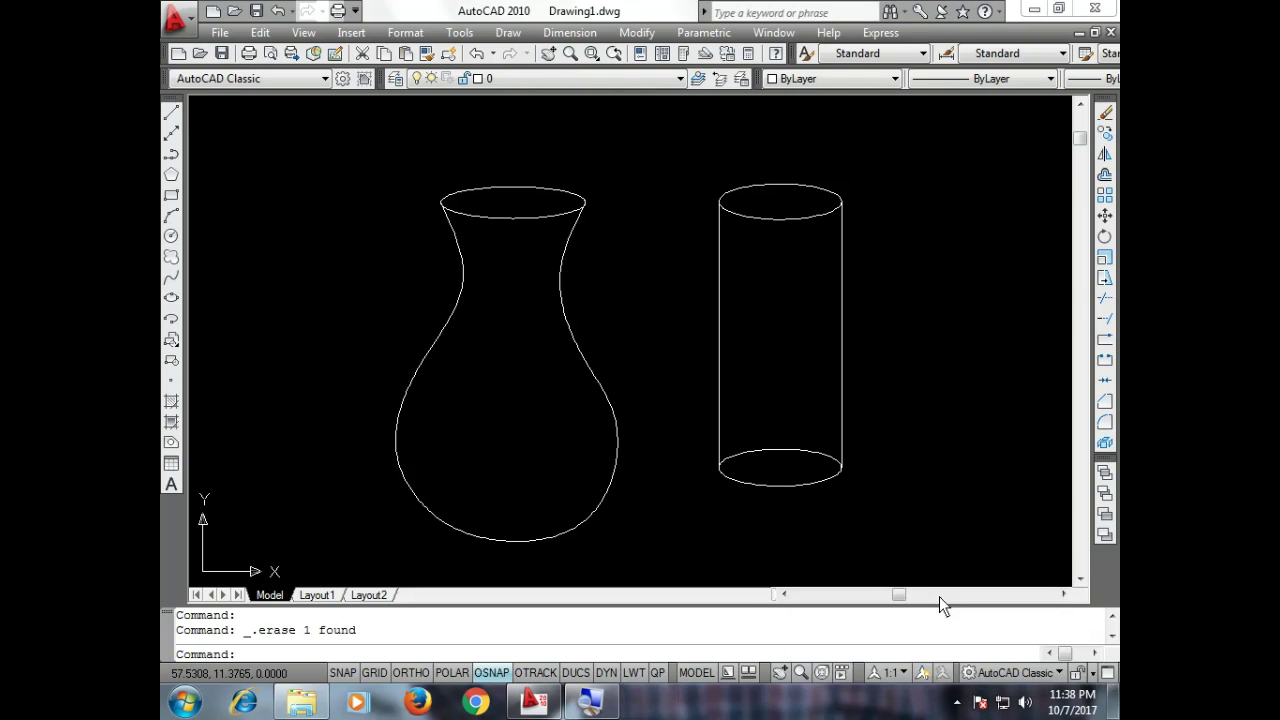
left_click(549, 456)
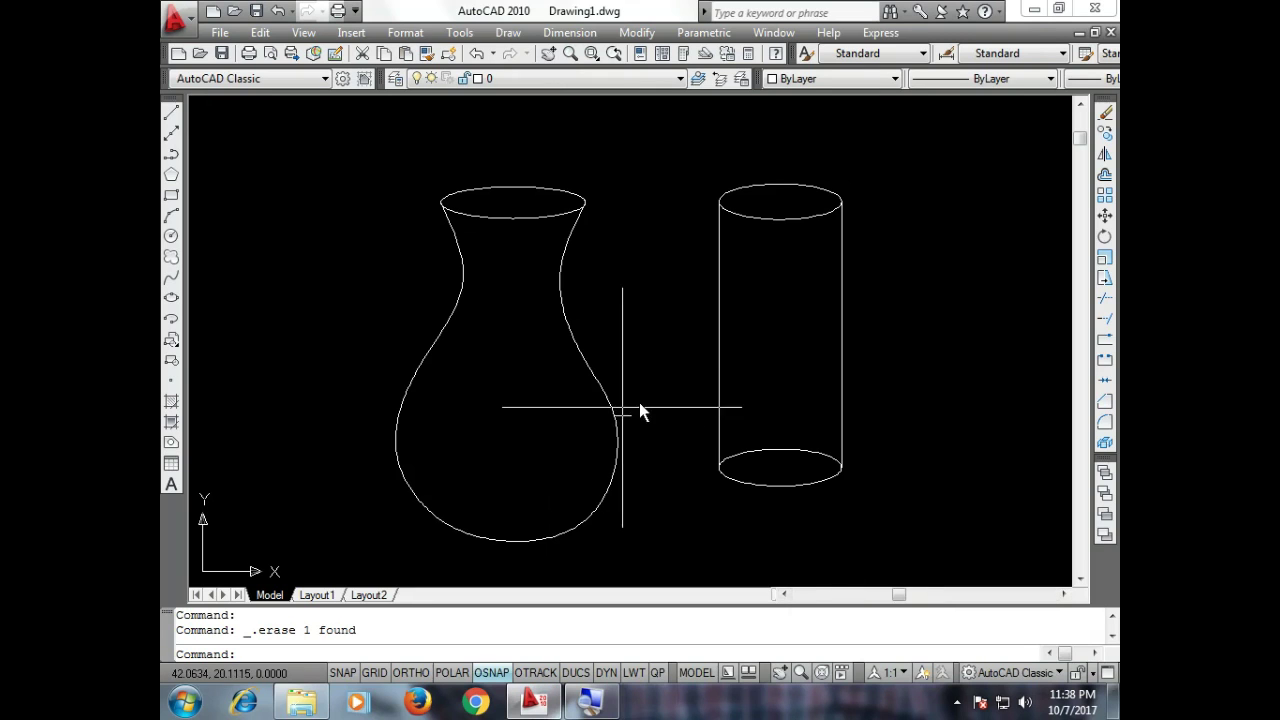
Window-select the practice cylinder beside the vase and erase it.
left_click(860, 245)
left_click(902, 180)
left_click(854, 237)
left_click(890, 176)
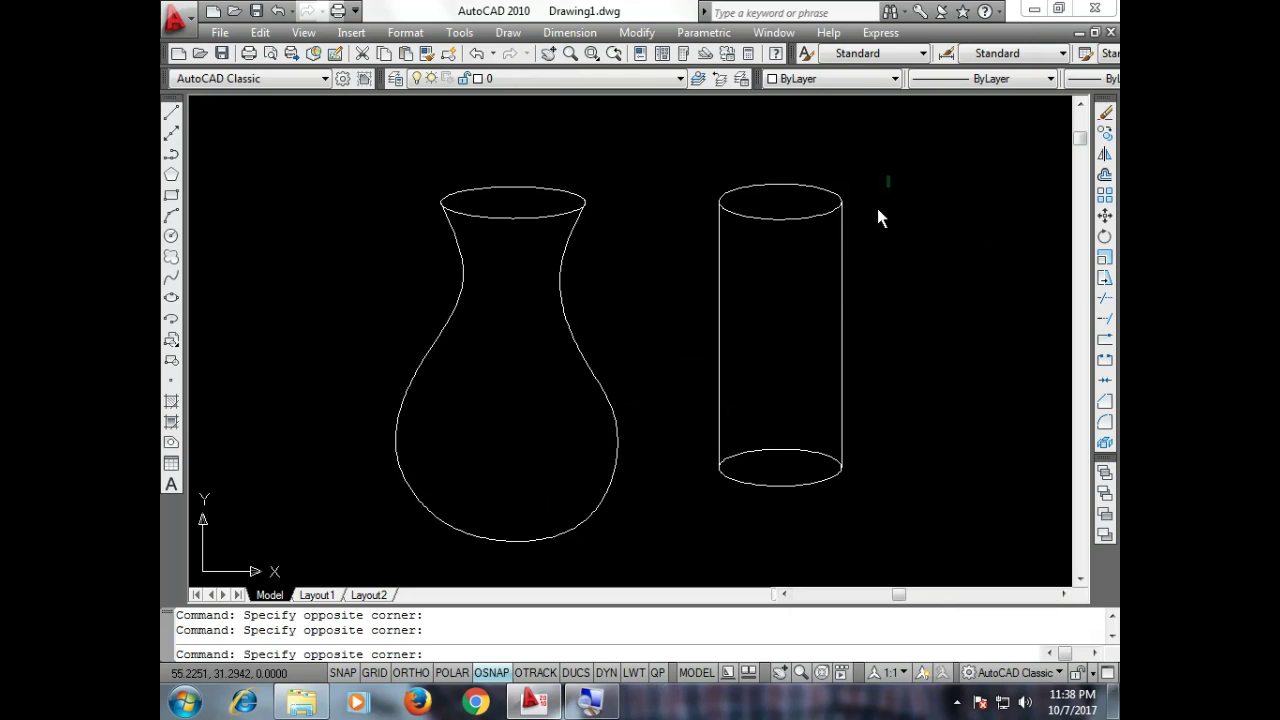
left_click(706, 525)
type("E")
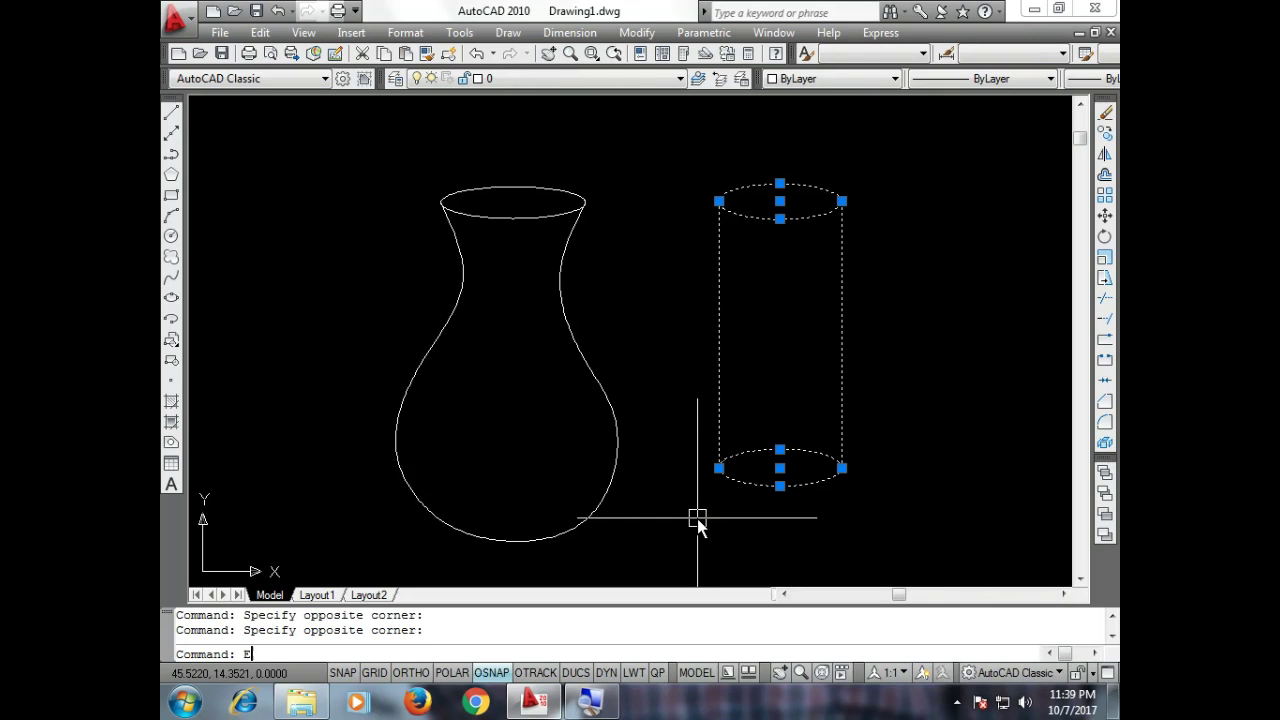
key("Return")
scroll(586, 423, "down", 2)
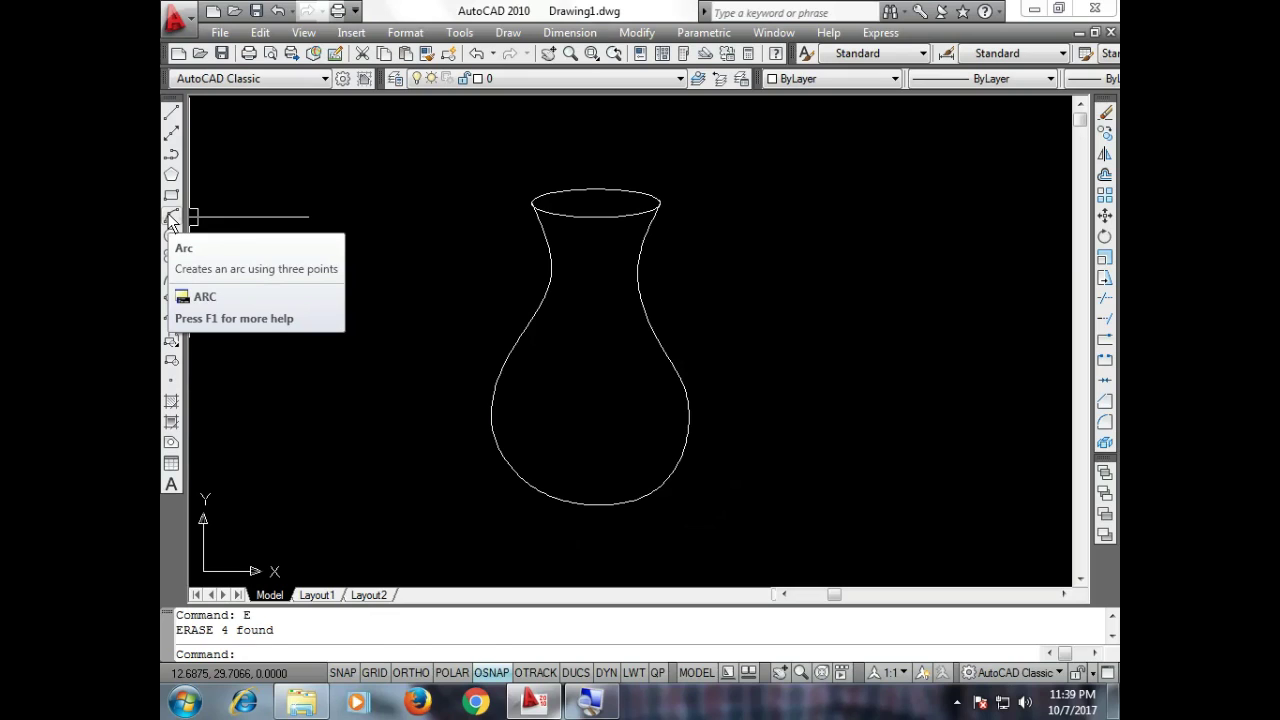
Begin a three-point arc from the Draw toolbar, starting left of the vase neck.
left_click(170, 219)
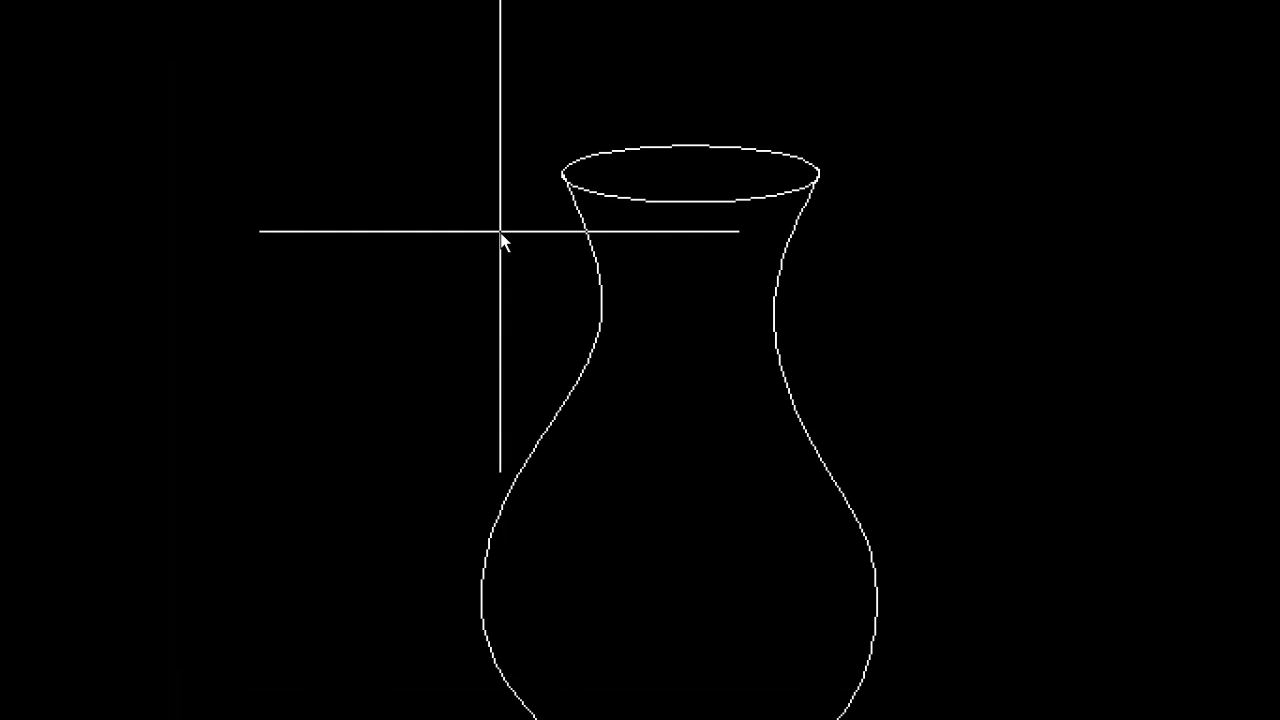
left_click(462, 200)
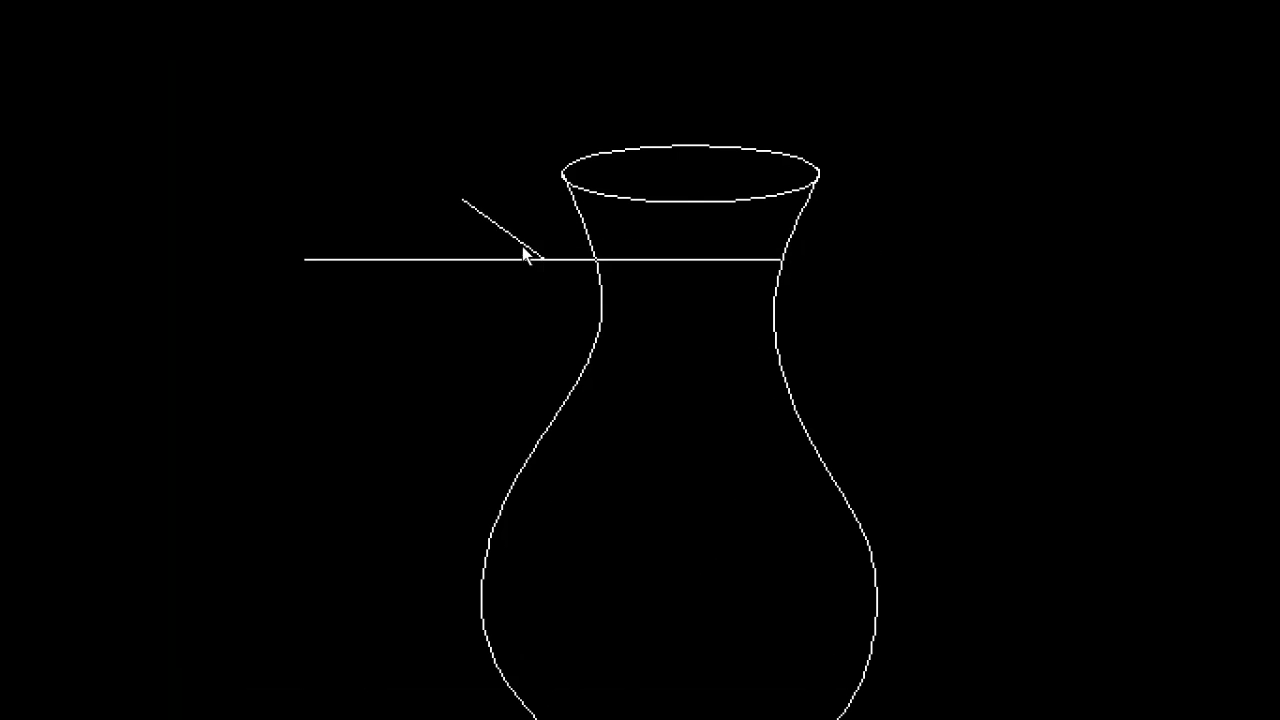
Finish the arc across the neck with its second and end points.
left_click(709, 252)
left_click(882, 196)
scroll(651, 254, "up", 2)
Stretch the arc's left end higher, outside the vase.
left_click(672, 256)
left_click(672, 256)
left_click(672, 256)
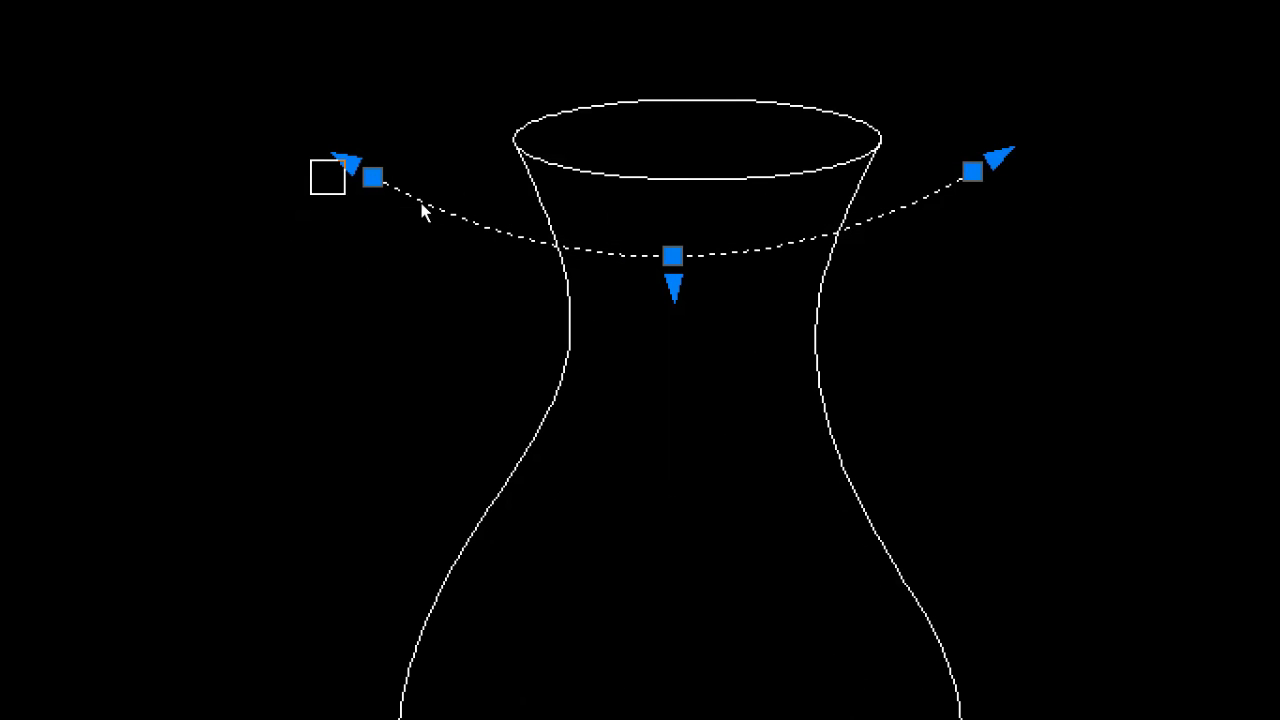
left_click(372, 177)
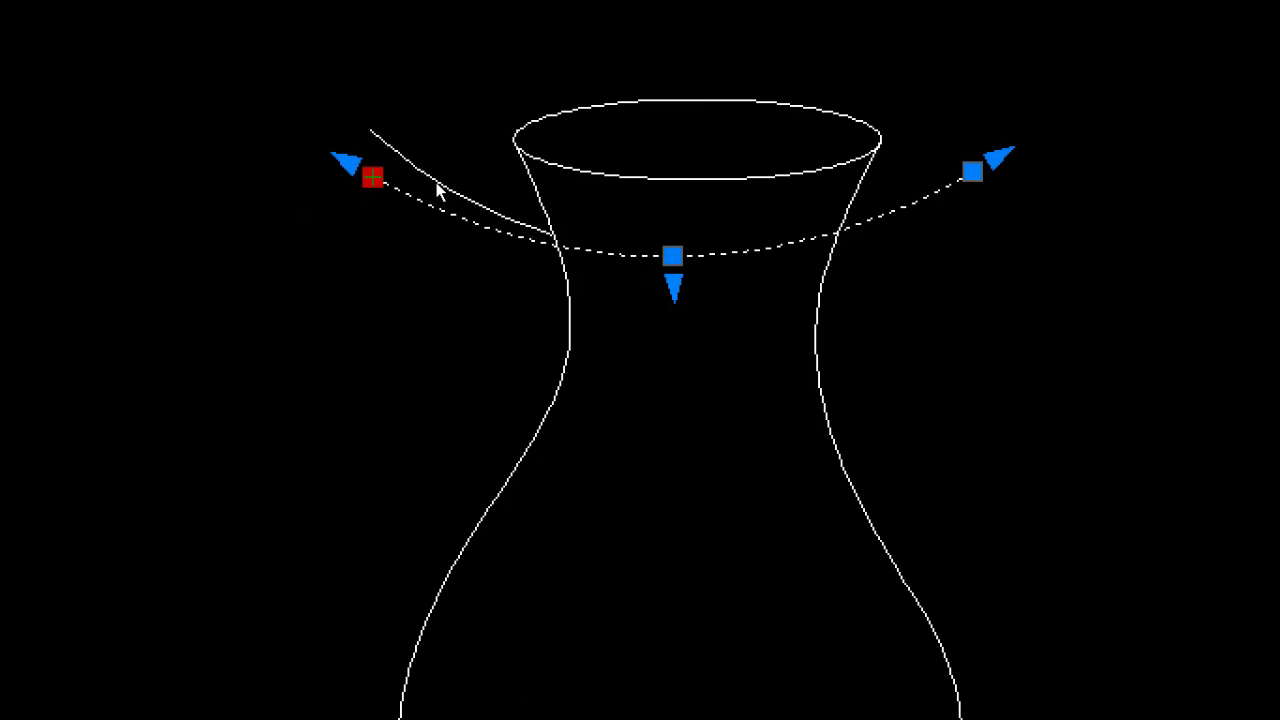
left_click(371, 120)
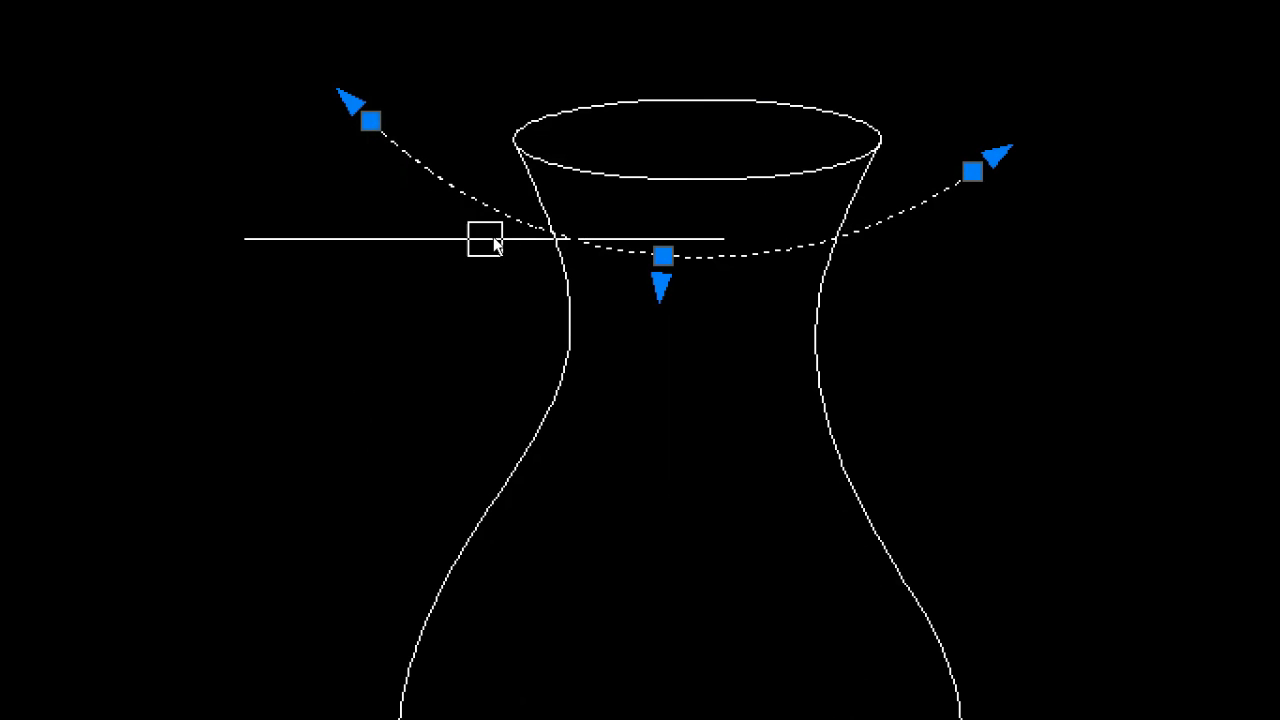
scroll(495, 244, "down", 2)
key("Escape")
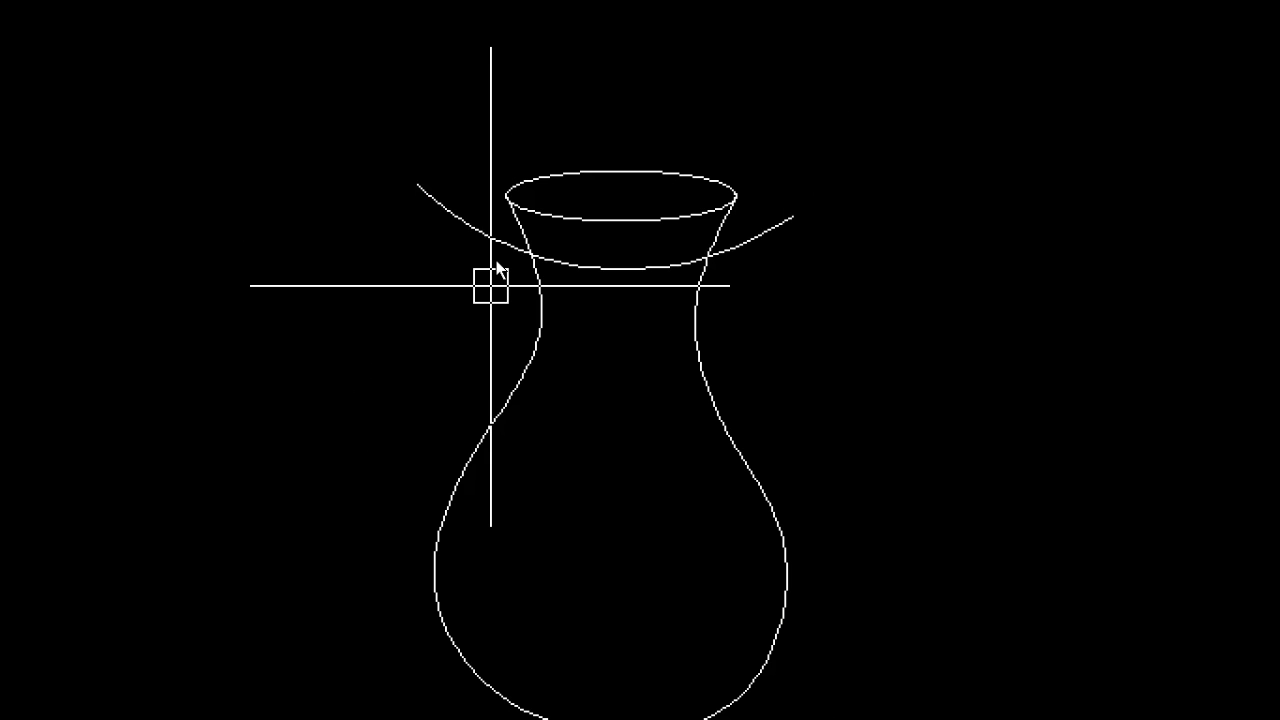
scroll(689, 246, "down", 2)
scroll(575, 248, "up", 1)
scroll(646, 237, "up", 2)
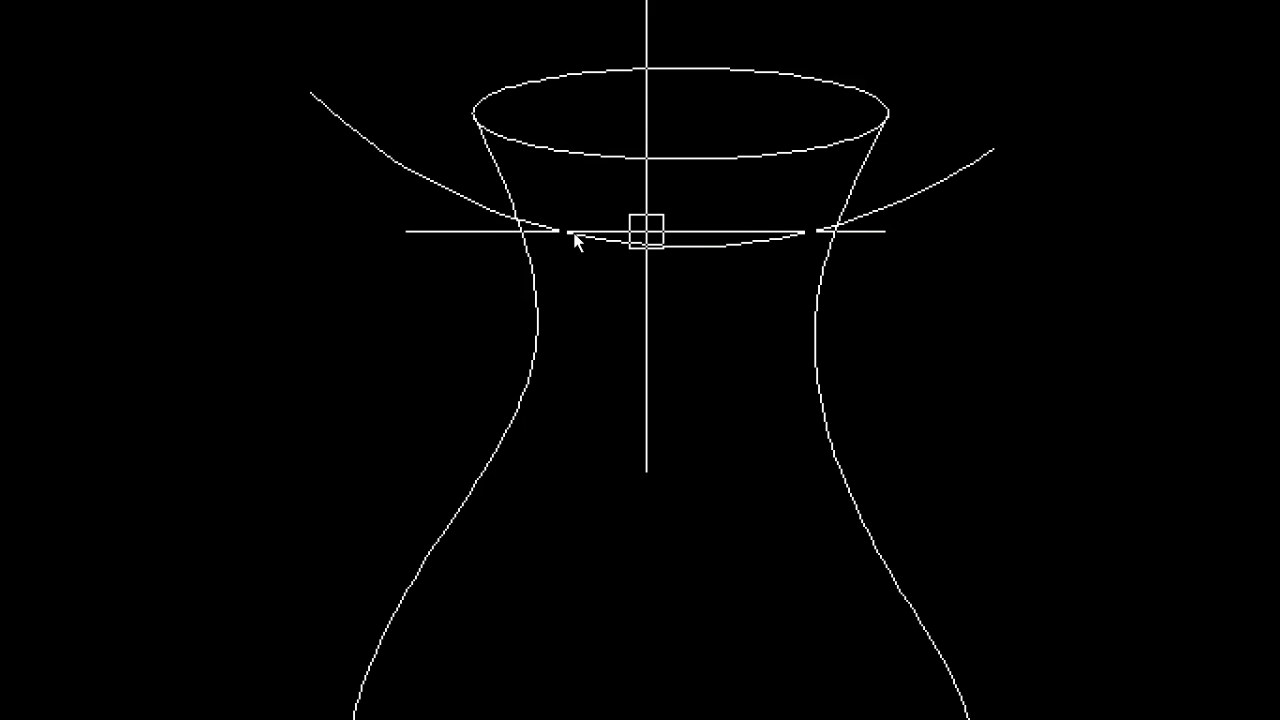
Lift the arc's midpoint grip to just below the elliptical rim.
left_click(640, 243)
left_click(641, 243)
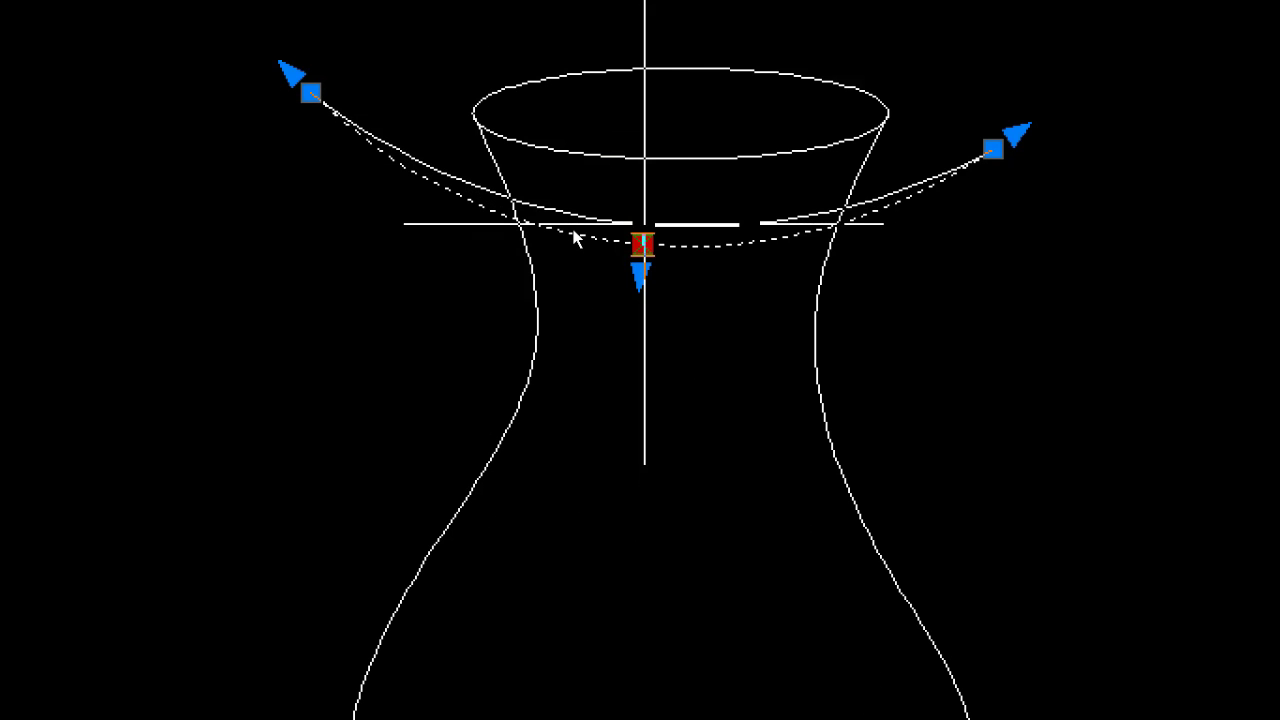
left_click(648, 221)
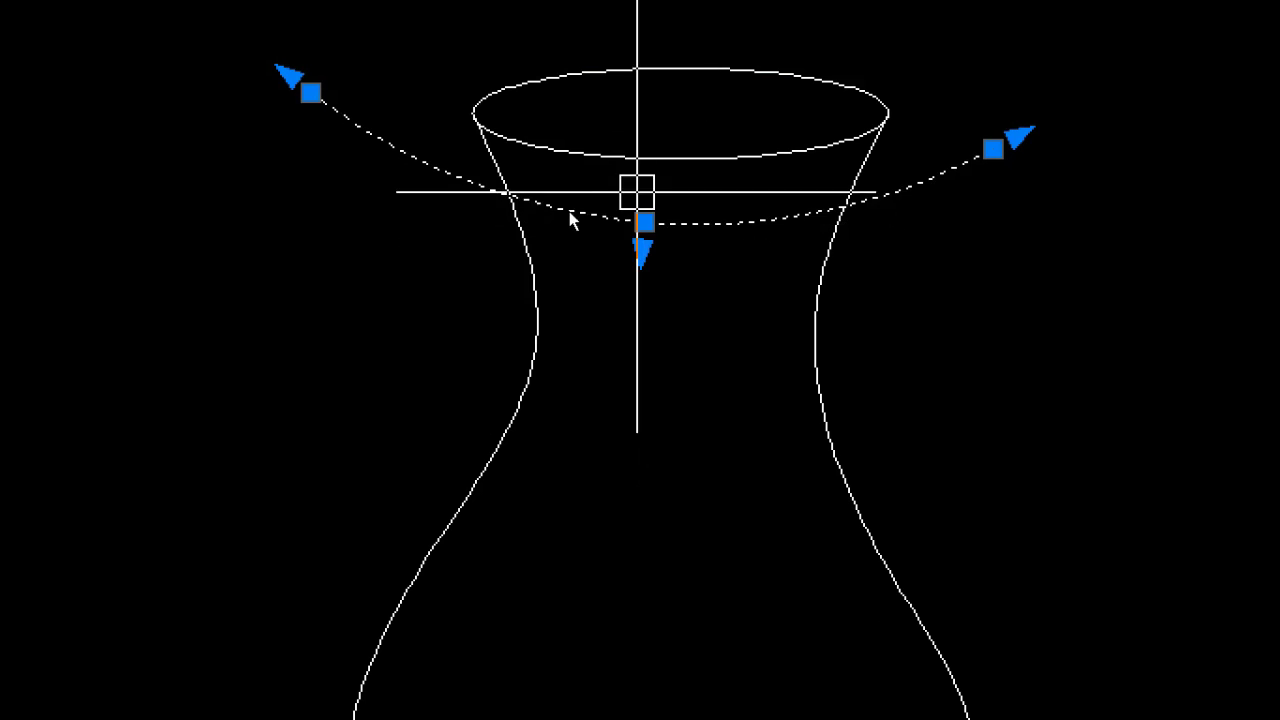
scroll(734, 150, "down", 2)
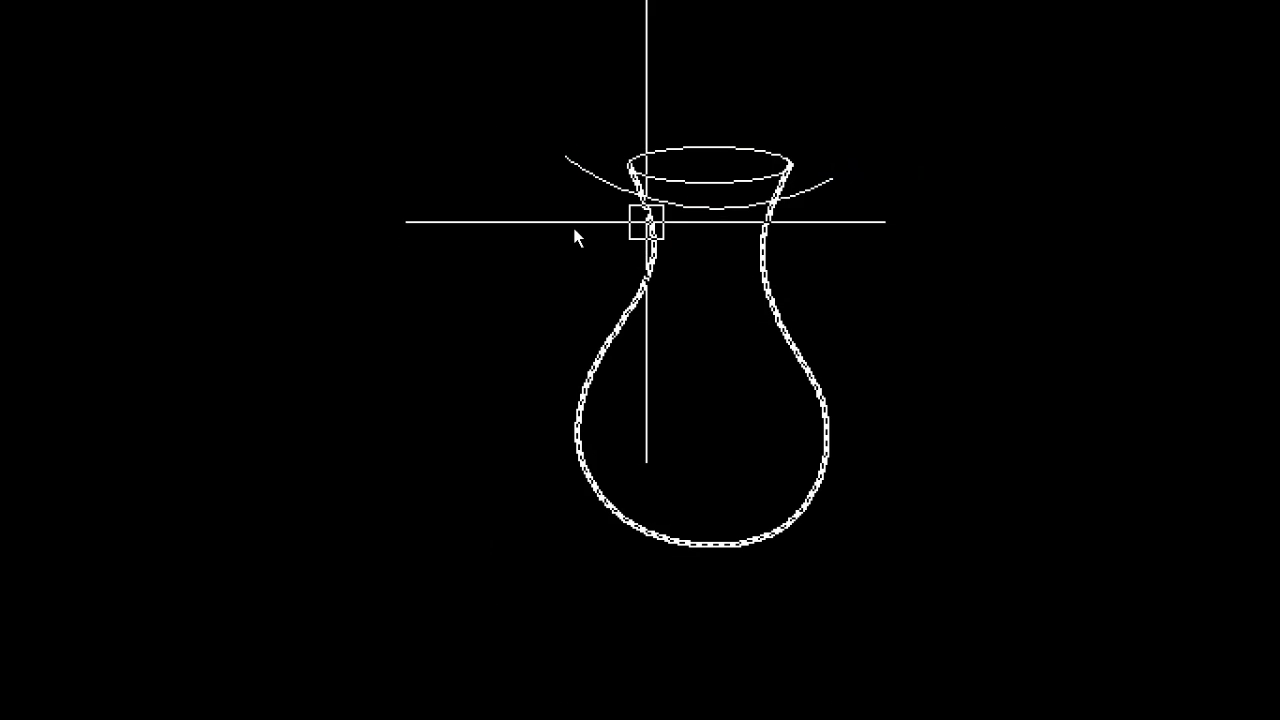
key("Escape")
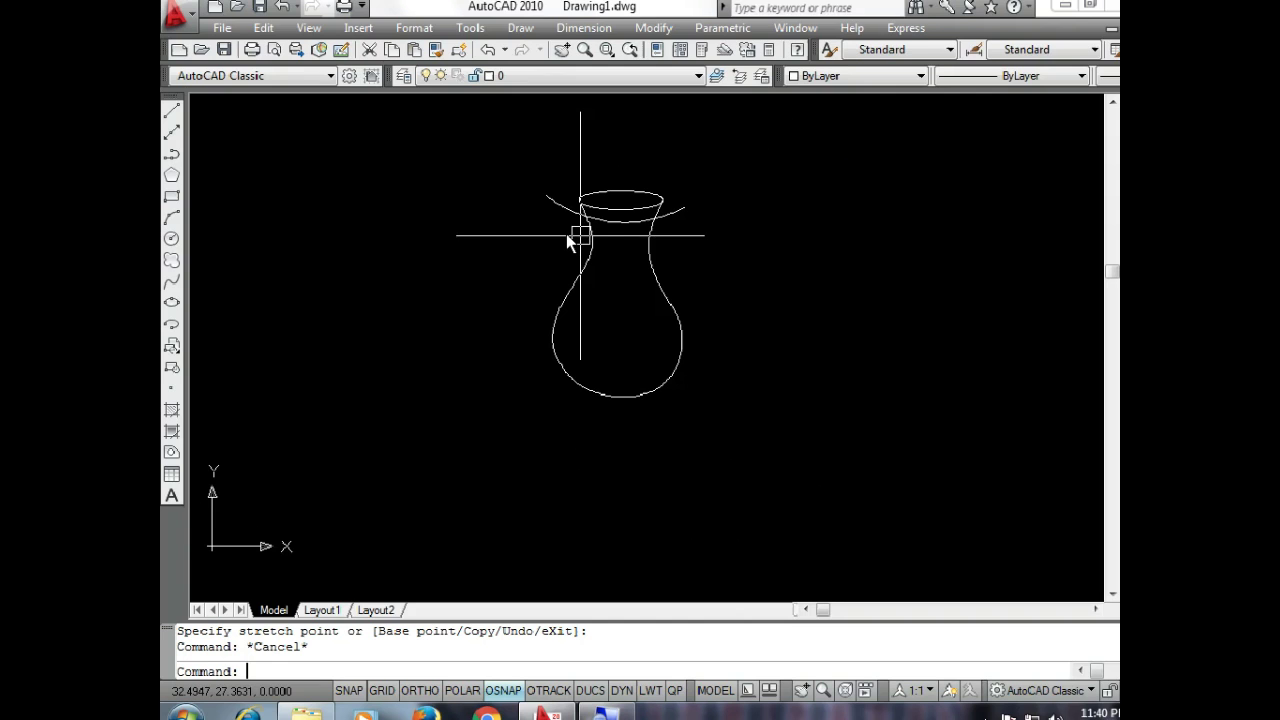
scroll(568, 238, "up", 1)
scroll(572, 238, "up", 1)
scroll(576, 238, "up", 1)
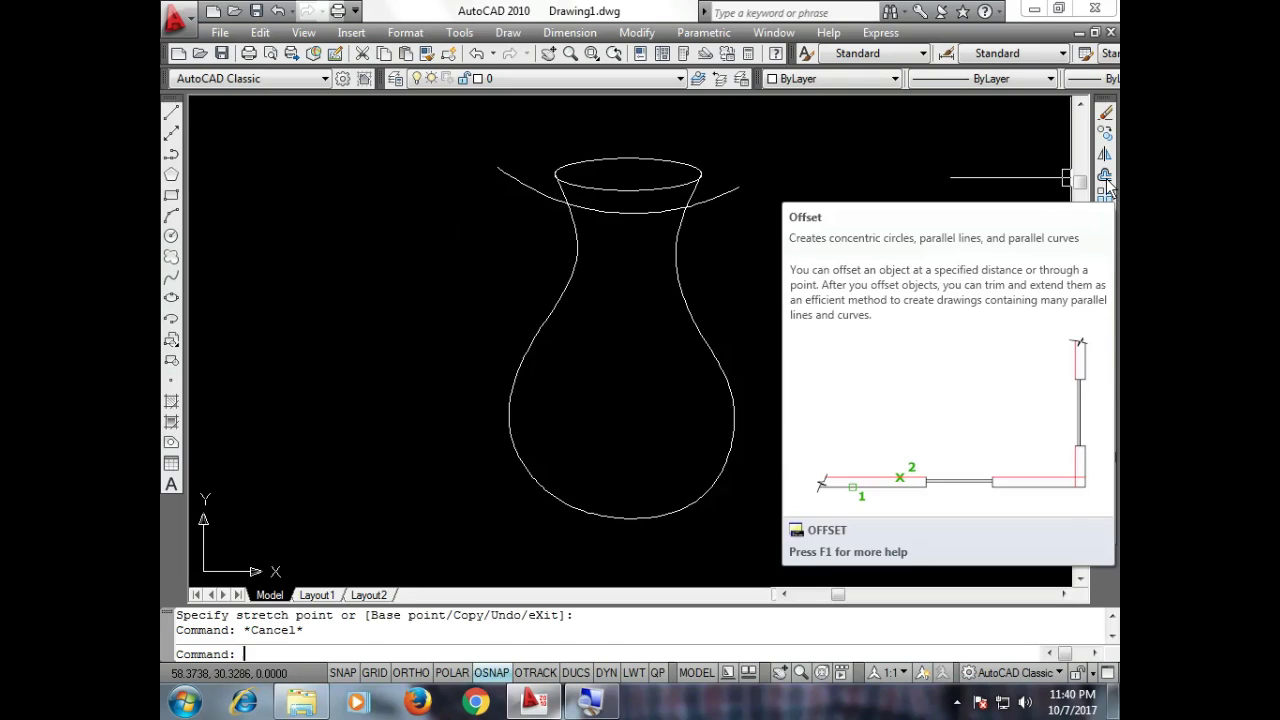
left_click(1106, 178)
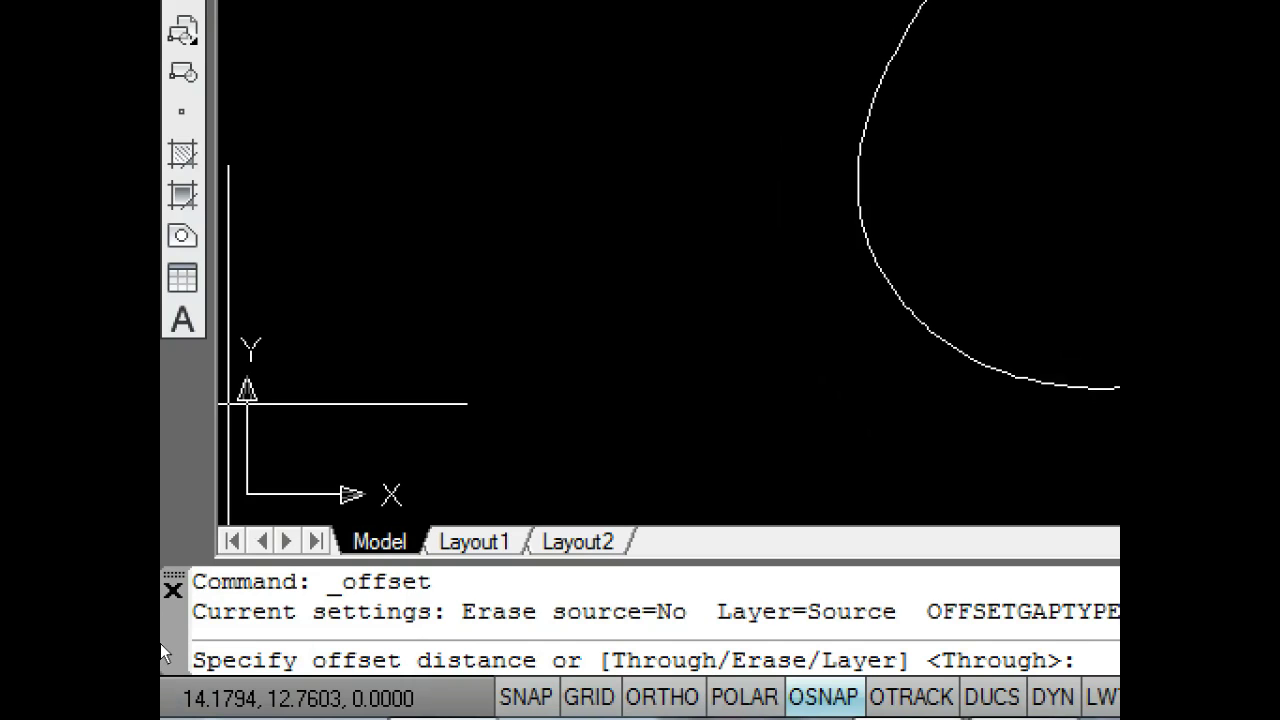
type("2.")
type("0")
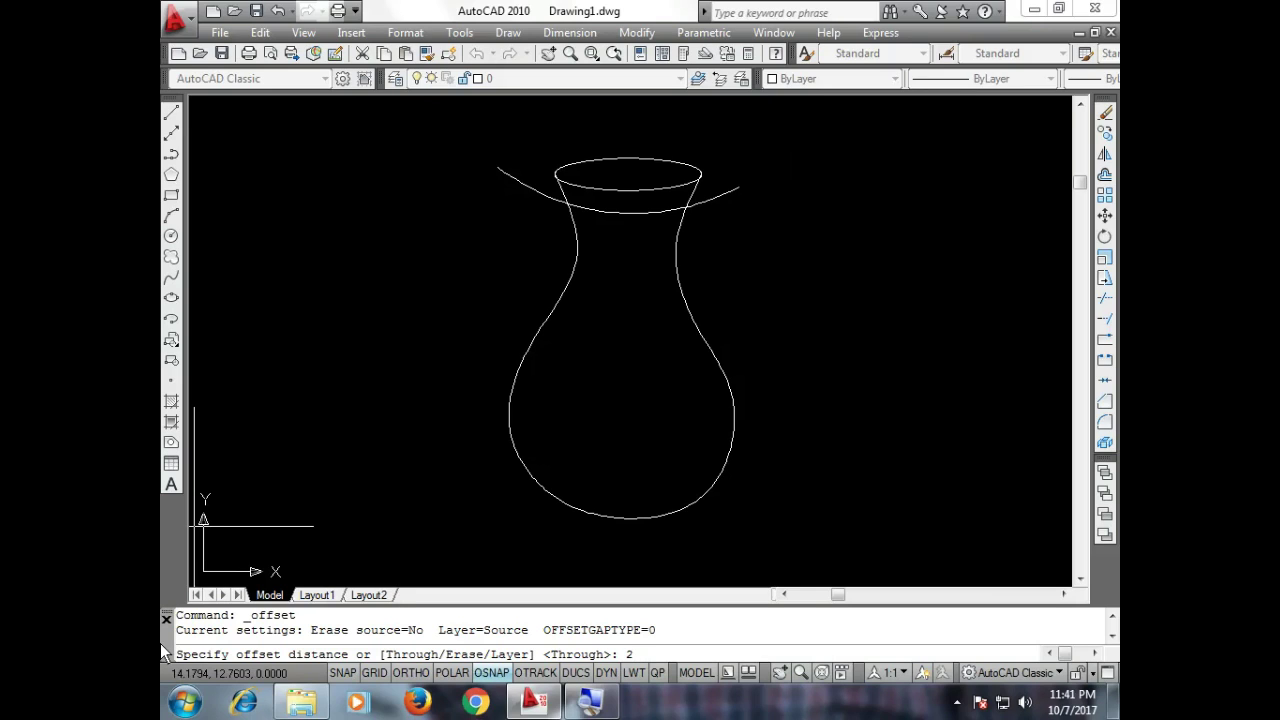
key("Return")
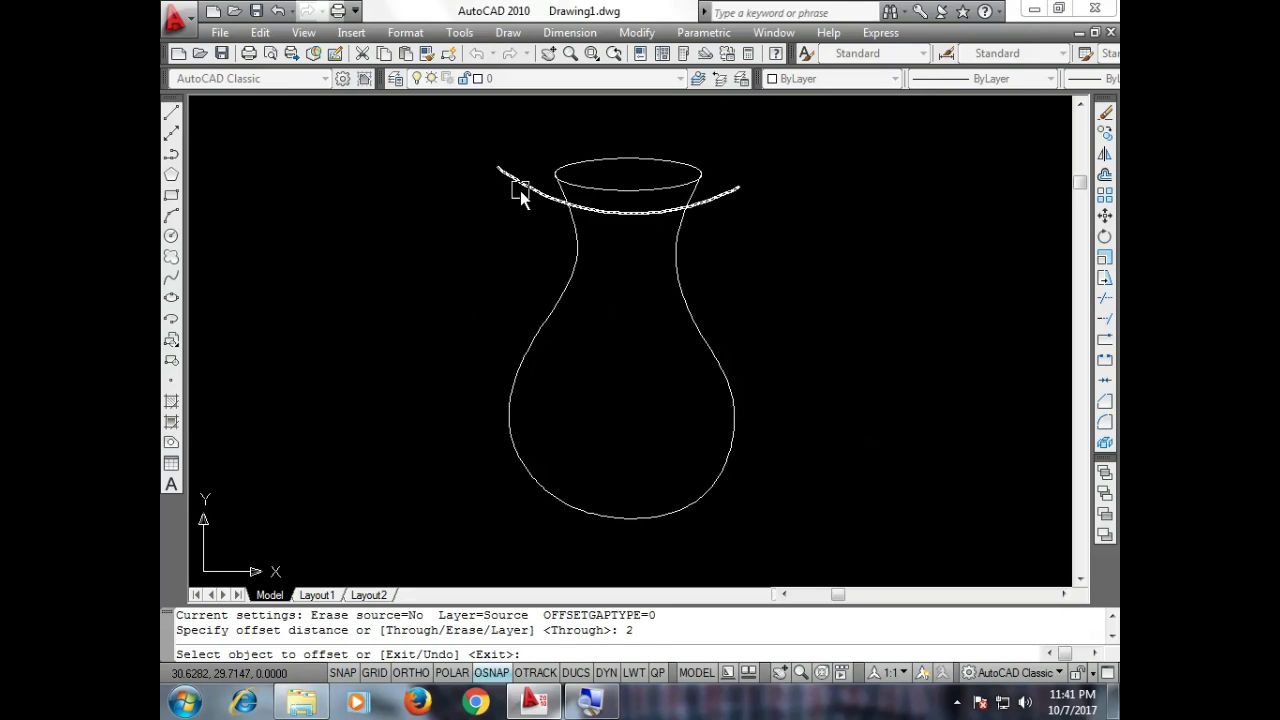
left_click(520, 190)
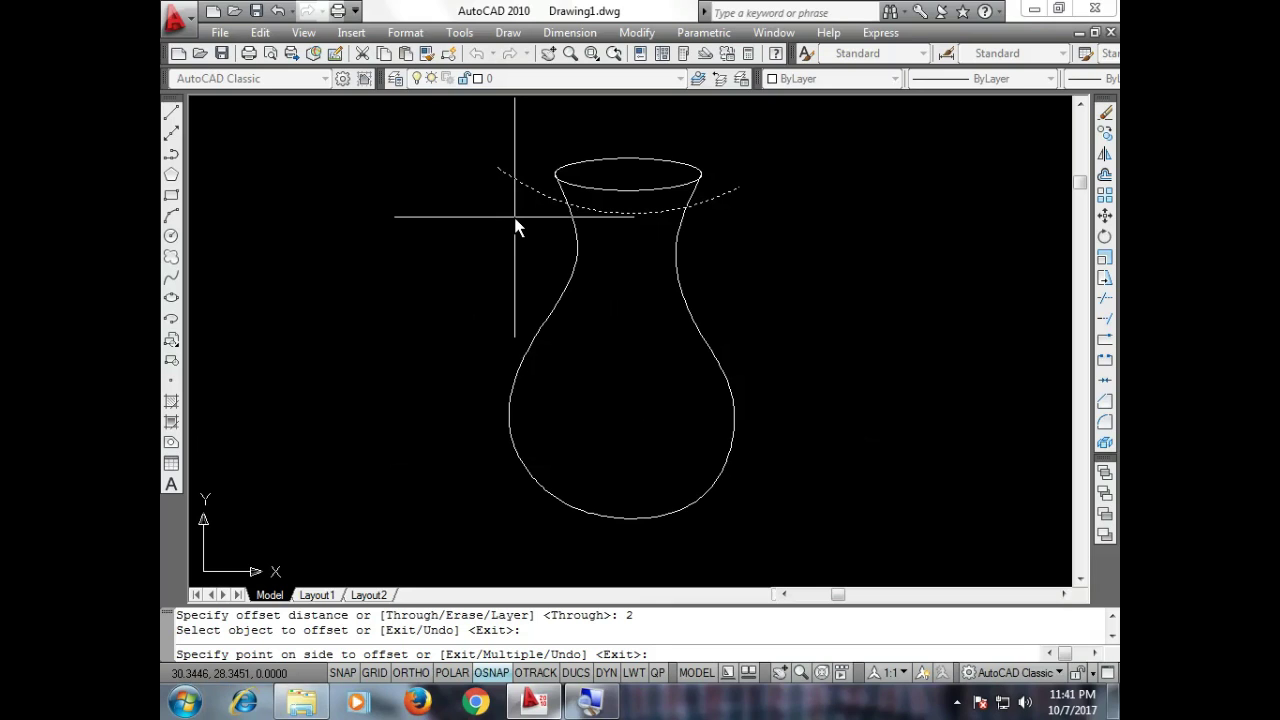
left_click(517, 227)
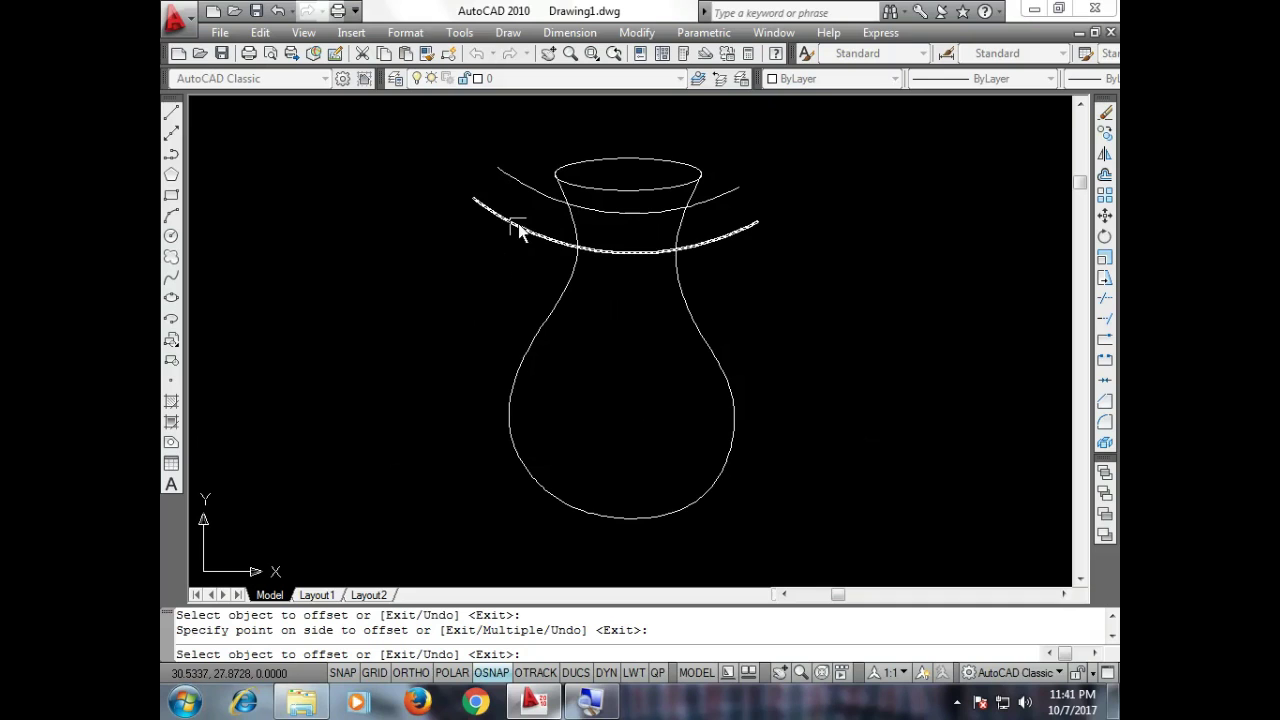
left_click(520, 236)
left_click(509, 270)
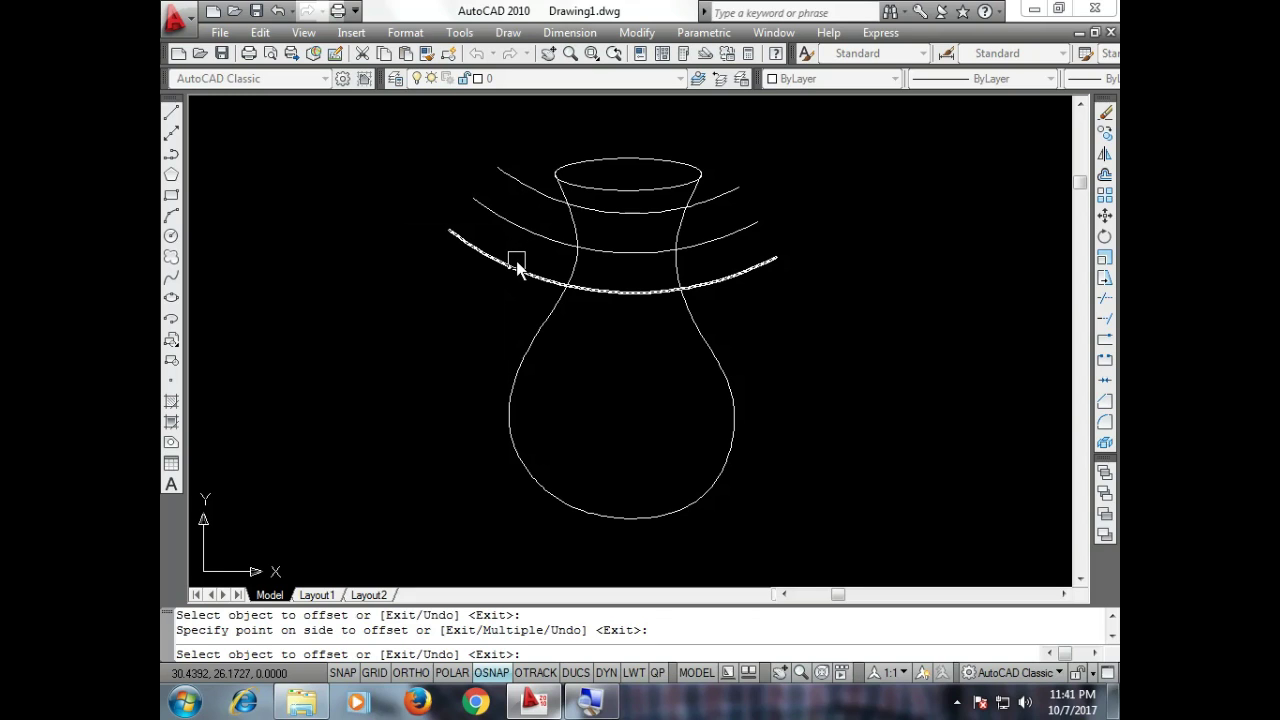
key("Escape")
left_click(508, 262)
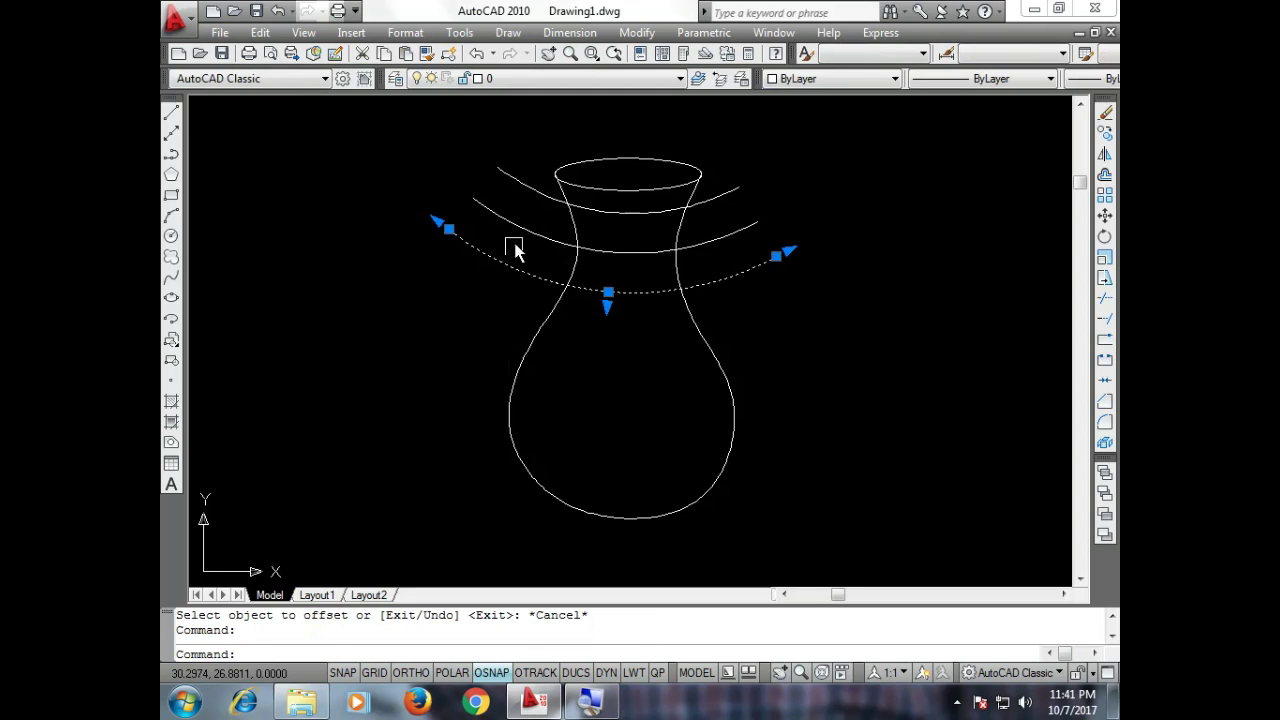
left_click(519, 226)
type("E")
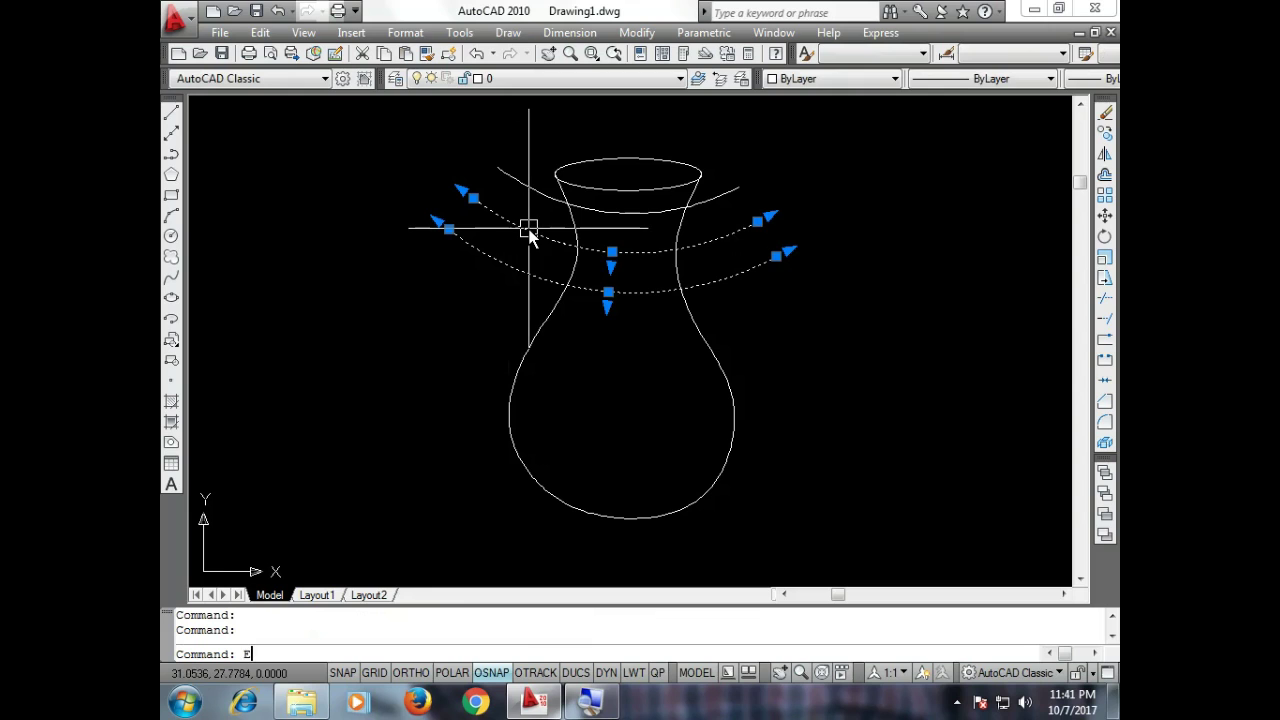
key("Return")
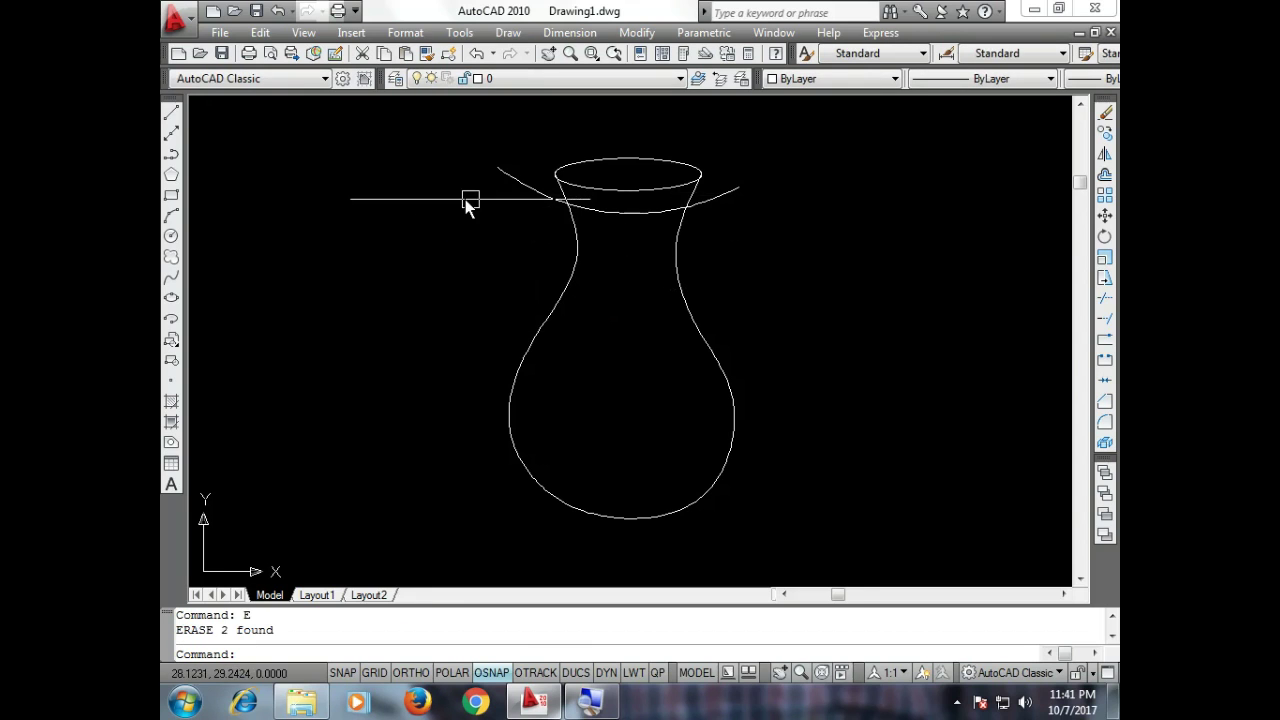
Reposition the left endpoint grip of the arc under the rim.
scroll(490, 195, "up", 2)
left_click(517, 186)
scroll(634, 211, "up", 1)
scroll(514, 220, "up", 1)
scroll(446, 232, "down", 1)
left_click(378, 104)
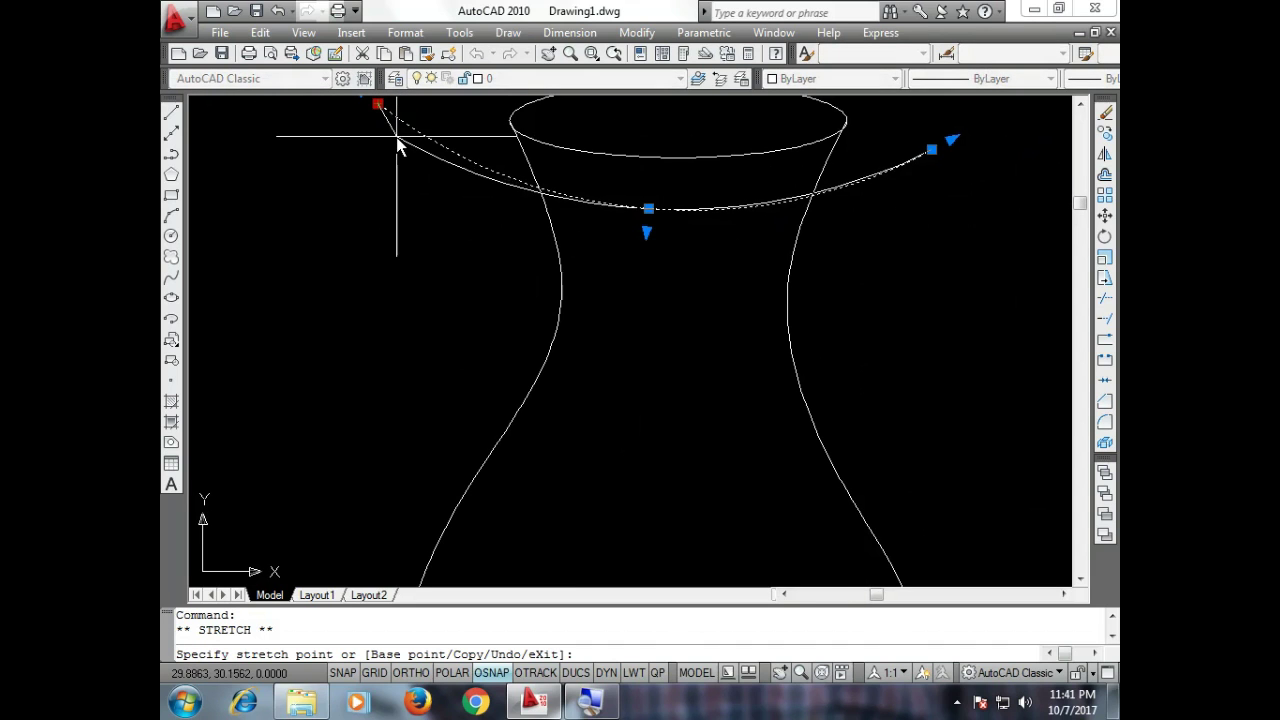
left_click(401, 132)
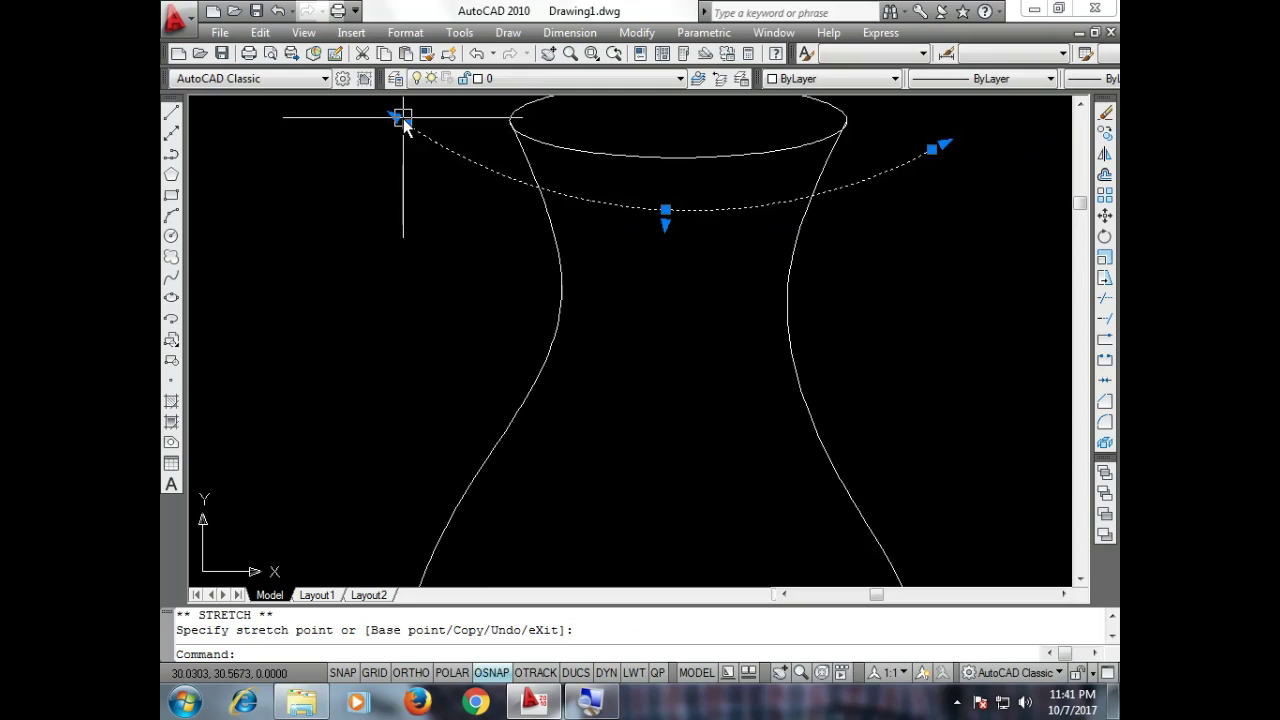
left_click(403, 125)
left_click(401, 140)
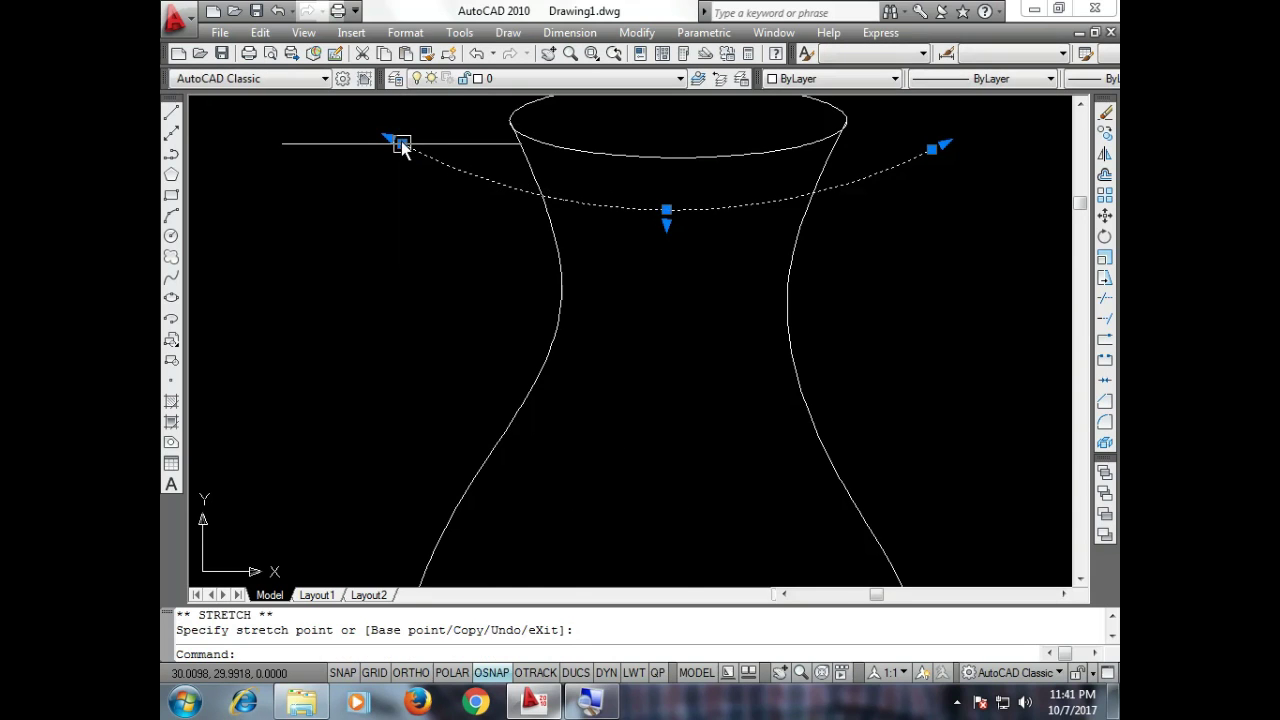
scroll(404, 144, "down", 2)
left_click(420, 165)
scroll(690, 300, "down", 3)
Stretch the vase spline's lower-left grip to smooth the rounded bottom.
left_click(683, 466)
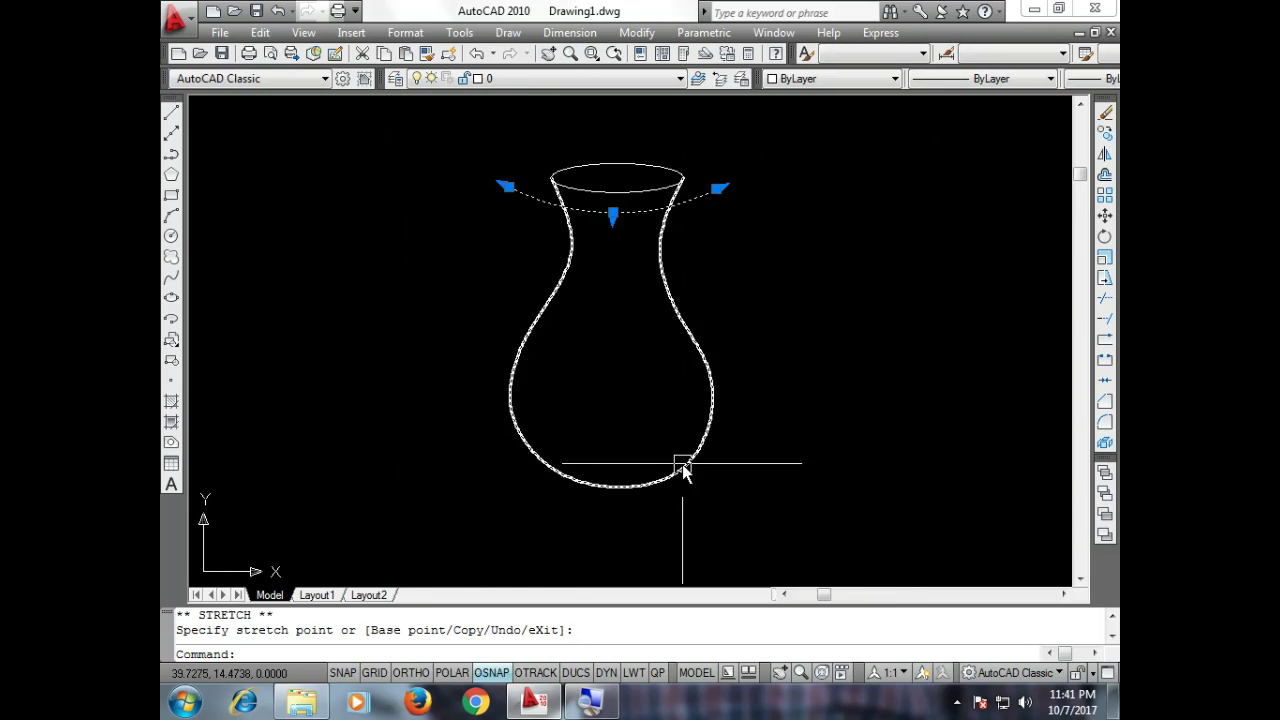
left_click(551, 468)
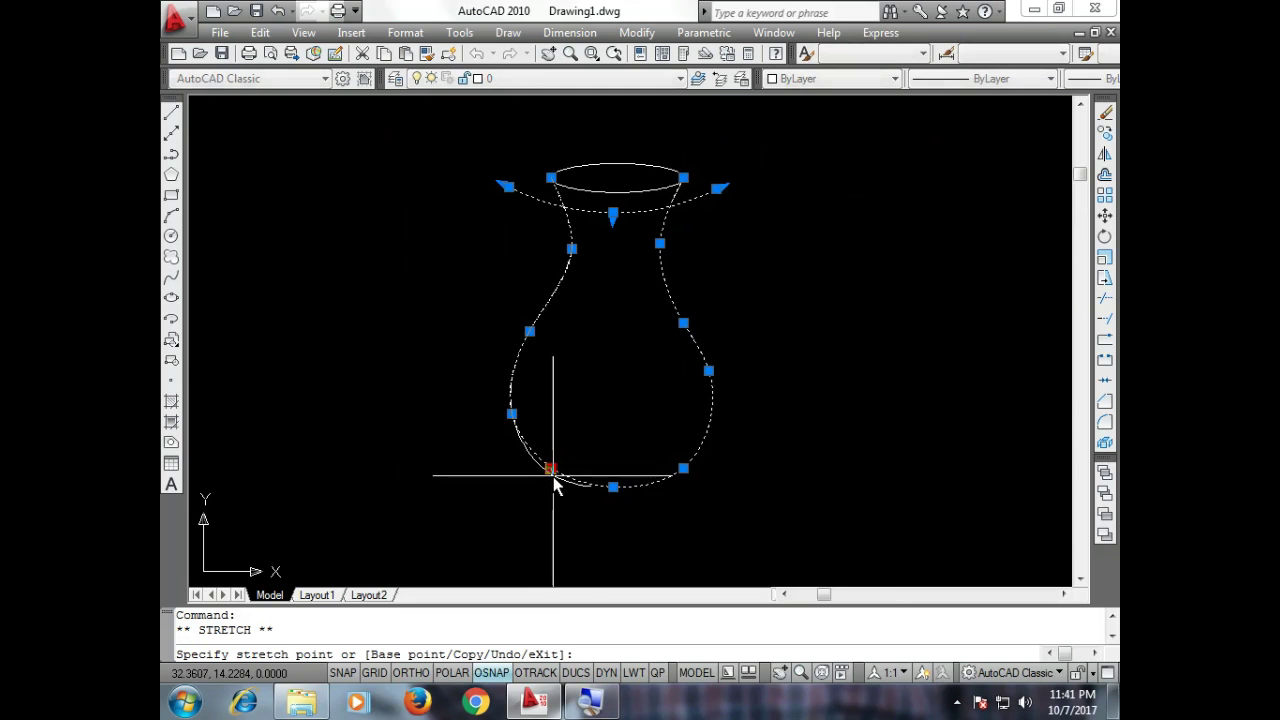
left_click(551, 481)
scroll(552, 477, "up", 2)
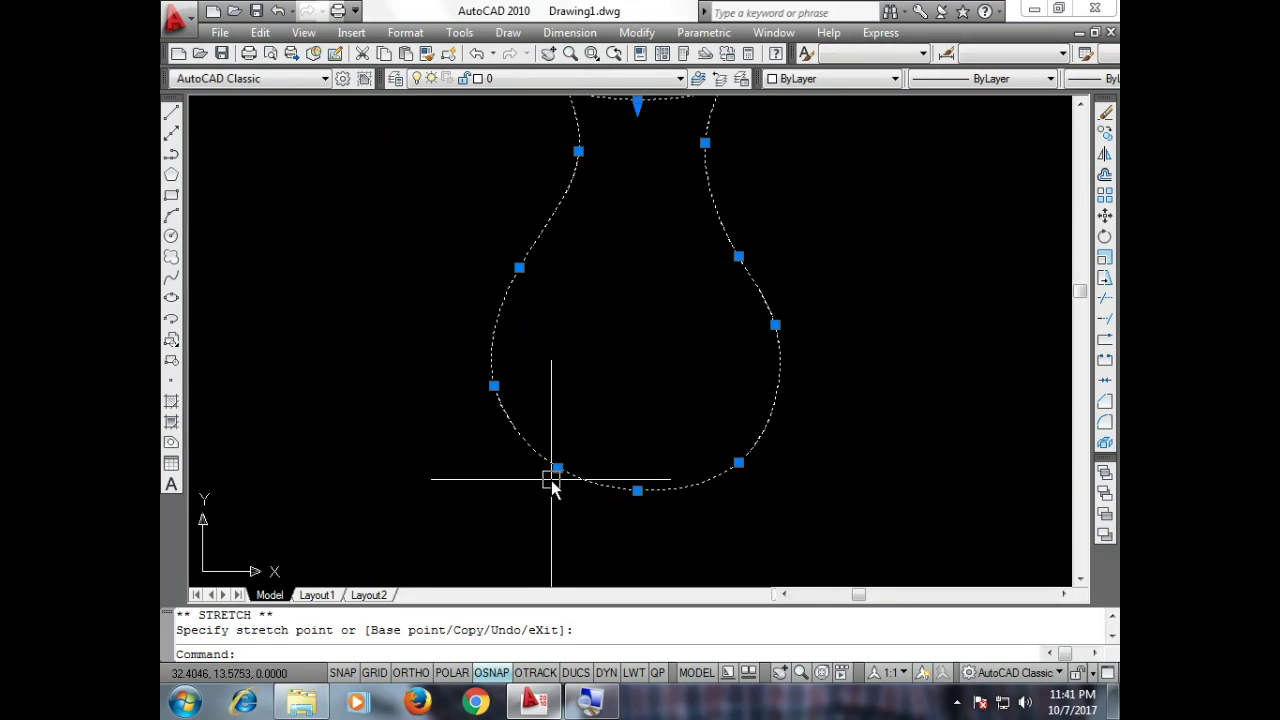
left_click(554, 472)
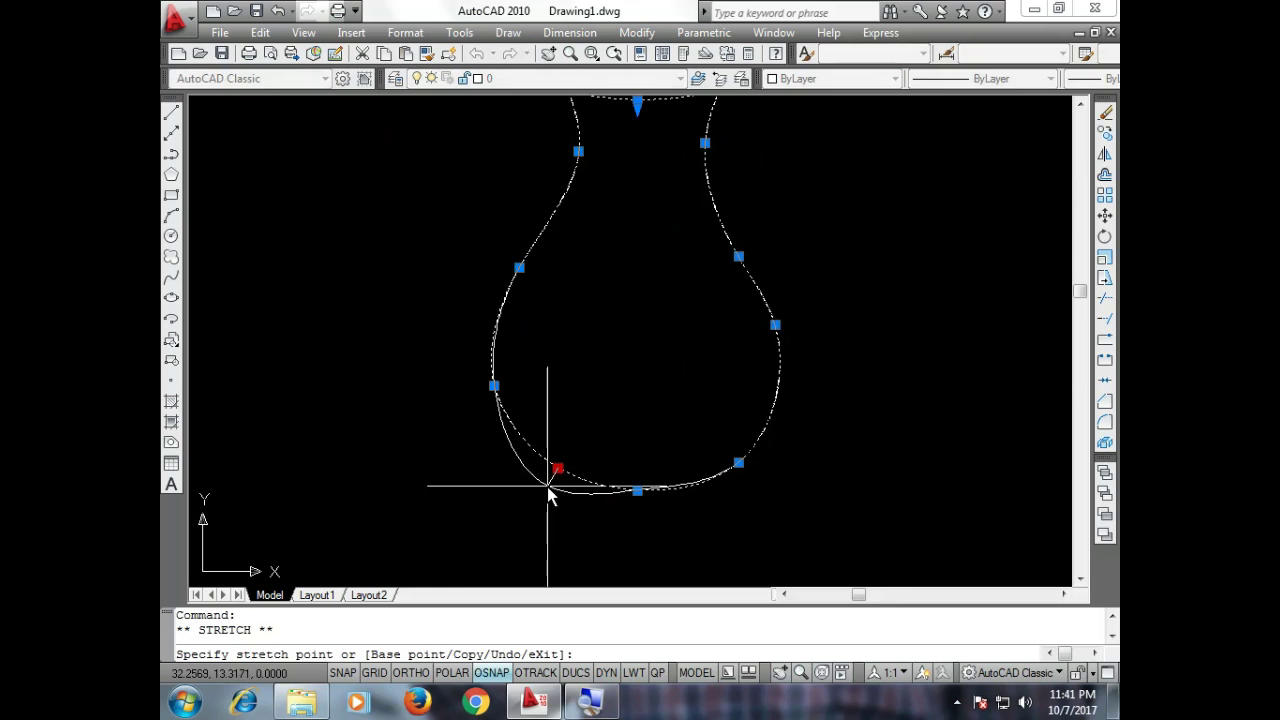
left_click(548, 487)
scroll(550, 490, "down", 1)
scroll(548, 488, "up", 2)
left_click(543, 485)
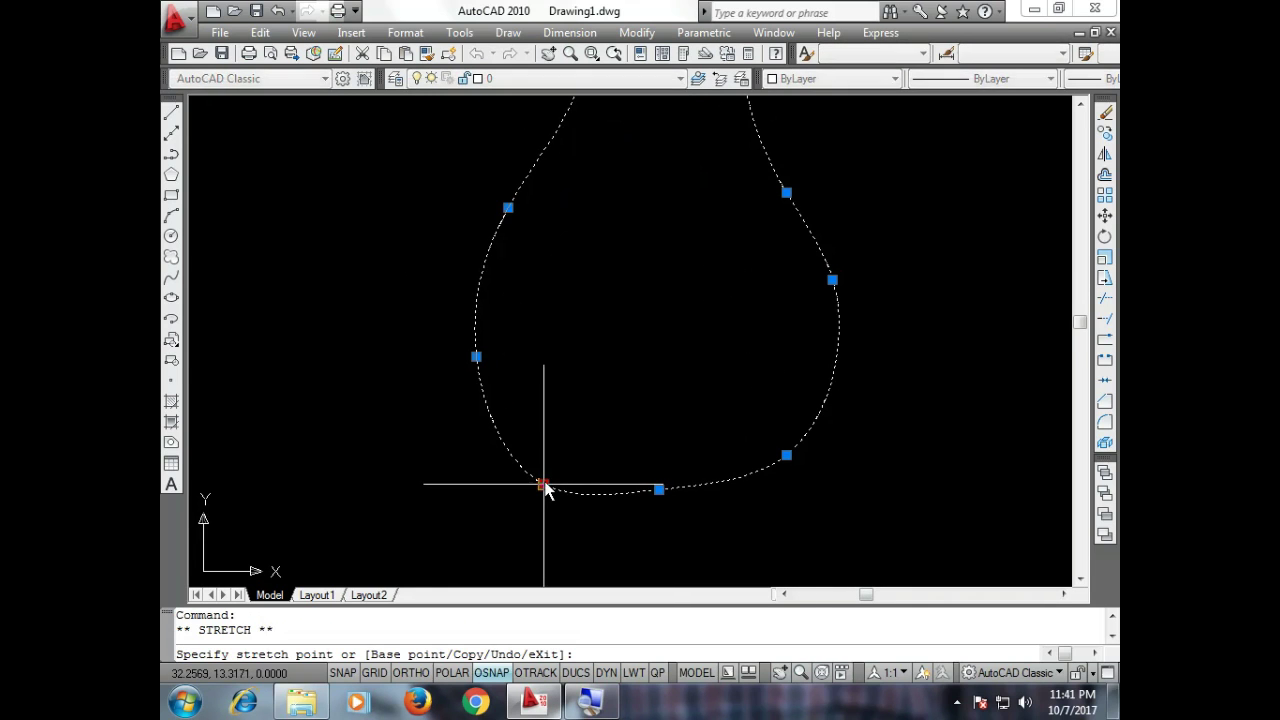
scroll(540, 483, "up", 2)
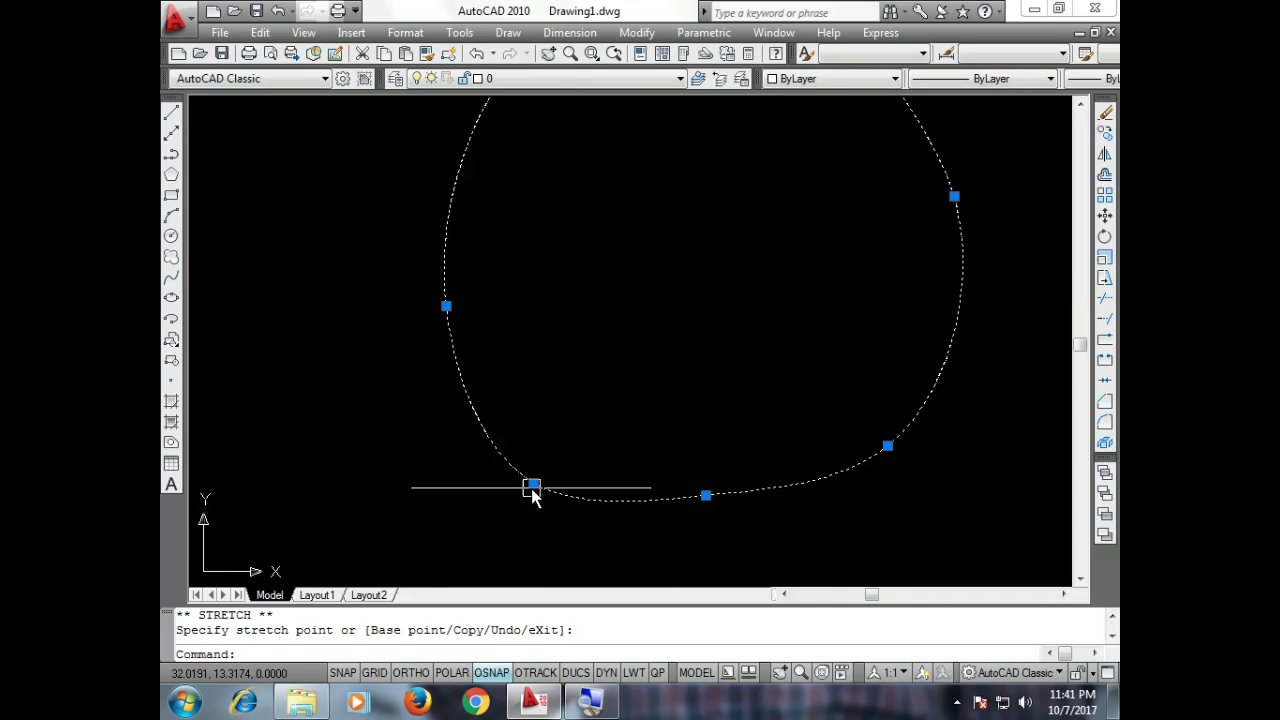
left_click(537, 471)
scroll(655, 515, "down", 1)
scroll(607, 543, "down", 4)
scroll(609, 541, "down", 4)
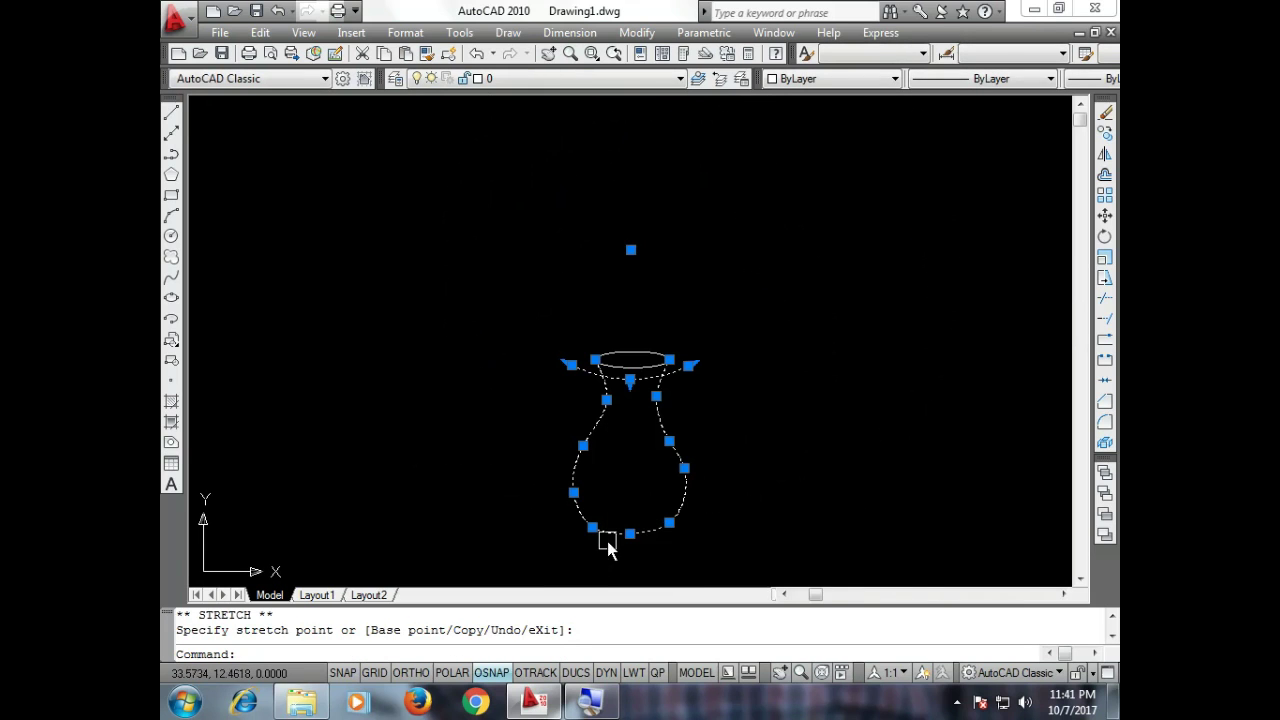
key("Escape")
scroll(633, 588, "up", 2)
scroll(650, 535, "down", 2)
scroll(613, 588, "up", 1)
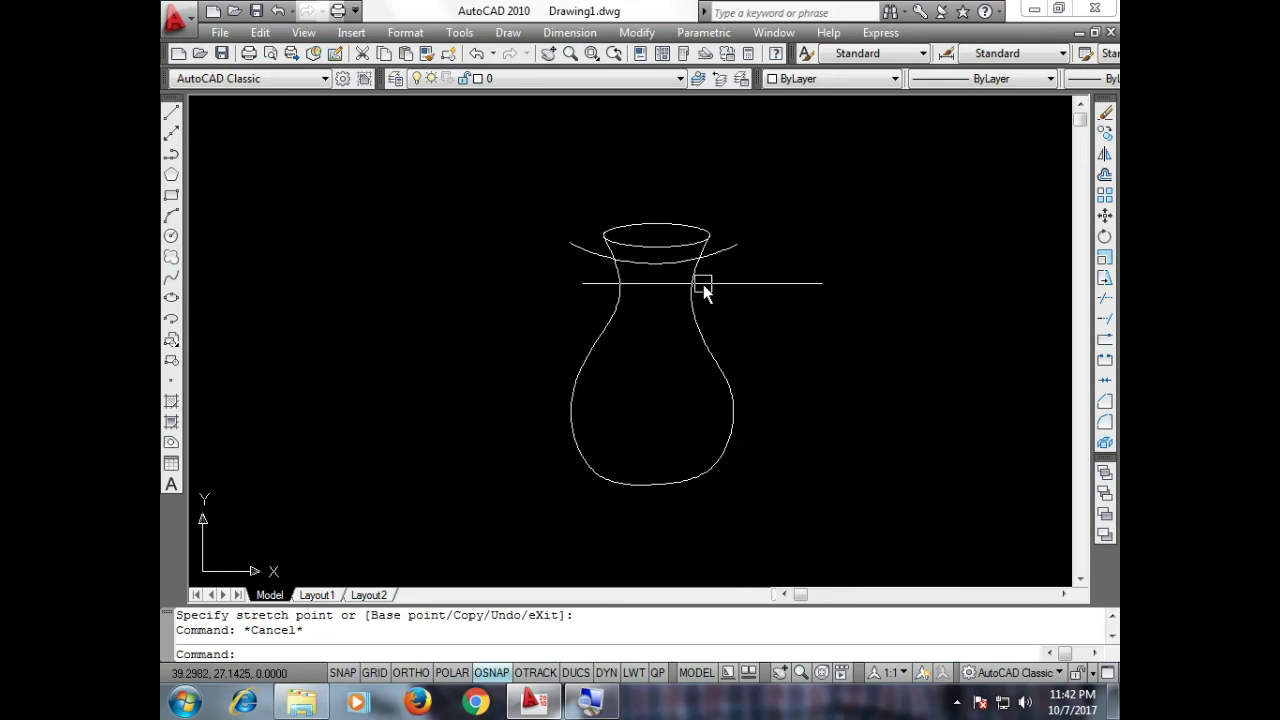
Offset the arc under the rim downward at distance 1, creating the first bands.
left_click(1105, 177)
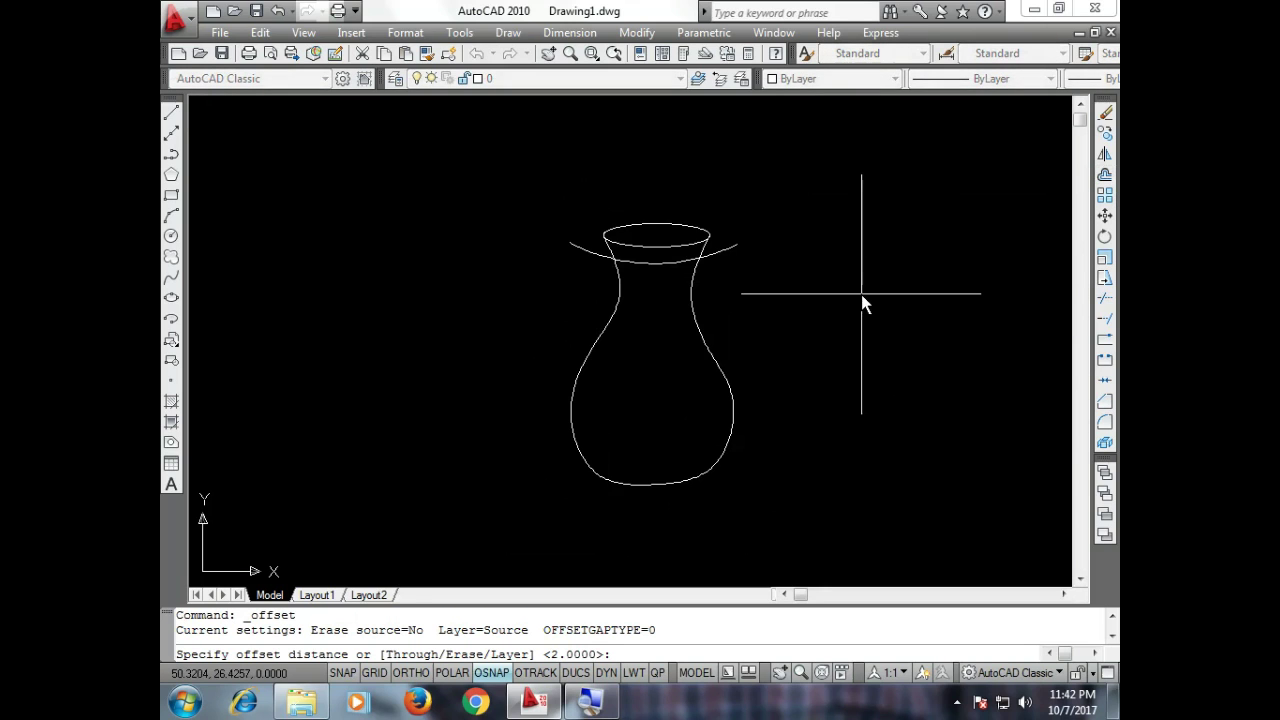
type("1")
key("Return")
left_click(580, 251)
left_click(594, 289)
scroll(591, 285, "up", 2)
left_click(592, 271)
left_click(591, 287)
left_click(591, 289)
left_click(580, 312)
left_click(582, 302)
left_click(560, 337)
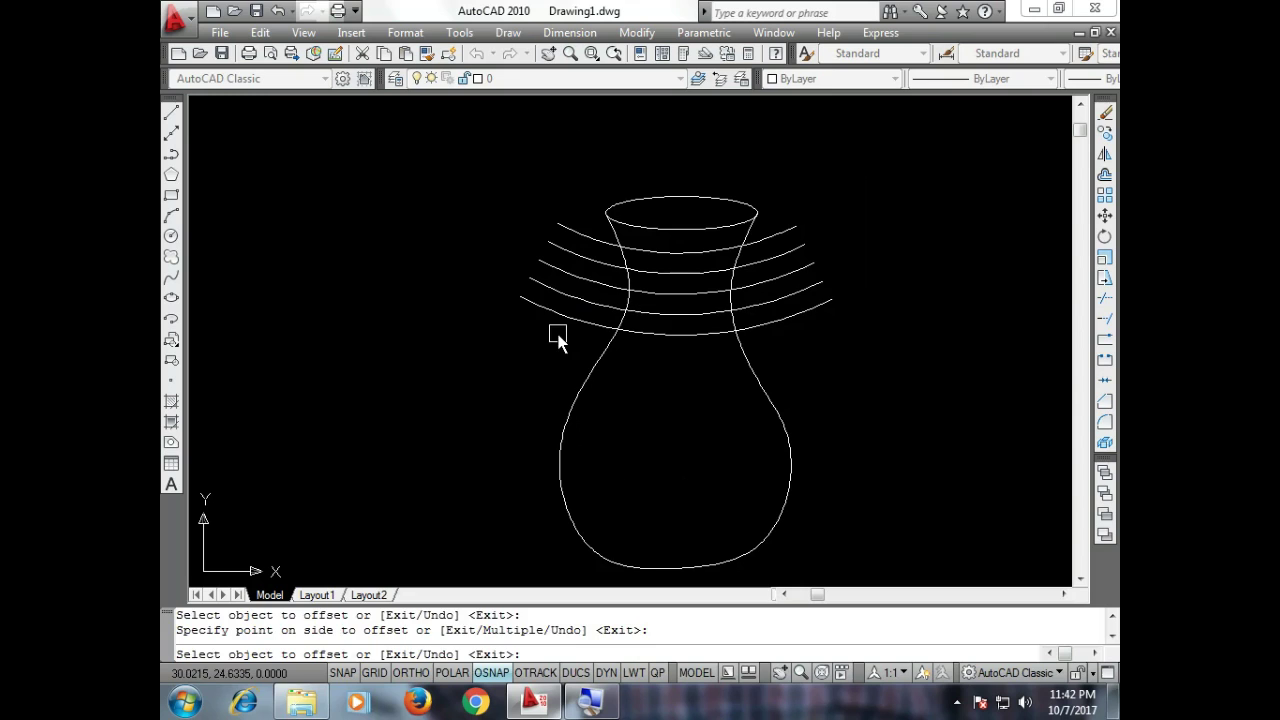
left_click(562, 323)
left_click(538, 365)
left_click(537, 329)
left_click(529, 378)
left_click(528, 352)
left_click(519, 402)
left_click(520, 365)
left_click(505, 413)
Keep offsetting each lowest arc down past the base, then add one above the top arc.
left_click(514, 390)
left_click(500, 433)
left_click(504, 408)
left_click(500, 431)
left_click(492, 423)
left_click(483, 453)
left_click(484, 446)
left_click(463, 506)
left_click(476, 460)
left_click(463, 520)
left_click(466, 478)
left_click(466, 510)
left_click(466, 499)
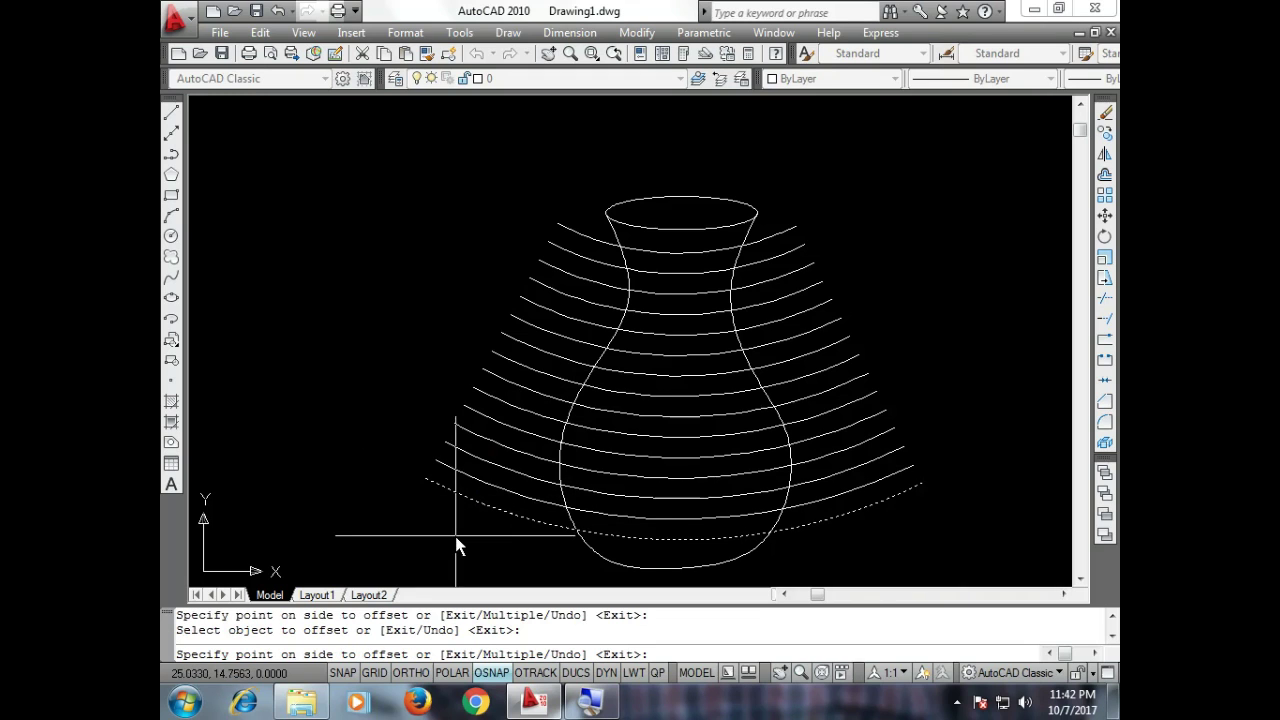
left_click(455, 536)
left_click(489, 484)
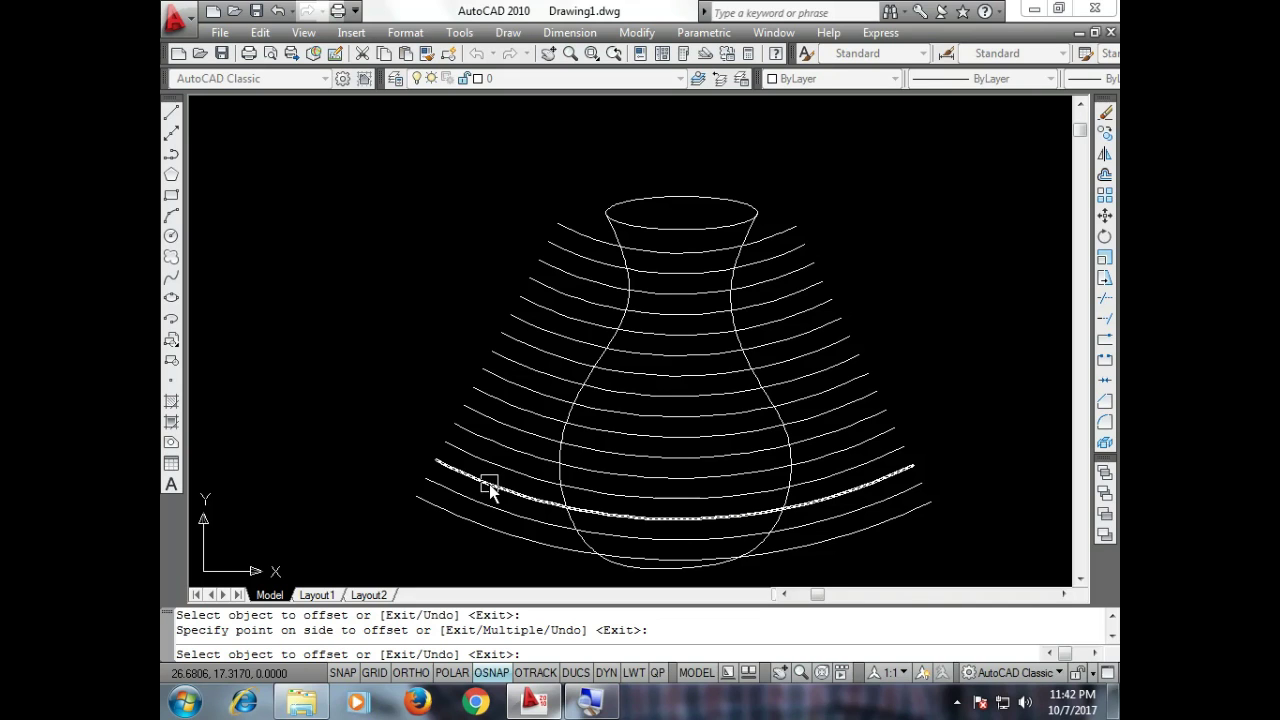
left_click(566, 231)
left_click(569, 205)
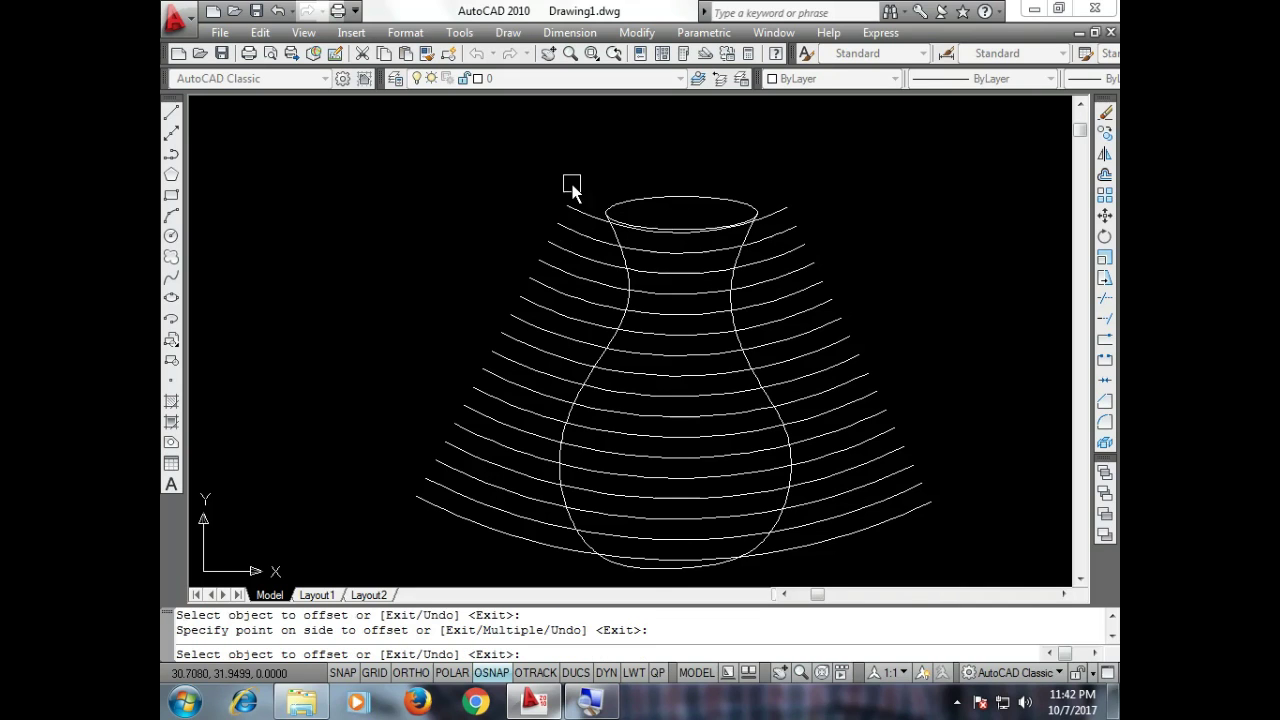
Delete the extra arc sitting above the rim.
key("Escape")
left_click(570, 204)
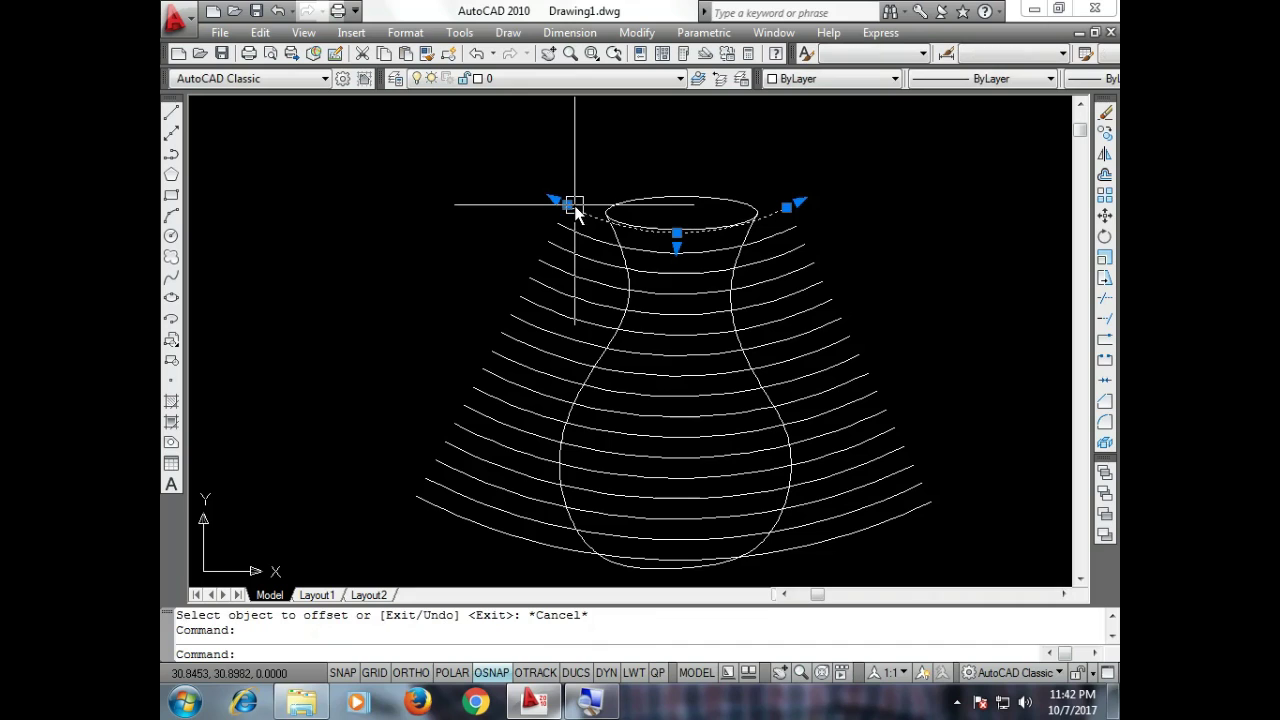
key("Delete")
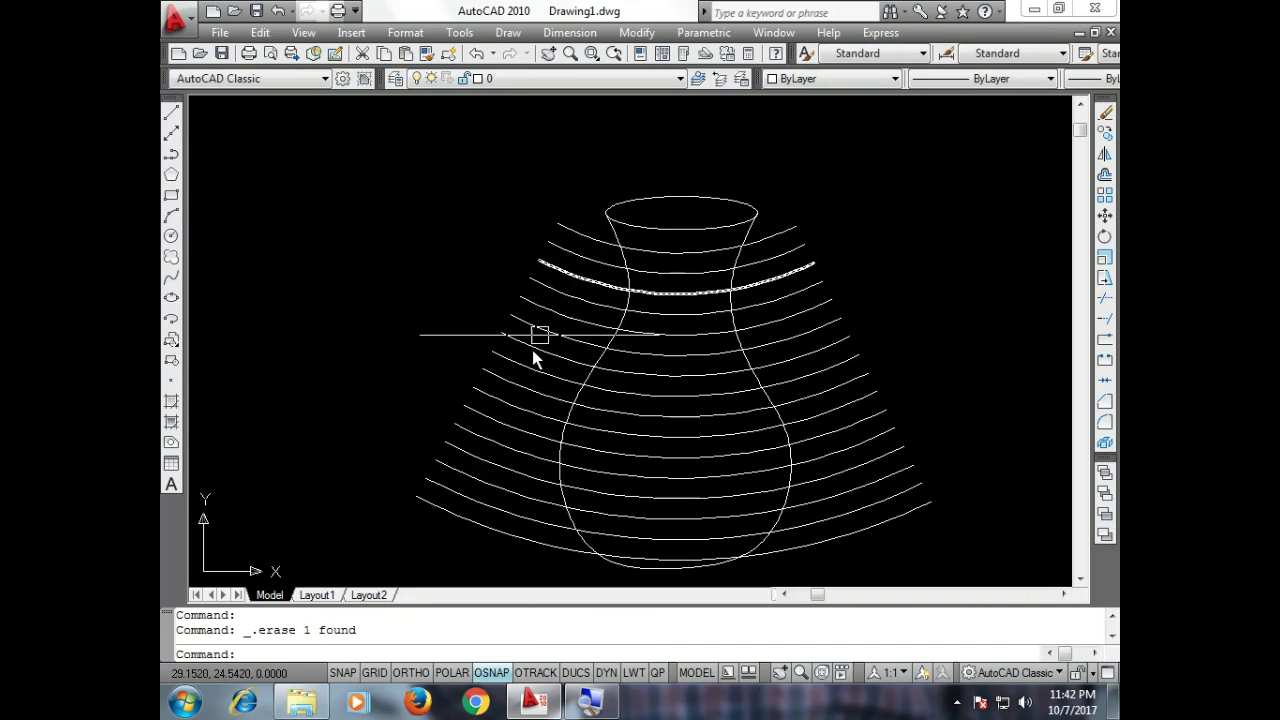
Trim the arcs' right ends sticking out past the vase outline.
type("TR")
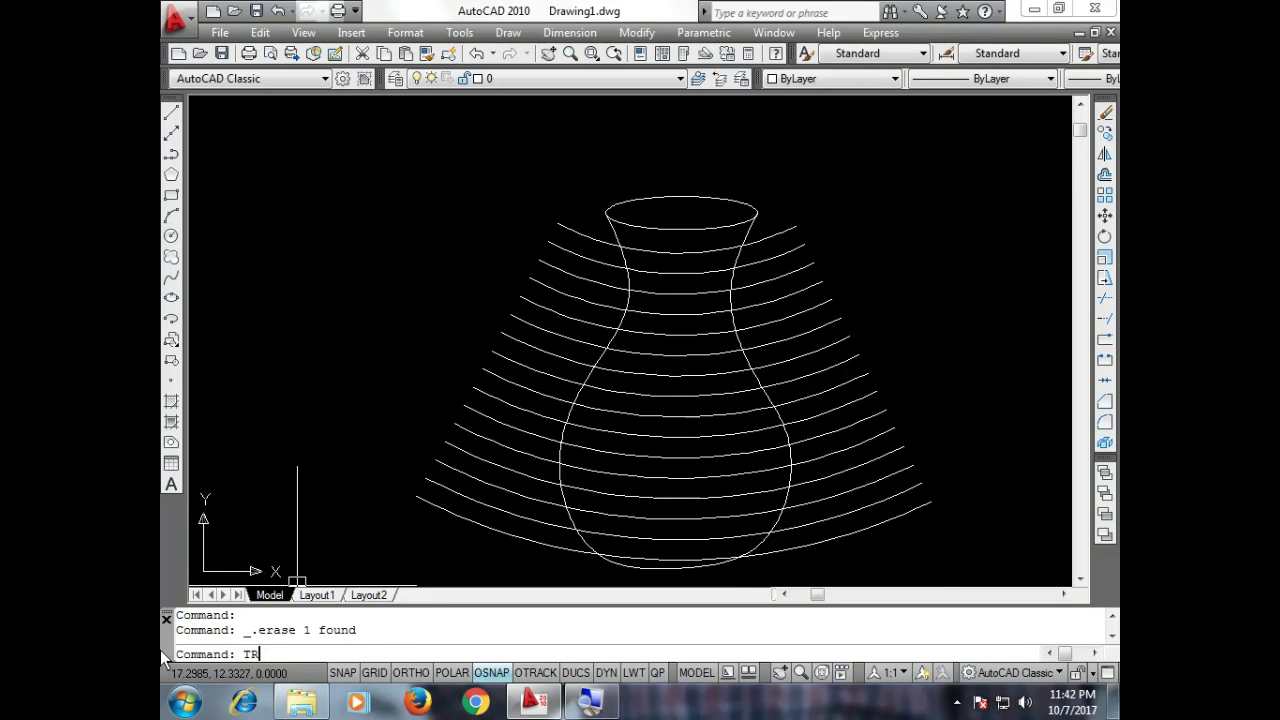
key("Return")
key("Return")
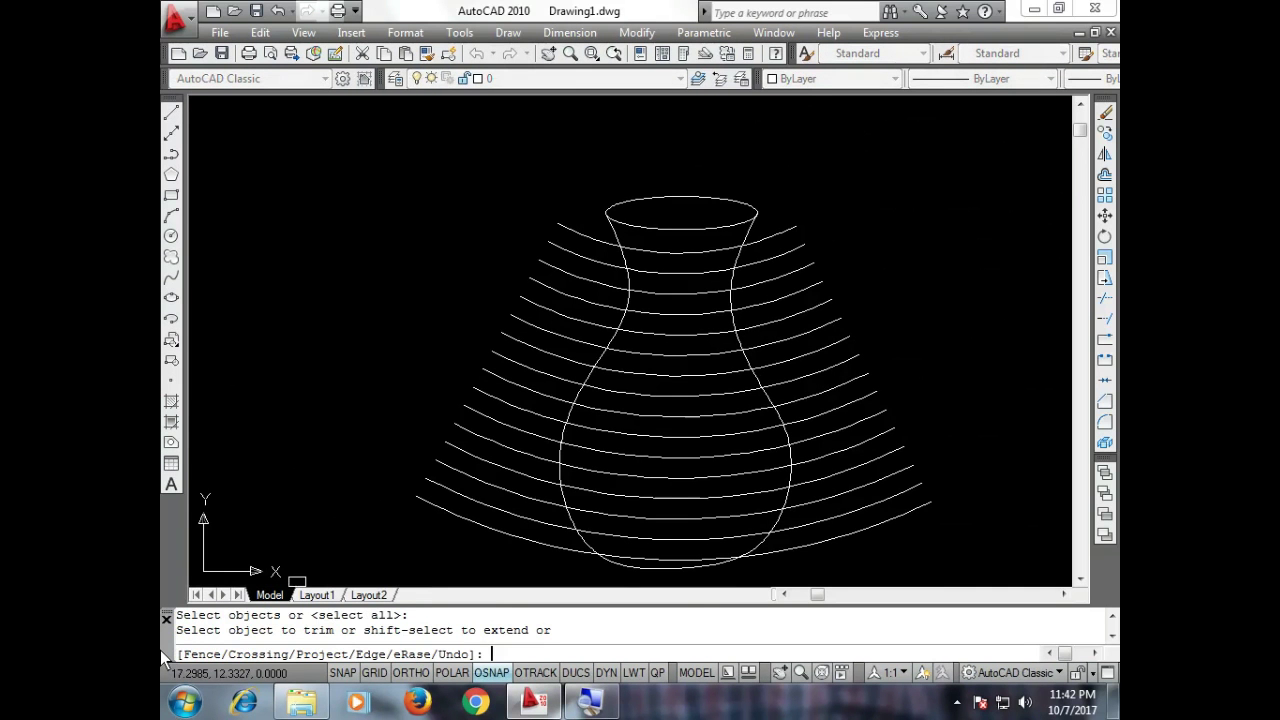
left_click(974, 214)
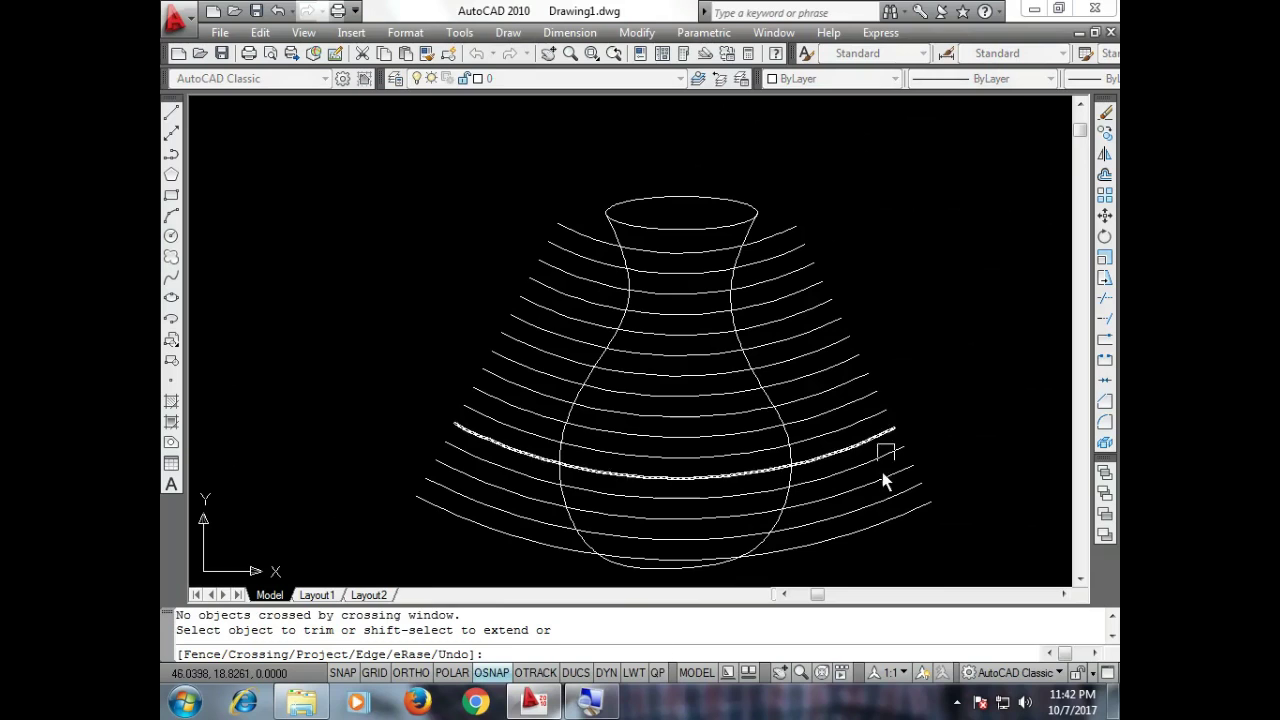
left_click(962, 365)
left_click(845, 545)
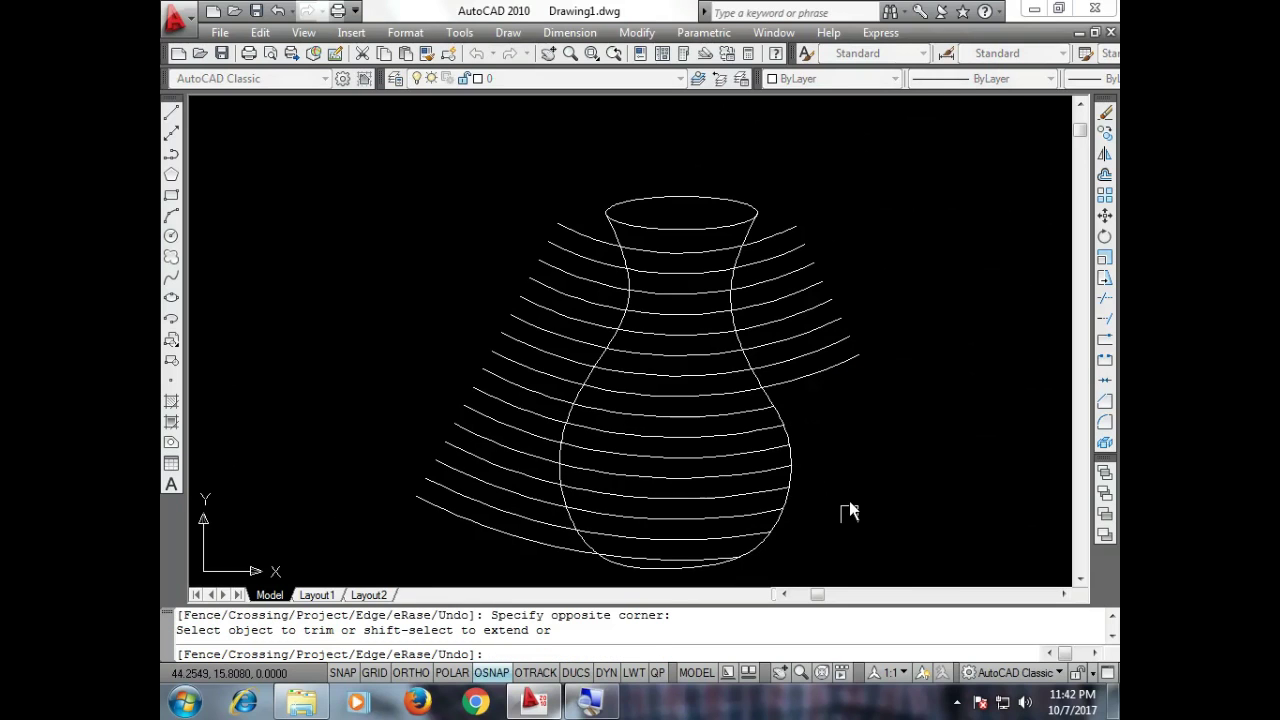
left_click(838, 376)
left_click(818, 335)
left_click(806, 320)
left_click(792, 262)
left_click(783, 256)
left_click(780, 229)
Trim the arcs' remaining left ends outside the vase outline.
left_click(434, 508)
left_click(470, 455)
left_click(468, 440)
left_click(500, 357)
left_click(524, 190)
left_click(577, 315)
left_click(537, 303)
left_click(475, 383)
left_click(460, 408)
Trim the remaining lower-left arc ends of the bands and end the TRIM command.
left_click(432, 529)
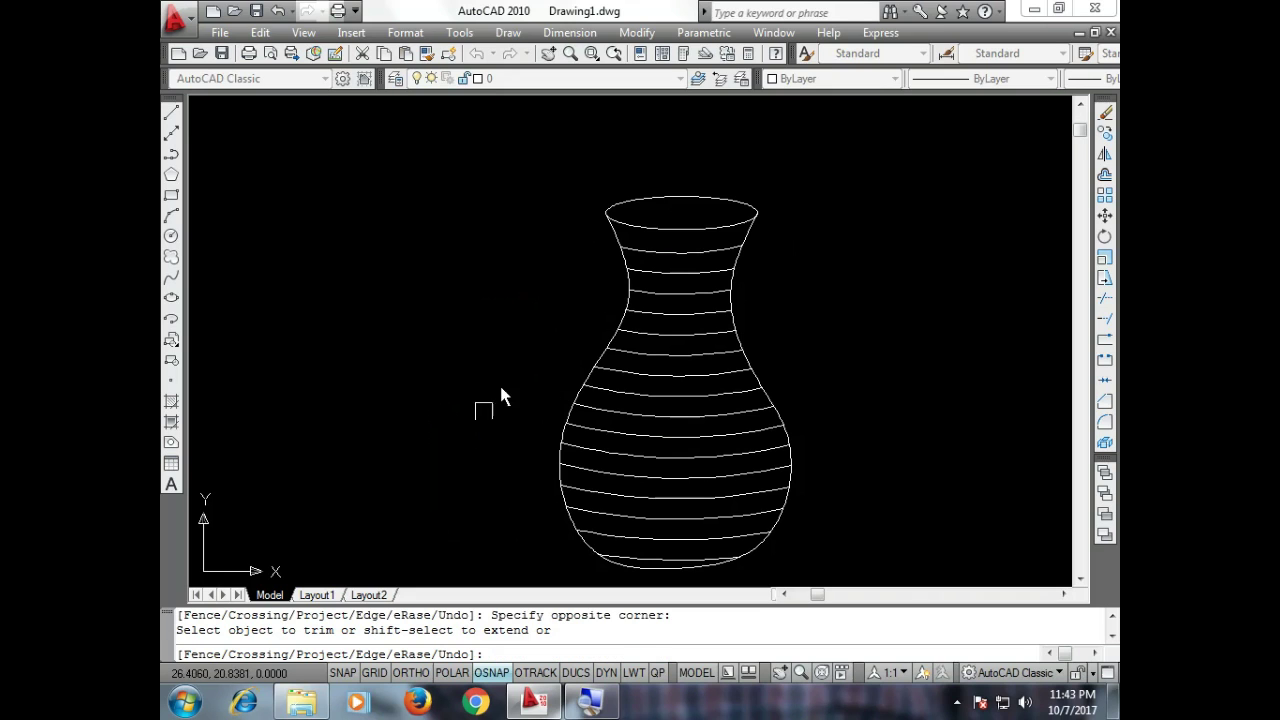
scroll(570, 325, "down", 2)
scroll(766, 365, "up", 1)
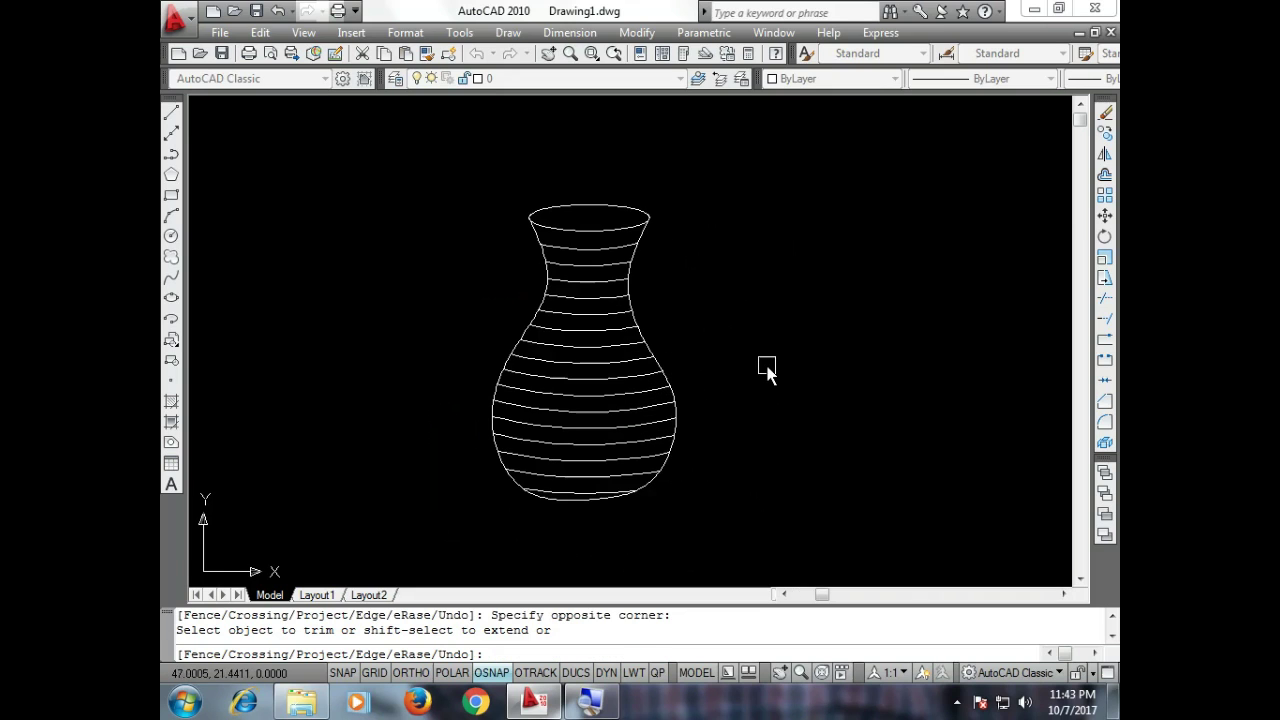
right_click(735, 358)
left_click(781, 370)
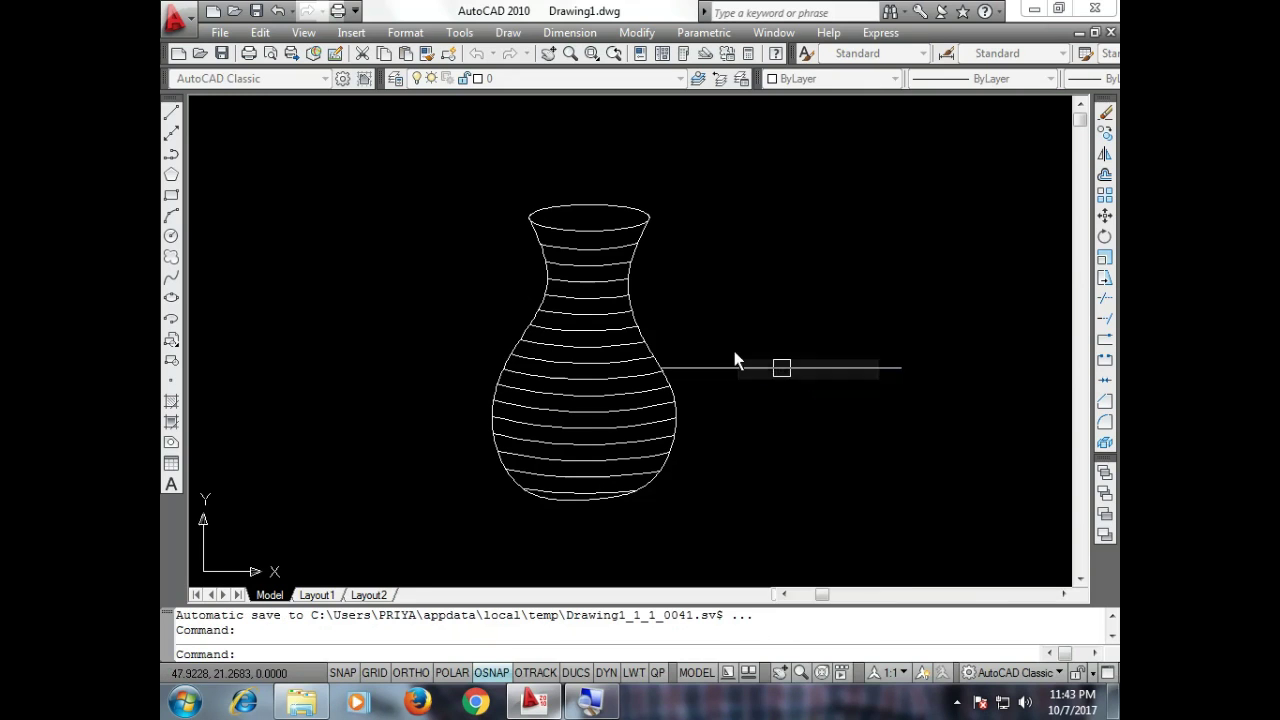
scroll(763, 357, "up", 1)
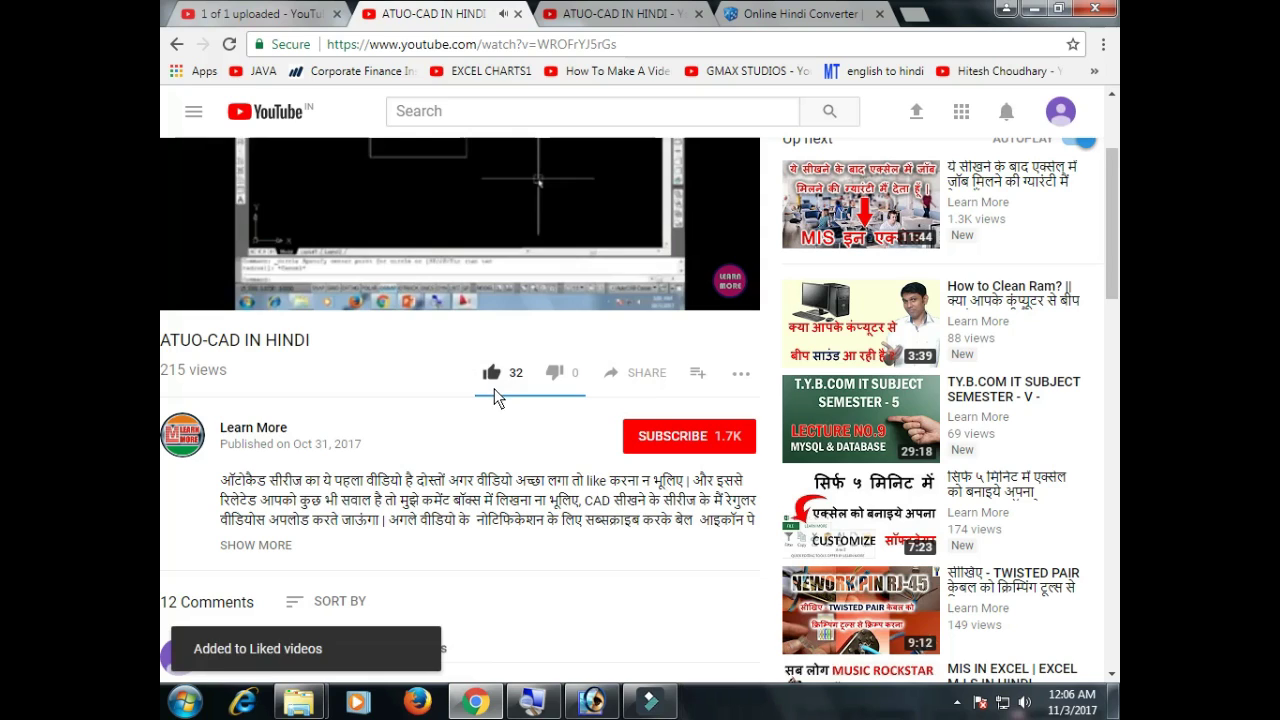
Subscribe to the channel with all notifications turned on.
left_click(694, 451)
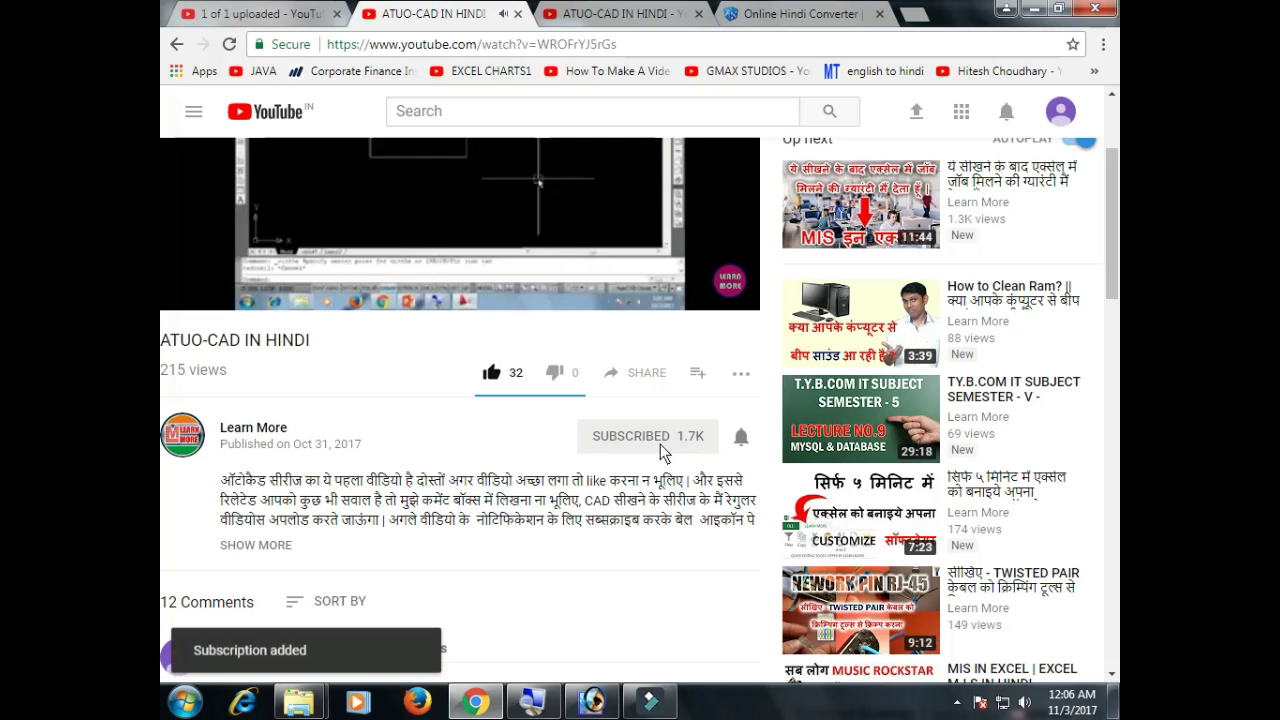
left_click(741, 442)
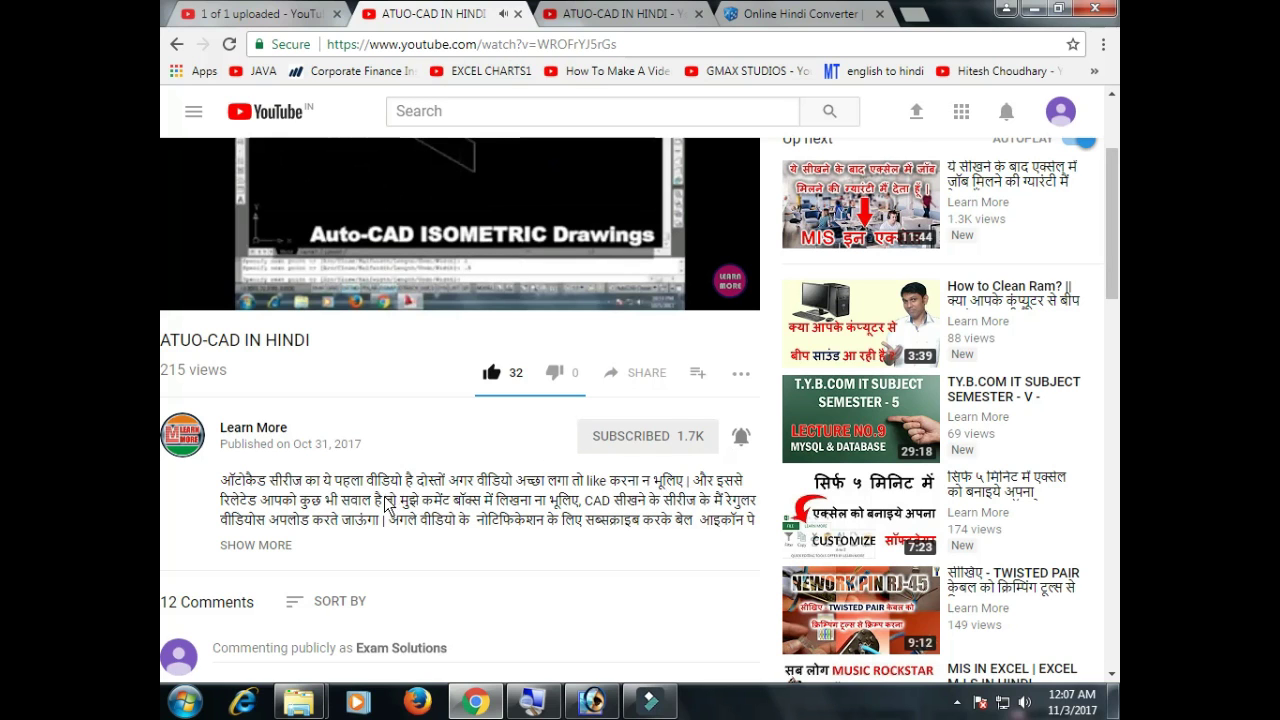
scroll(375, 510, "down", 2)
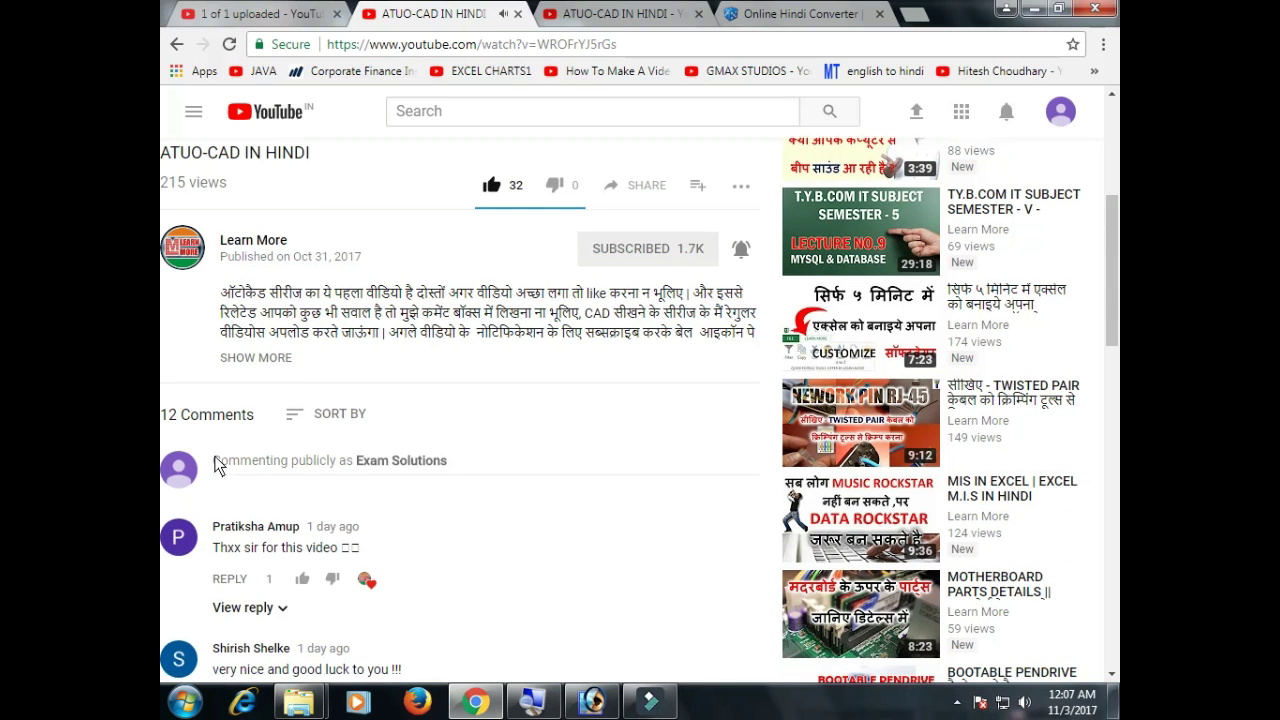
Draft the comment 'tell me about this this..' on the video.
left_click(243, 466)
scroll(245, 480, "up", 1)
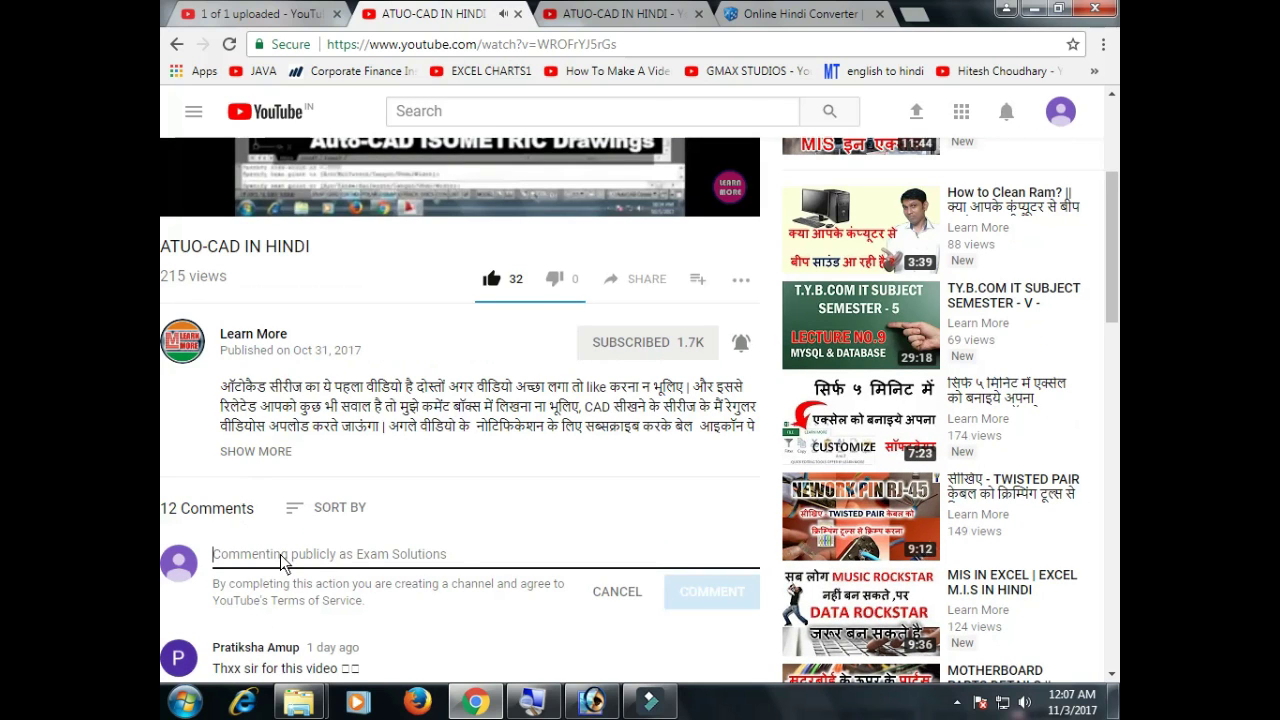
type("tell me ab")
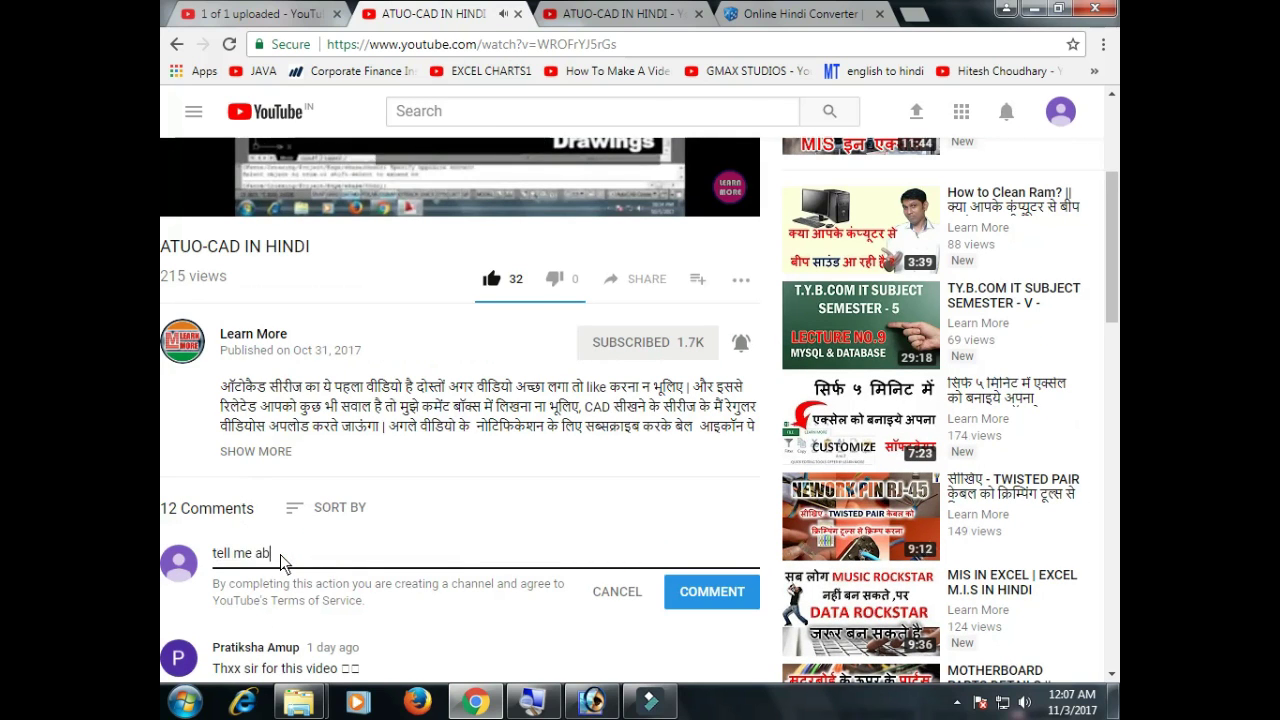
type("out")
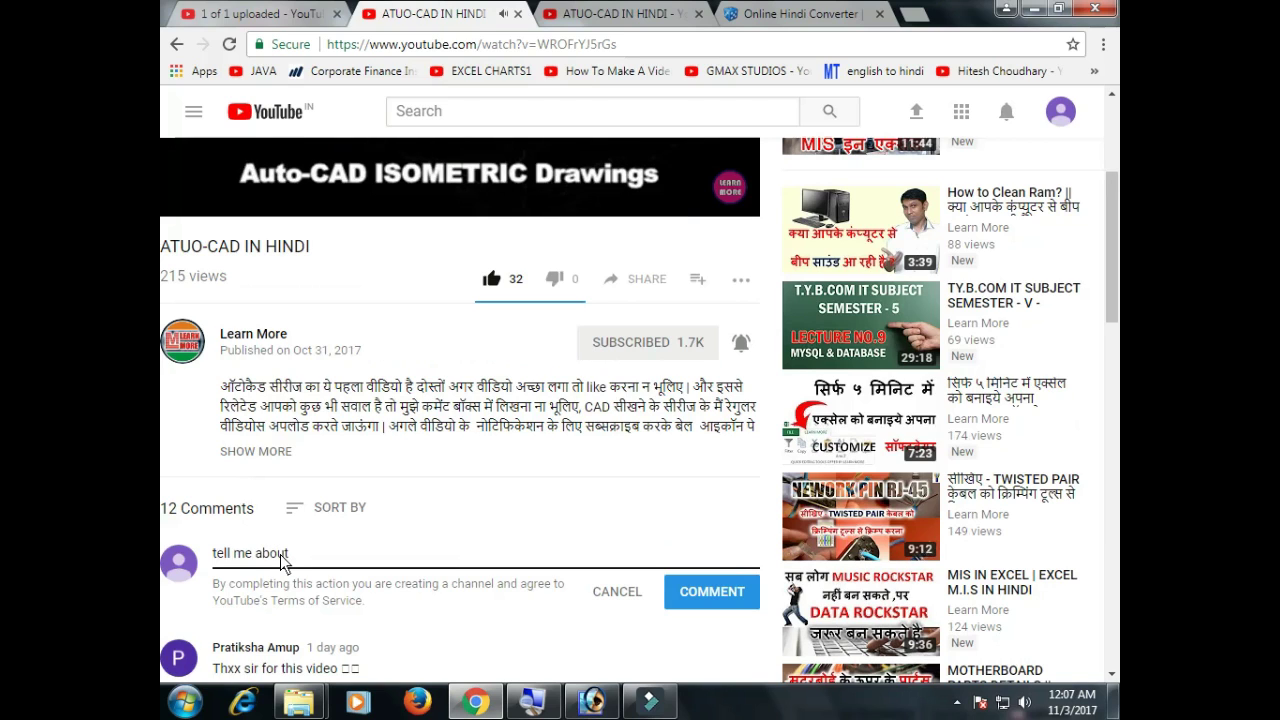
type("his this.")
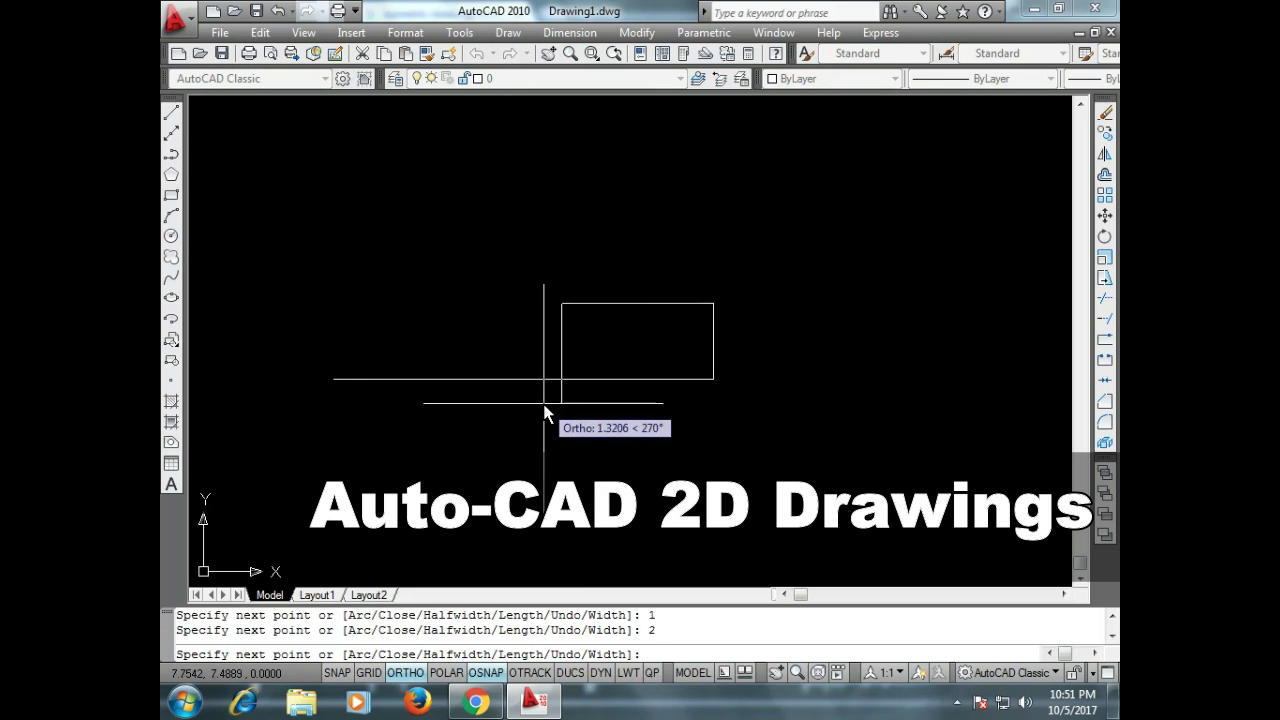
type(".5 2 .5 1 ")
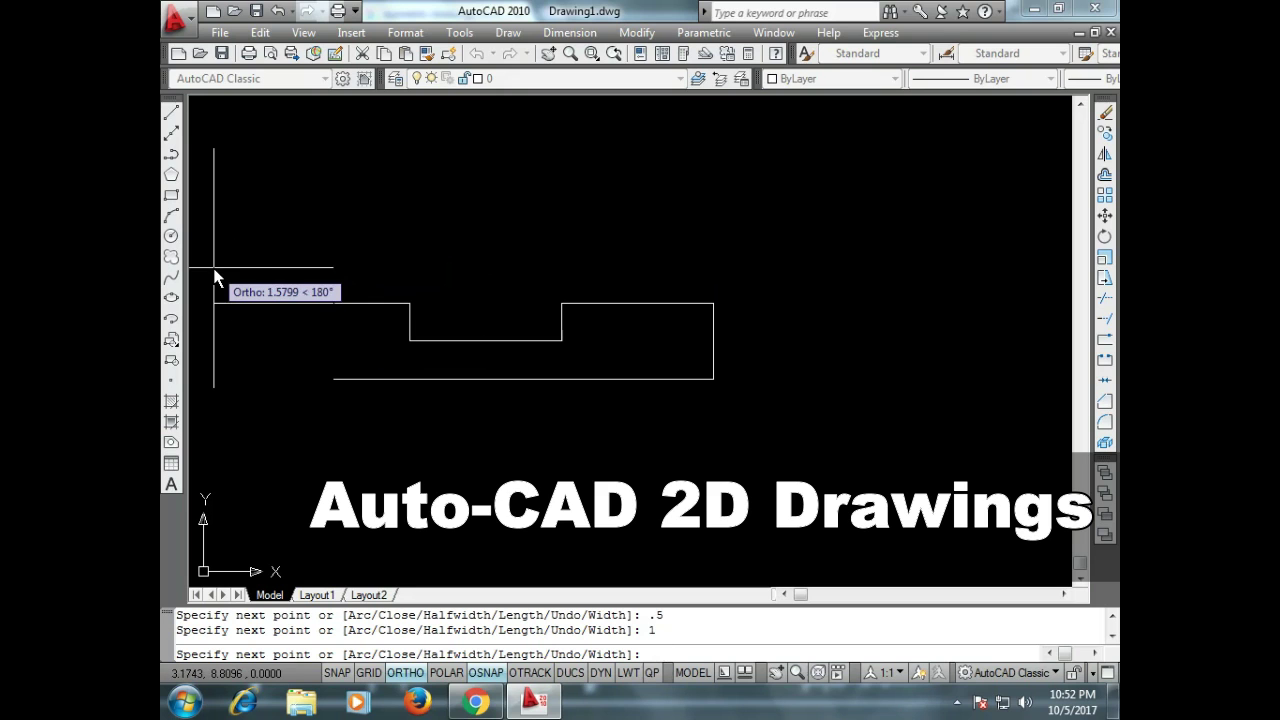
type("c")
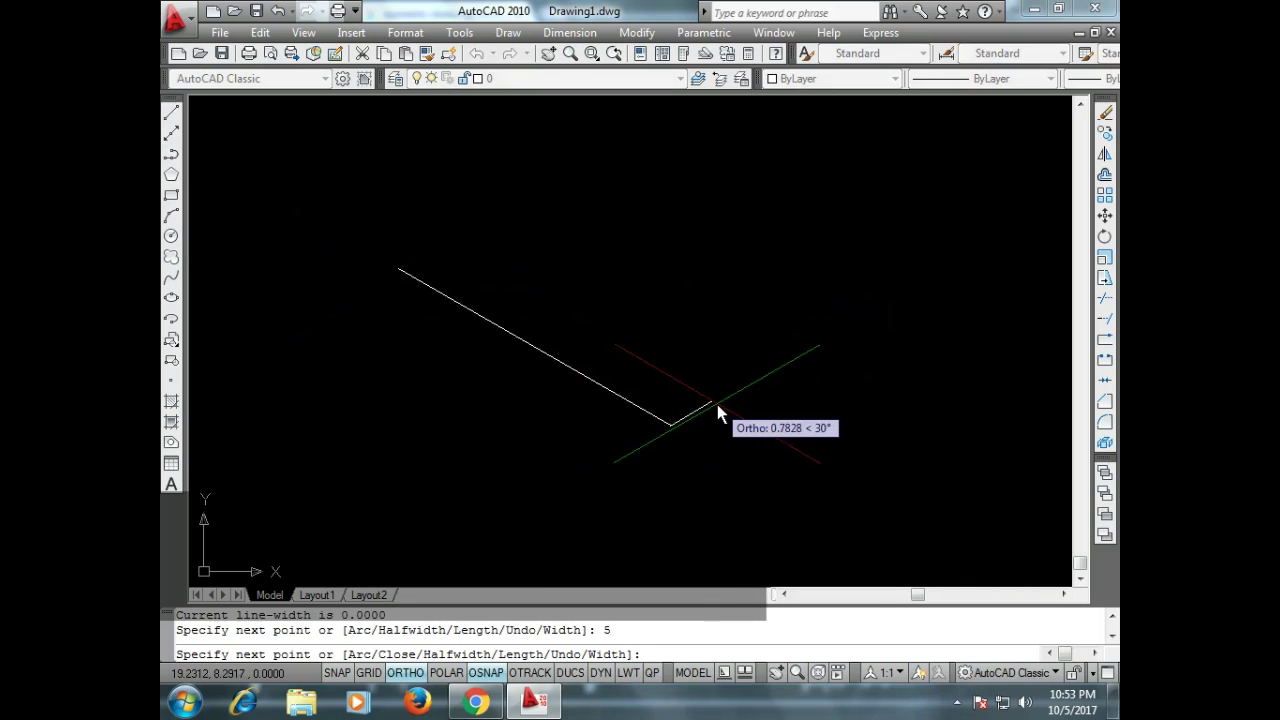
Close the stepped PLINE profile and copy it.
type("5 1 c co")
left_click(660, 427)
key("Return")
left_click(670, 423)
key("F5")
Draw the edges joining the two stepped profiles, including the top edge.
type("3  pl")
left_click(670, 424)
left_click(833, 330)
key("Return")
left_click(398, 207)
left_click(616, 145)
left_click(729, 206)
key("Escape")
Trim away the hidden edge and draw another closed profile (5, 1, 2).
type("tr")
key("Return")
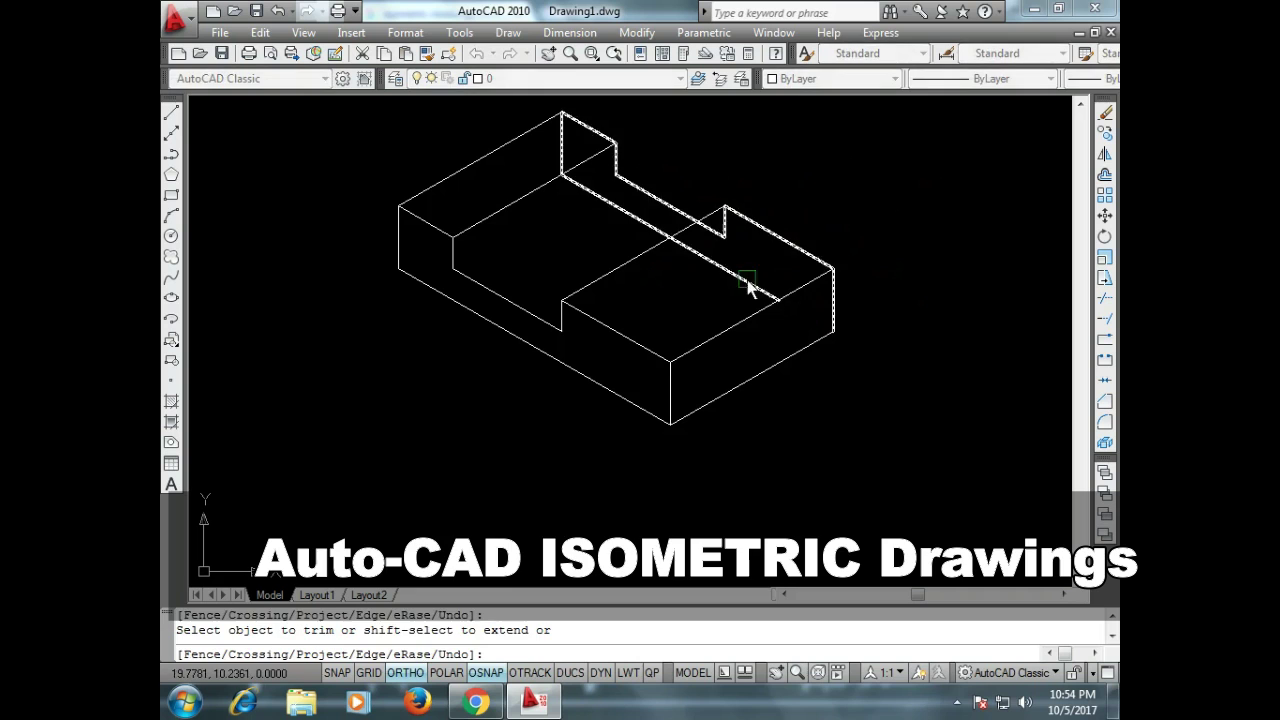
left_click(748, 287)
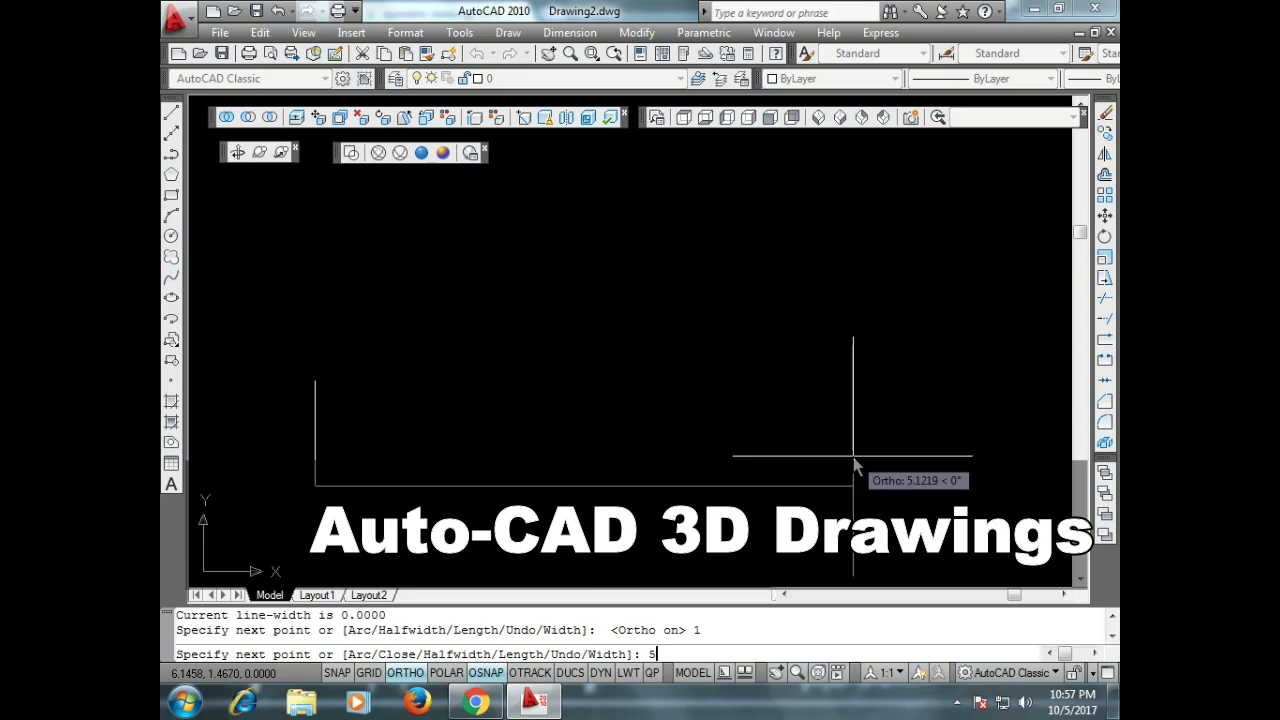
type("5 1 2 c")
left_click(818, 117)
Extrude the profile to a height of 3.
type("ext")
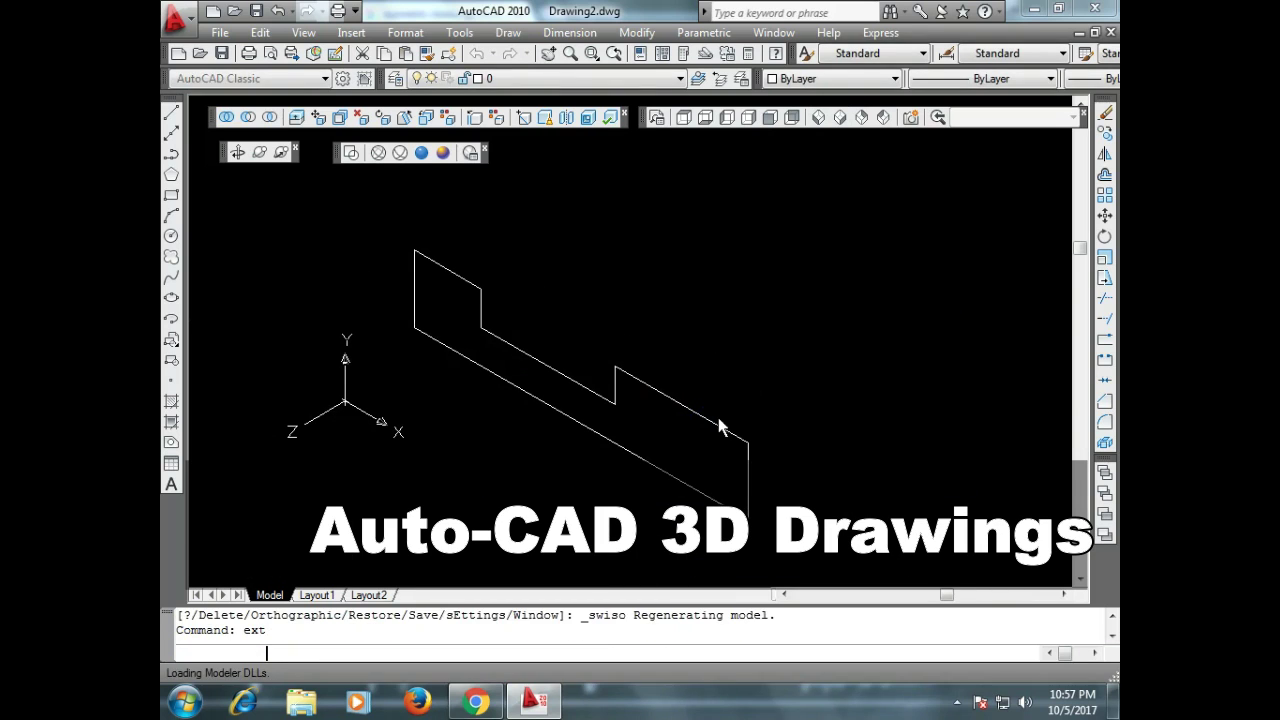
key("Return")
left_click(737, 448)
key("Return")
type("3")
scroll(843, 300, "down", 3)
scroll(845, 315, "up", 5)
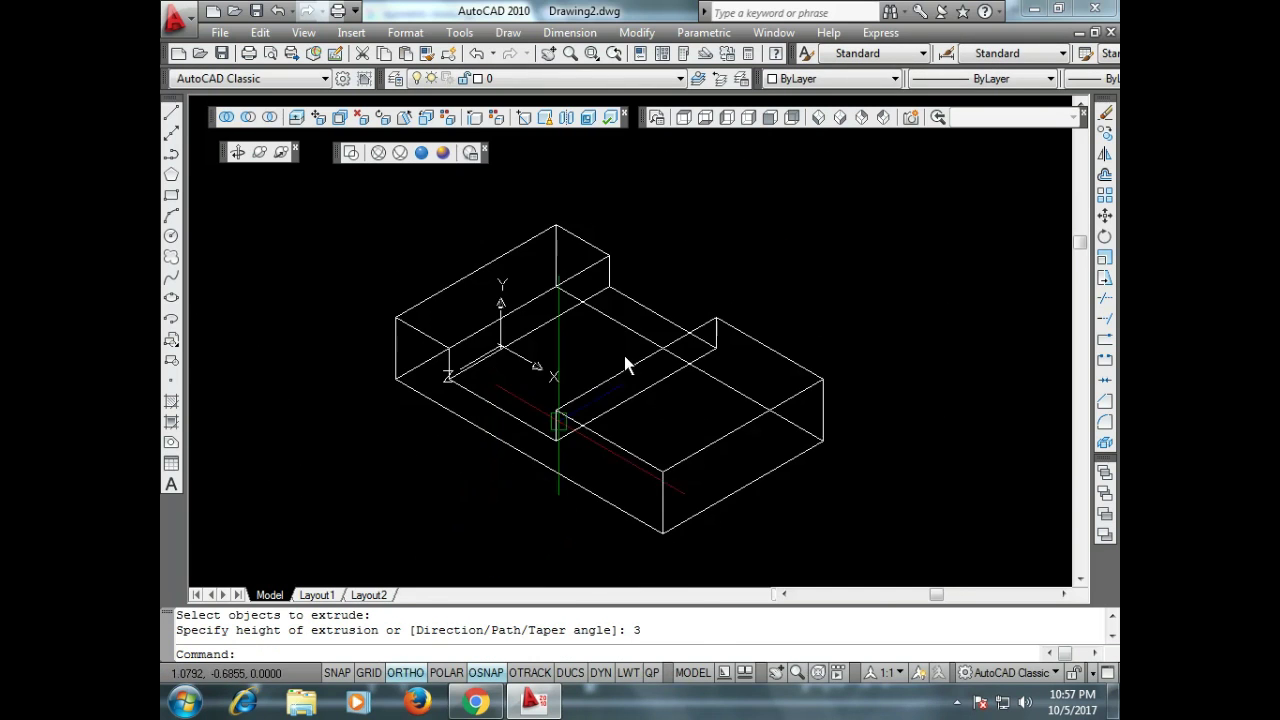
Move the UCS origin, apply Realistic shading and view from SW Isometric.
left_click(459, 32)
left_click(770, 553)
left_click(876, 219)
left_click(421, 152)
left_click(818, 117)
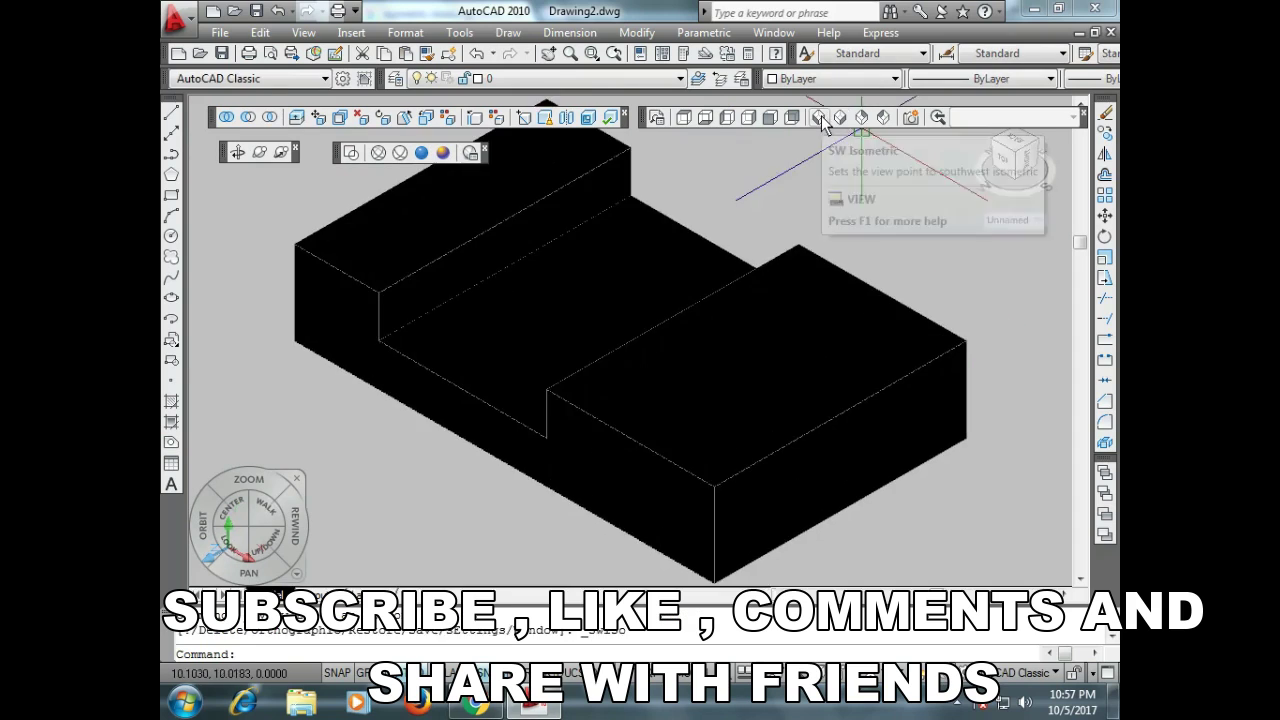
left_click(862, 117)
left_click(840, 117)
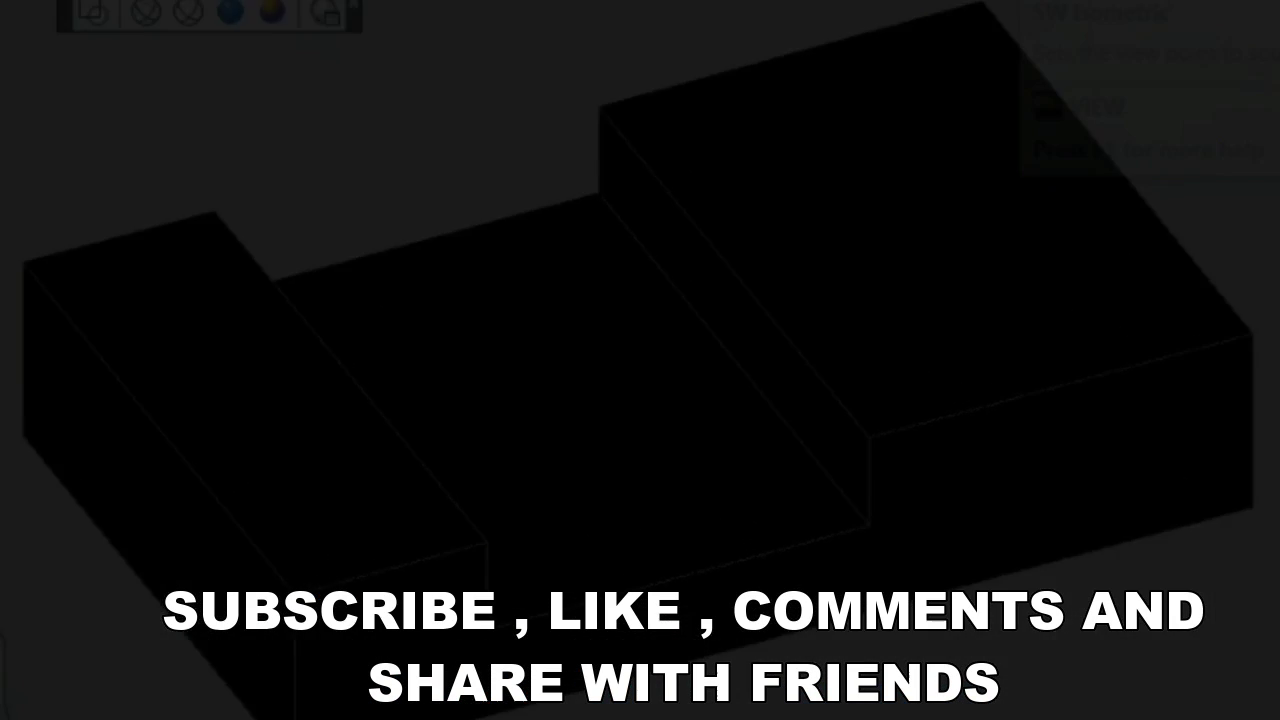